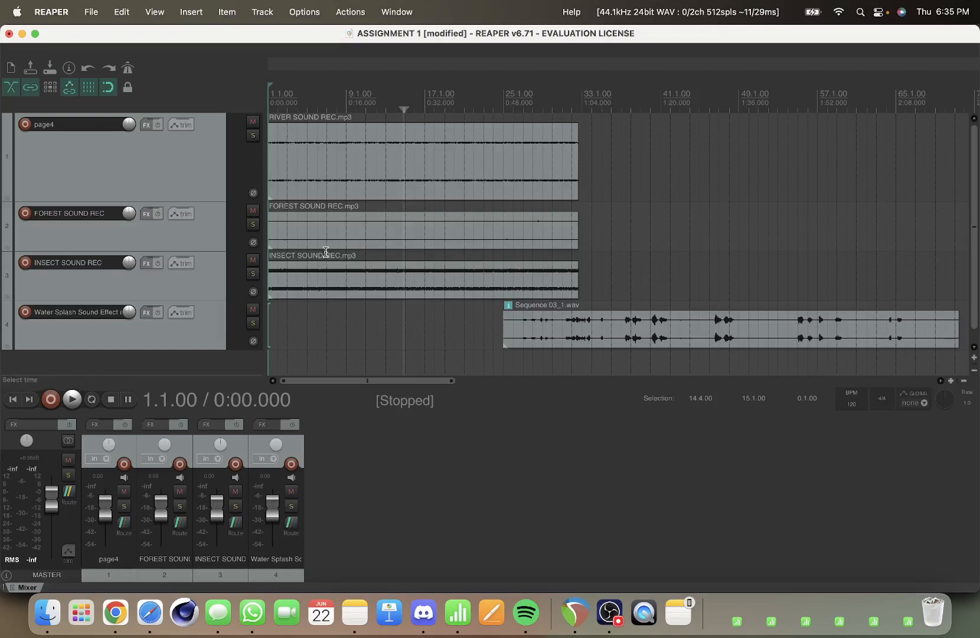
Play short passages of the Sequence 03_1.wav and Penutup (Samsara).mp3 clips on the Water Splash Sound Effect track.
{"action": "scroll", "coordinate": [326, 252], "scroll_direction": "right", "scroll_amount": 1}
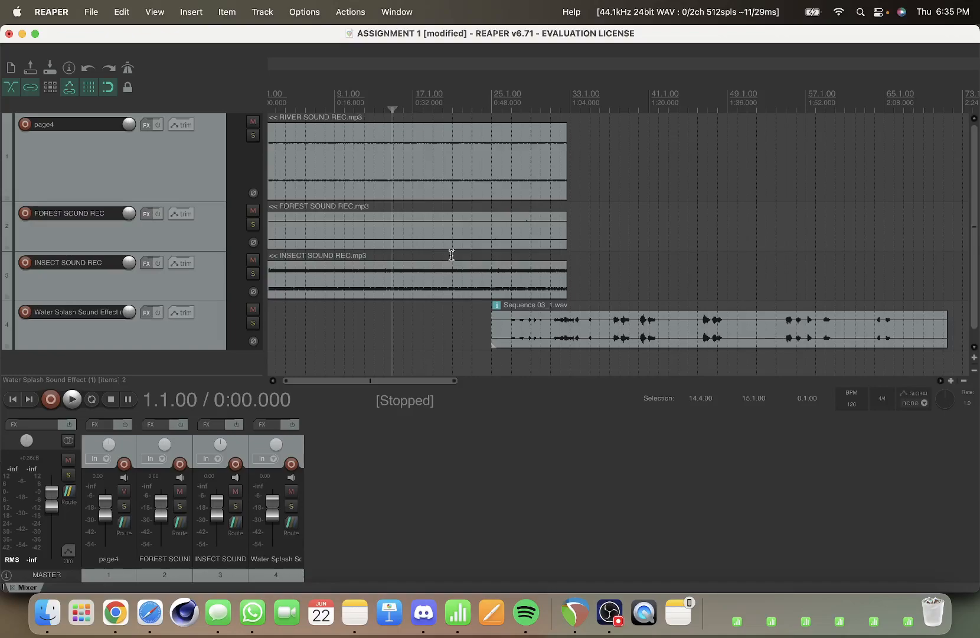
{"action": "scroll", "coordinate": [451, 256], "scroll_direction": "right", "scroll_amount": 3}
{"action": "scroll", "coordinate": [452, 255], "scroll_direction": "left", "scroll_amount": 4}
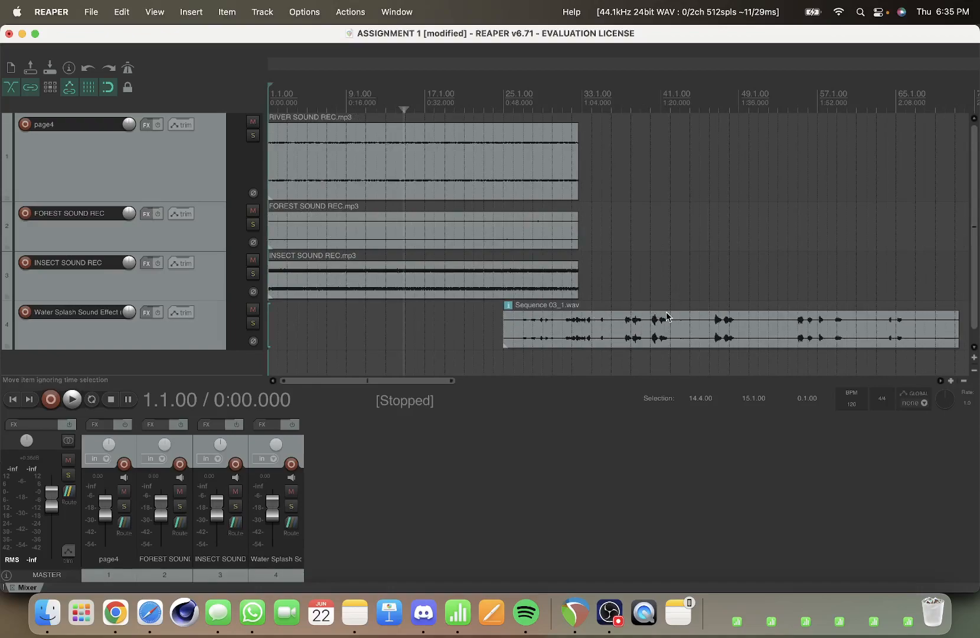
{"action": "left_click_drag", "start_coordinate": [453, 380], "coordinate": [548, 388]}
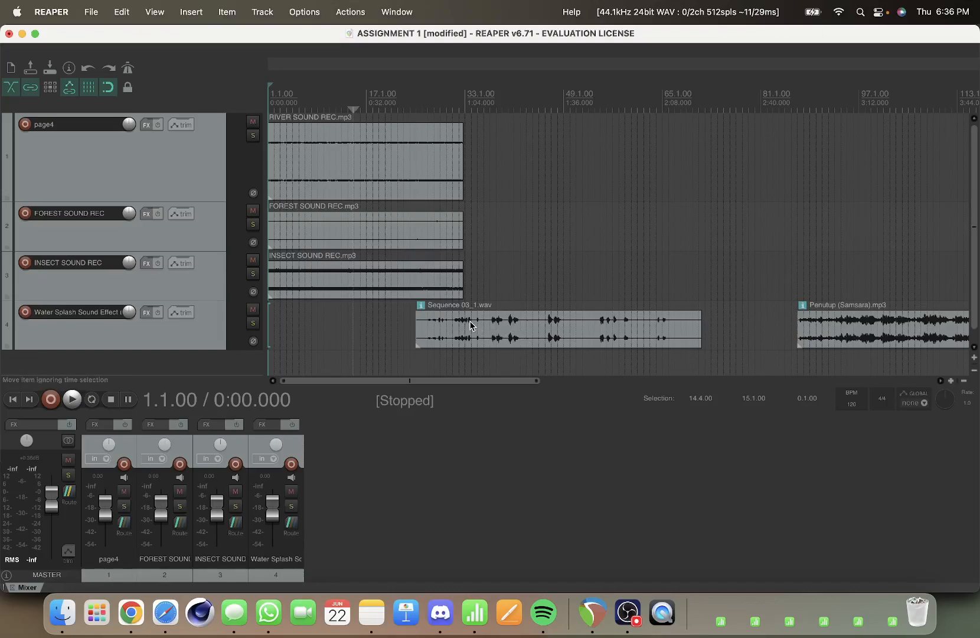
{"action": "left_click", "coordinate": [488, 332]}
{"action": "key", "text": "space"}
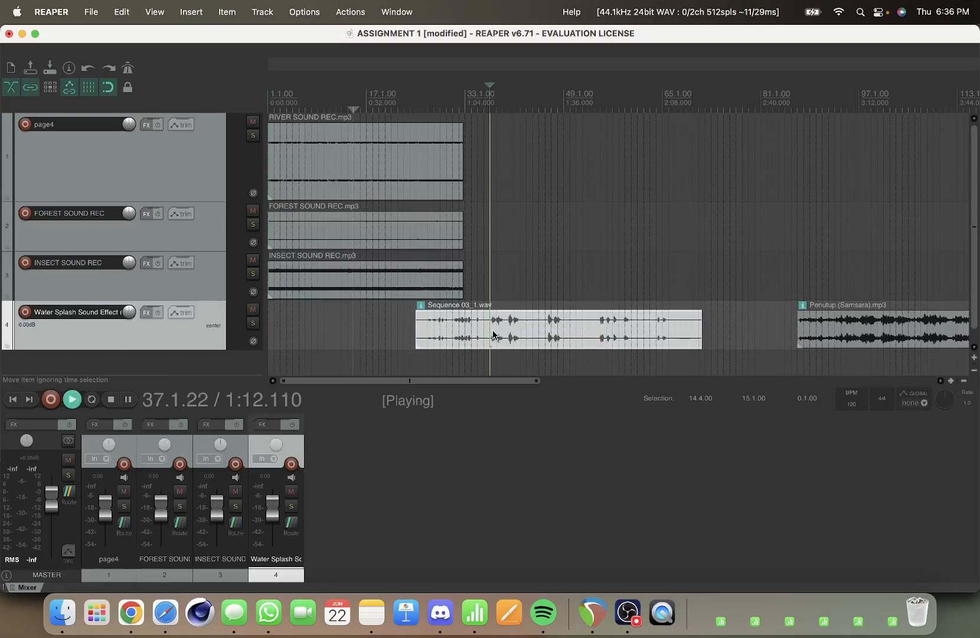
{"action": "key", "text": "space"}
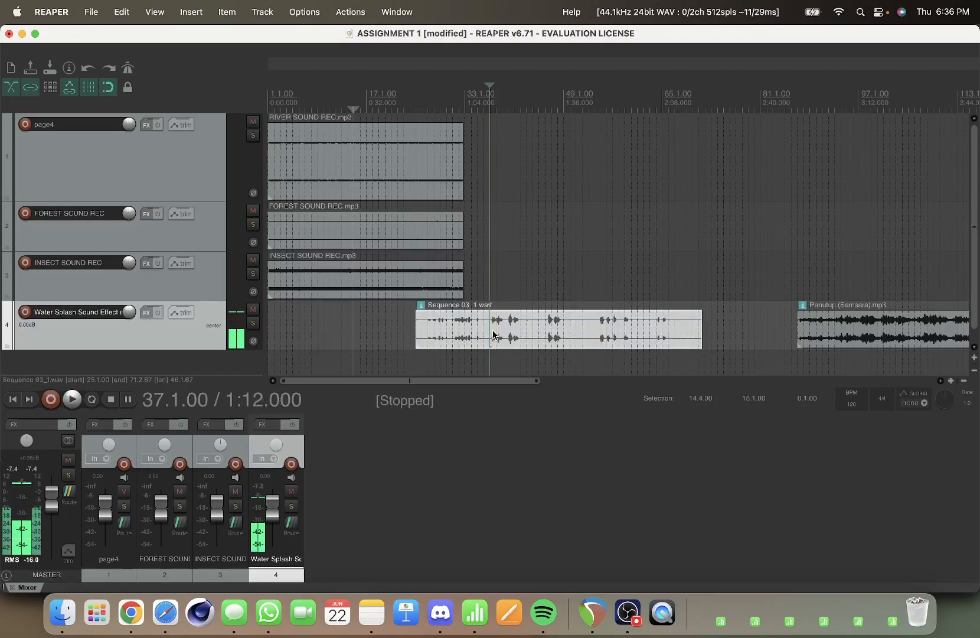
{"action": "left_click", "coordinate": [811, 338]}
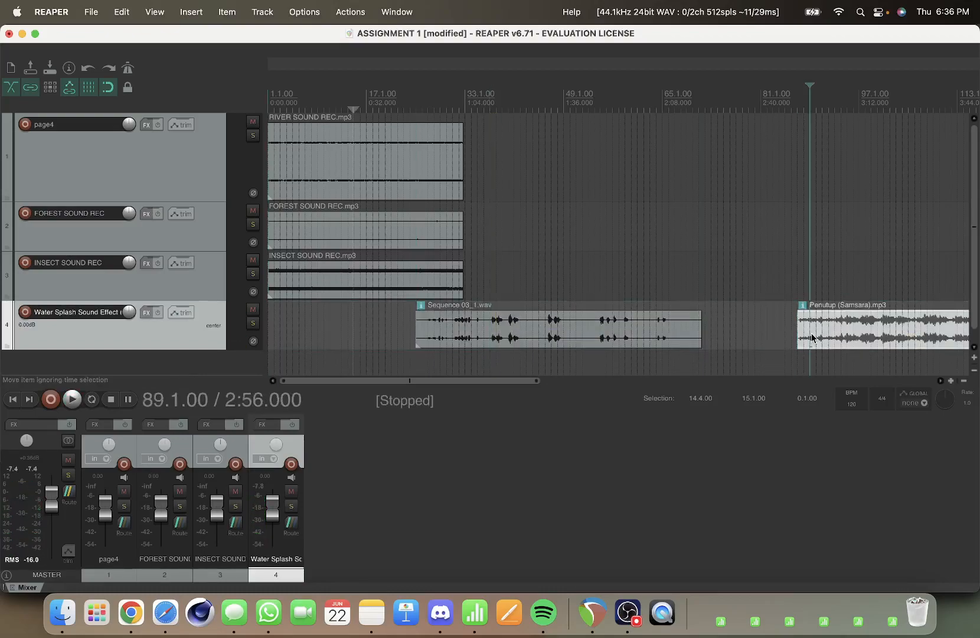
{"action": "key", "text": "space"}
{"action": "key", "text": "space"}
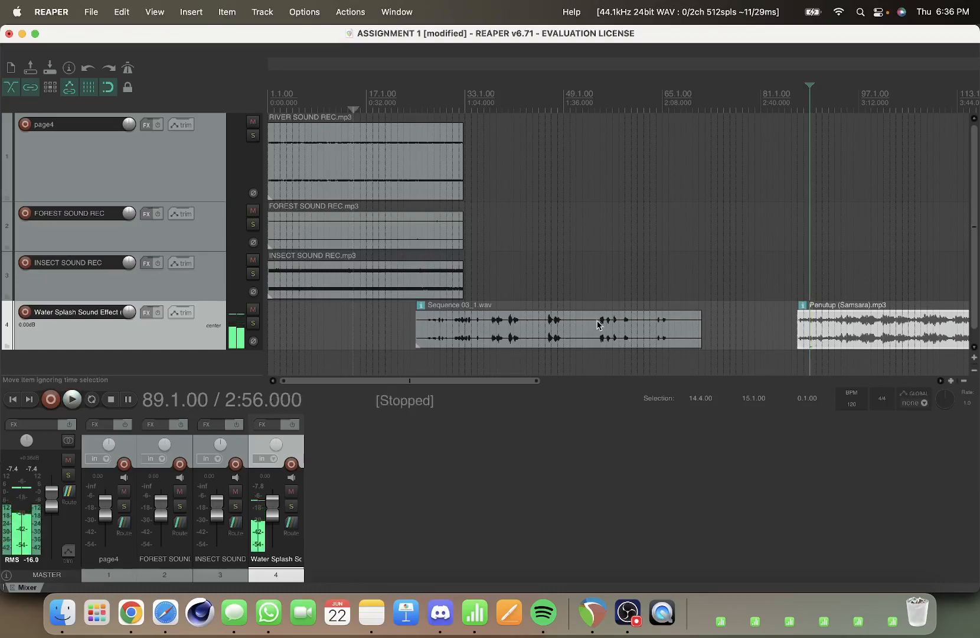
Move the Penutup (Samsara).mp3 clip onto a new track below Water Splash Sound Effect, starting at measure 33.
{"action": "scroll", "coordinate": [600, 322], "scroll_direction": "right", "scroll_amount": 5}
{"action": "scroll", "coordinate": [496, 332], "scroll_direction": "down", "scroll_amount": 5}
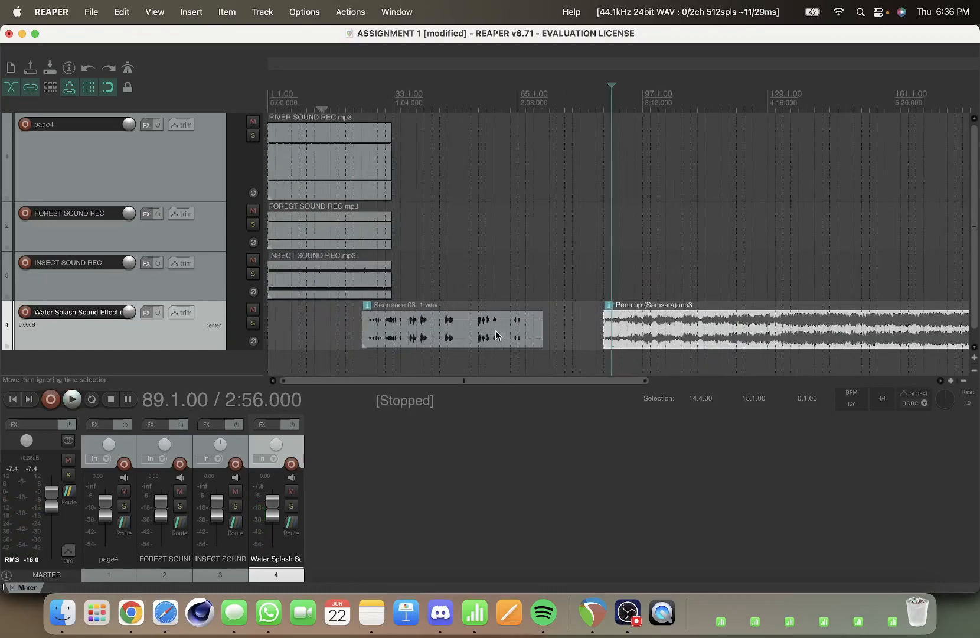
{"action": "left_click_drag", "start_coordinate": [620, 326], "coordinate": [418, 374]}
{"action": "scroll", "coordinate": [412, 343], "scroll_direction": "right", "scroll_amount": 2}
{"action": "scroll", "coordinate": [412, 343], "scroll_direction": "left", "scroll_amount": 2}
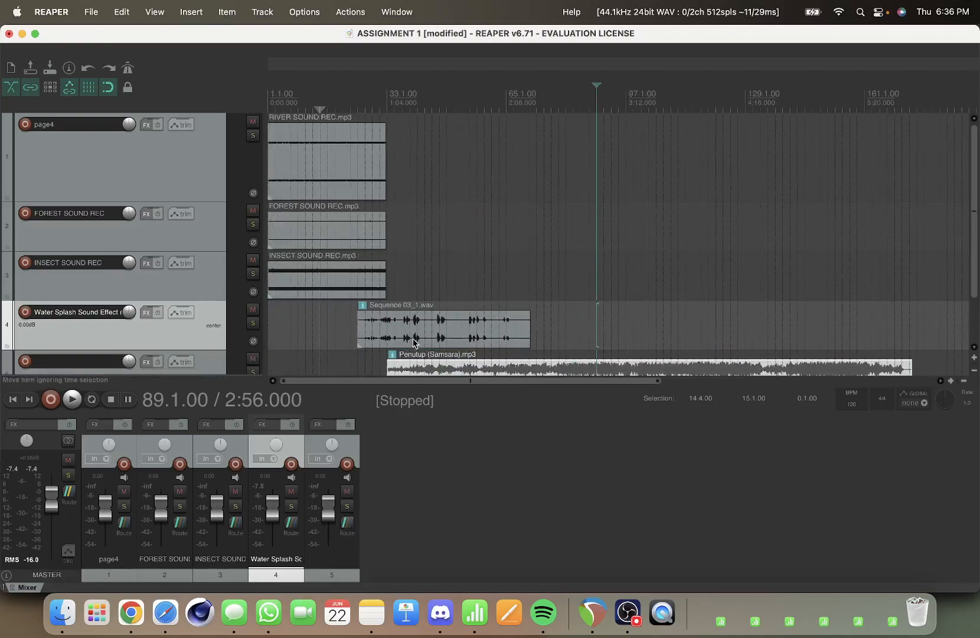
Select each track's clip in turn, from RIVER SOUND REC.mp3 down to Penutup (Samsara).mp3, to review the layout.
{"action": "left_click", "coordinate": [366, 165]}
{"action": "left_click", "coordinate": [359, 231]}
{"action": "left_click", "coordinate": [349, 279]}
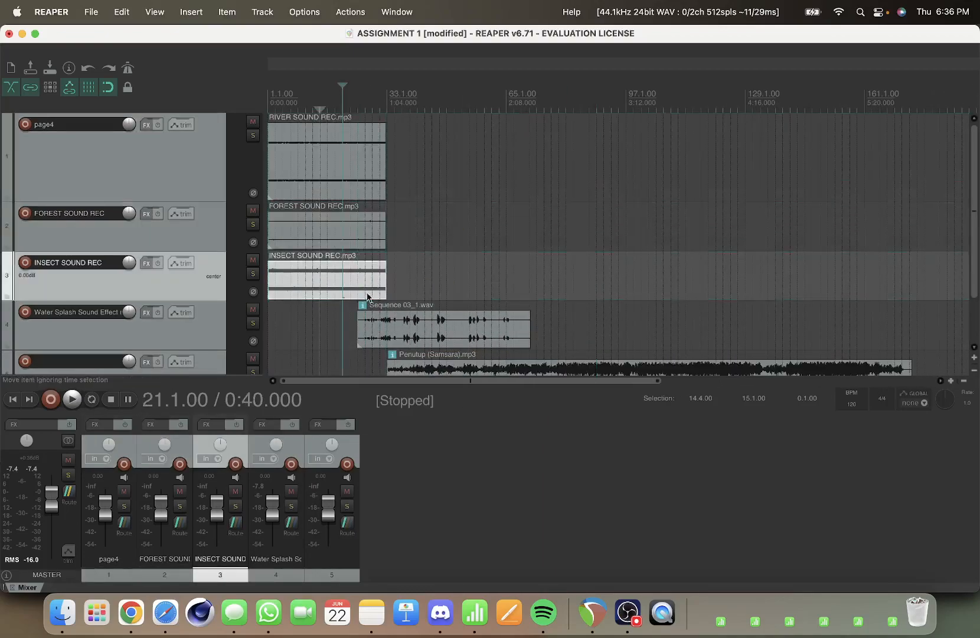
{"action": "left_click", "coordinate": [382, 317]}
{"action": "left_click", "coordinate": [432, 368]}
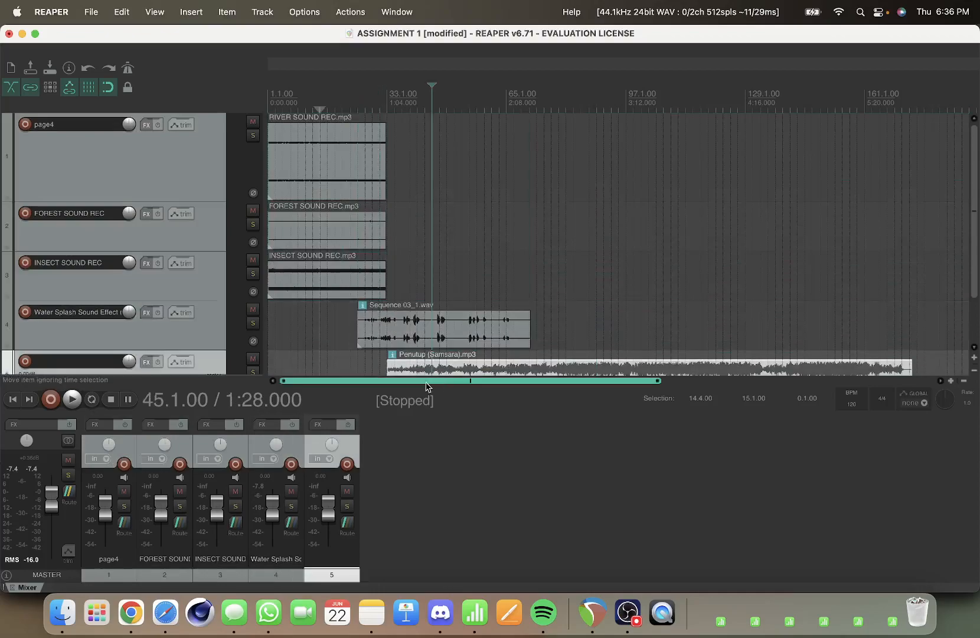
{"action": "scroll", "coordinate": [181, 292], "scroll_direction": "down", "scroll_amount": 3}
{"action": "scroll", "coordinate": [181, 292], "scroll_direction": "up", "scroll_amount": 3}
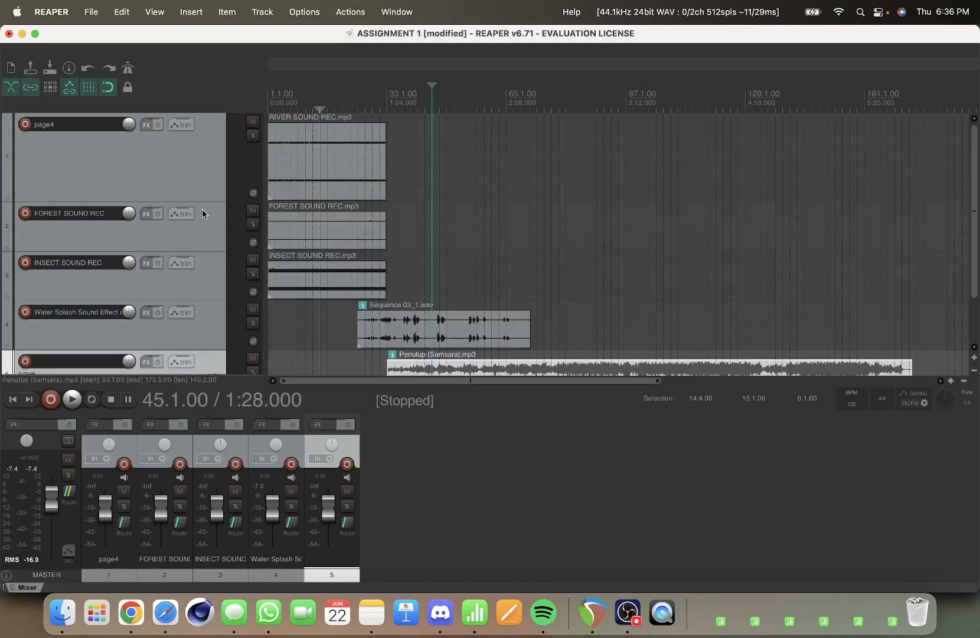
Move Sequence 03_1.wav to the project start and Penutup (Samsara).mp3 to start at measure 6.
{"action": "scroll", "coordinate": [203, 230], "scroll_direction": "down", "scroll_amount": 3}
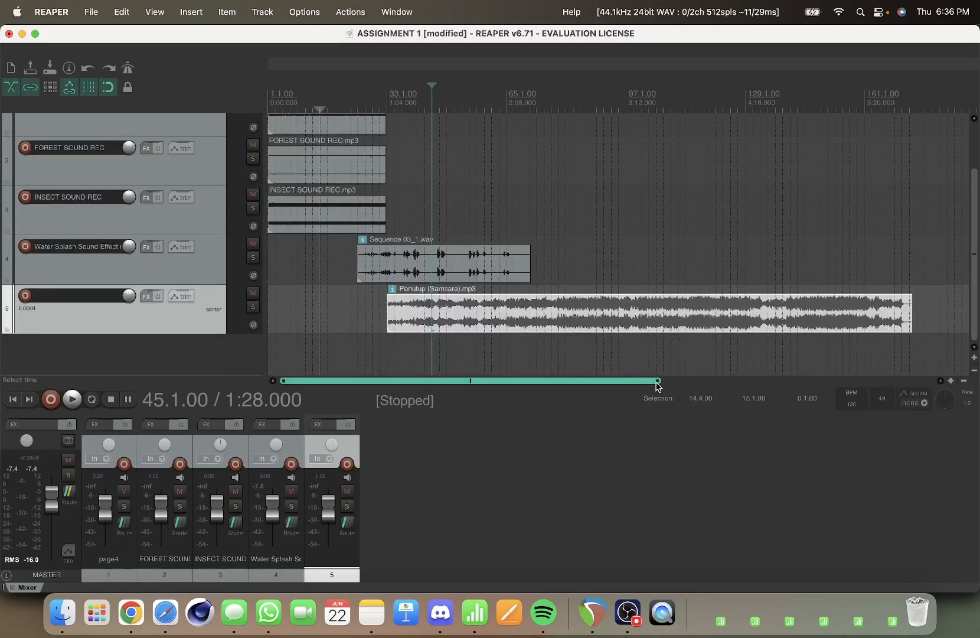
{"action": "left_click_drag", "start_coordinate": [662, 382], "coordinate": [558, 382]}
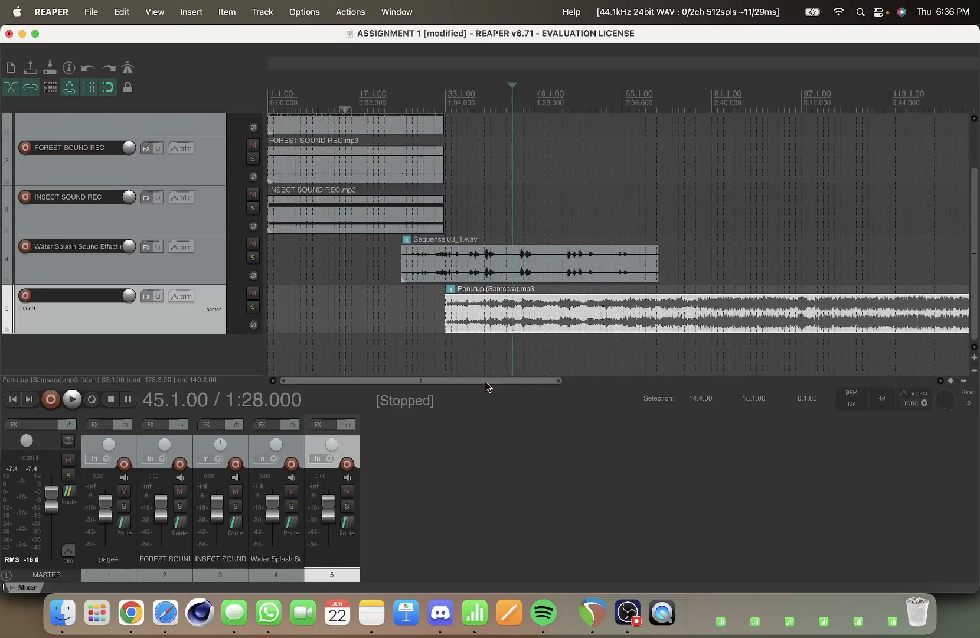
{"action": "scroll", "coordinate": [313, 273], "scroll_direction": "up", "scroll_amount": 3}
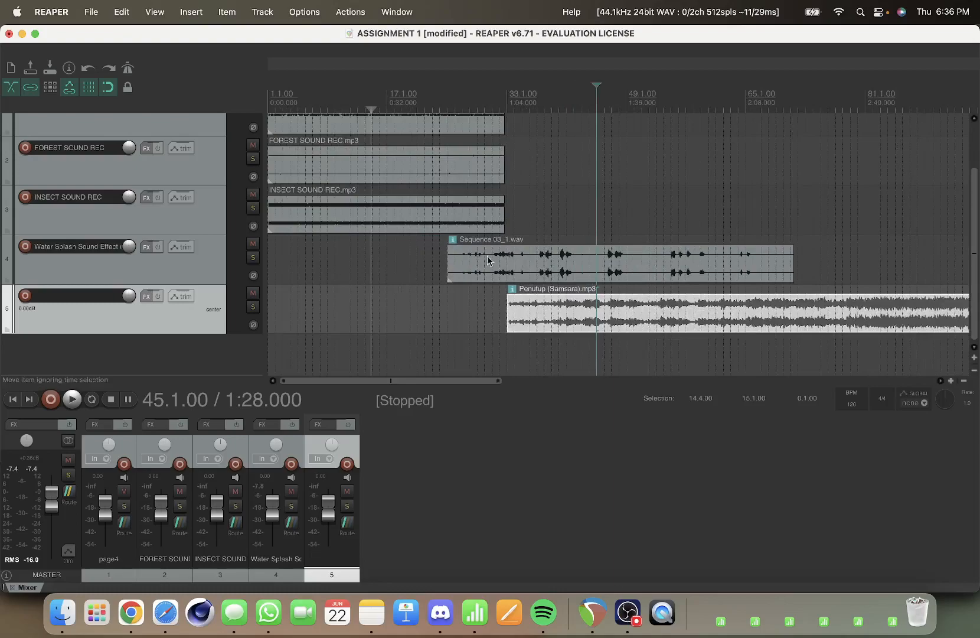
{"action": "left_click_drag", "start_coordinate": [629, 265], "coordinate": [447, 273]}
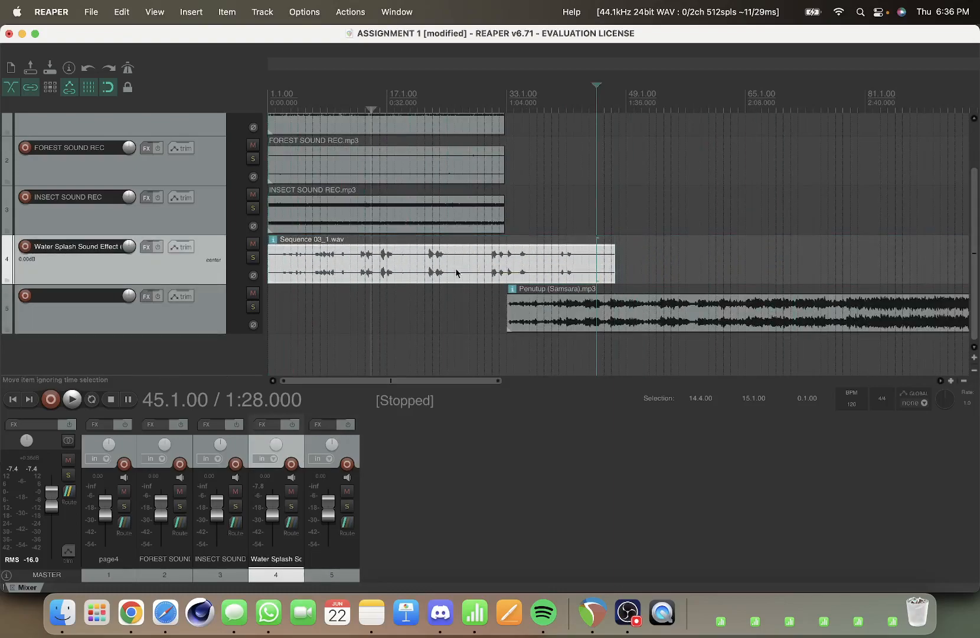
{"action": "left_click_drag", "start_coordinate": [570, 290], "coordinate": [422, 321]}
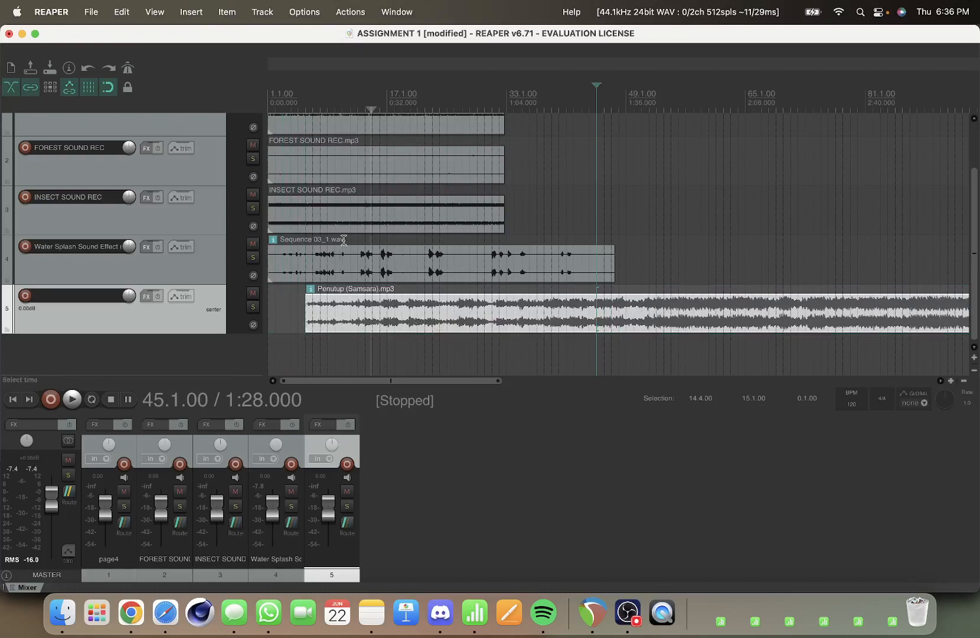
Solo the page4 track, play RIVER SOUND REC.mp3 briefly from measure 4, and clear the solo.
{"action": "scroll", "coordinate": [445, 232], "scroll_direction": "up", "scroll_amount": 1}
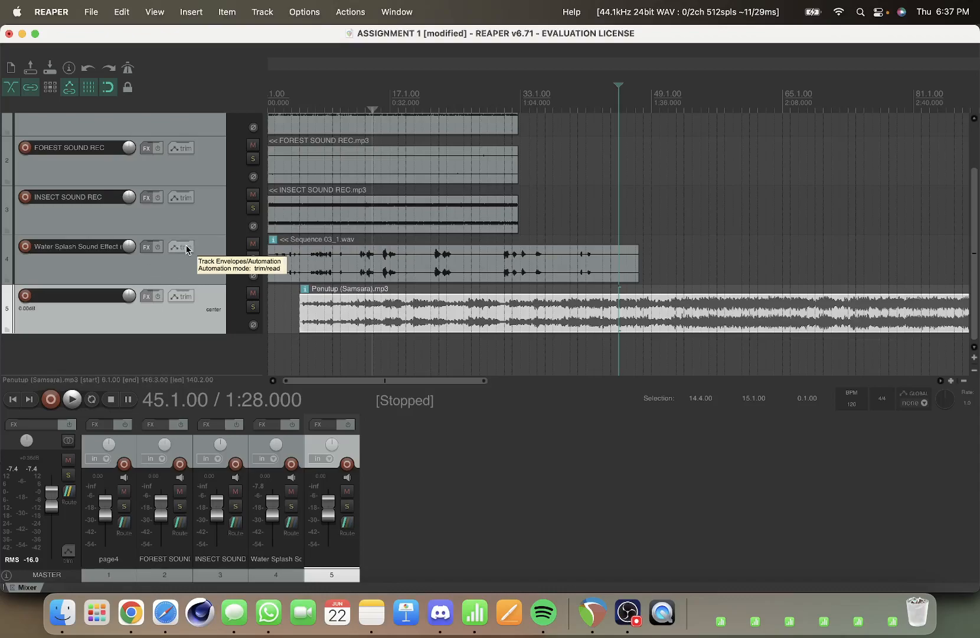
{"action": "left_click_drag", "start_coordinate": [485, 382], "coordinate": [478, 382]}
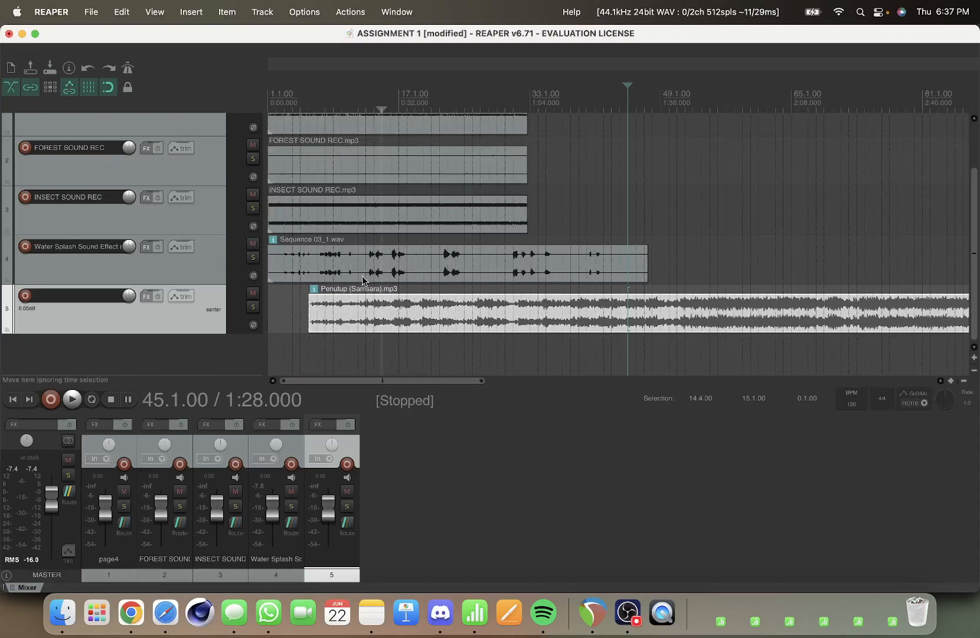
{"action": "scroll", "coordinate": [310, 149], "scroll_direction": "up", "scroll_amount": 1}
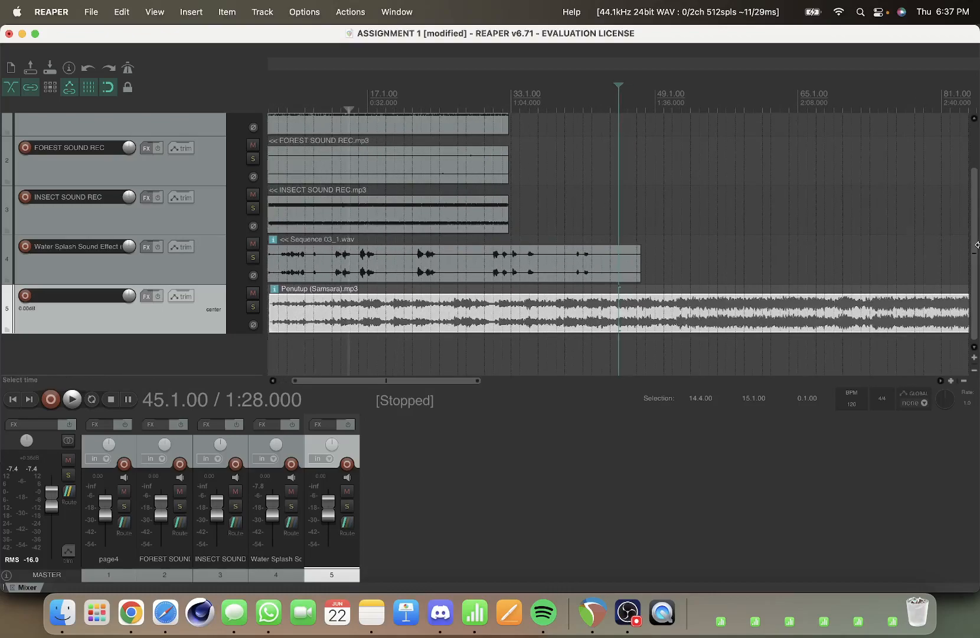
{"action": "left_click_drag", "start_coordinate": [974, 247], "coordinate": [977, 171]}
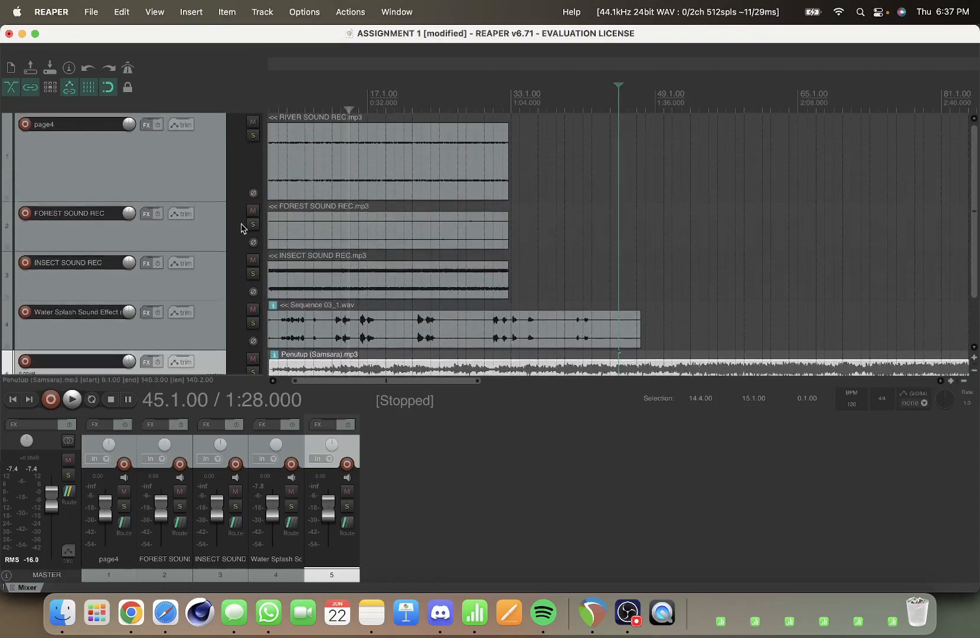
{"action": "left_click_drag", "start_coordinate": [373, 380], "coordinate": [332, 382]}
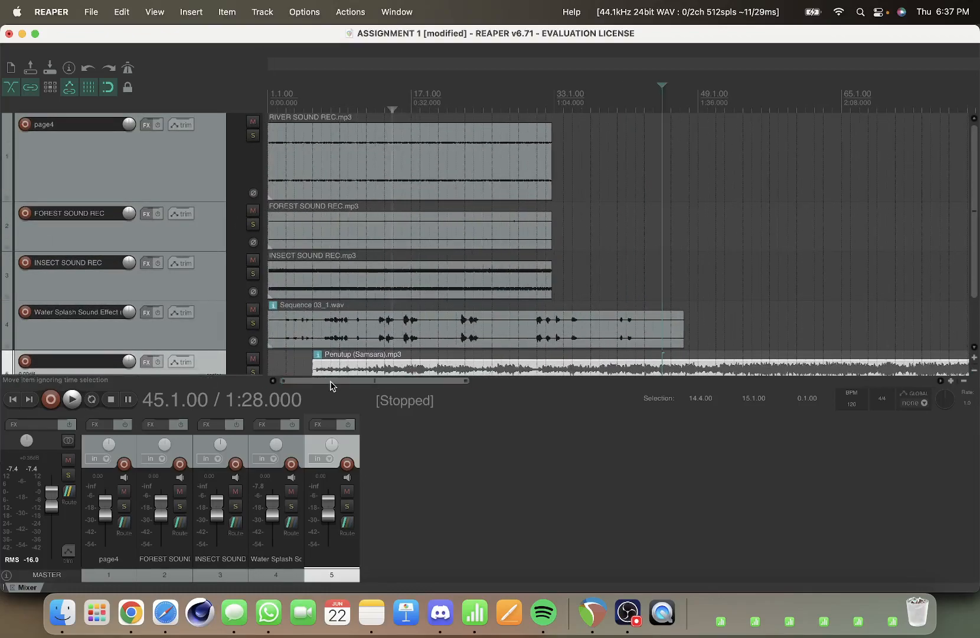
{"action": "left_click", "coordinate": [297, 141]}
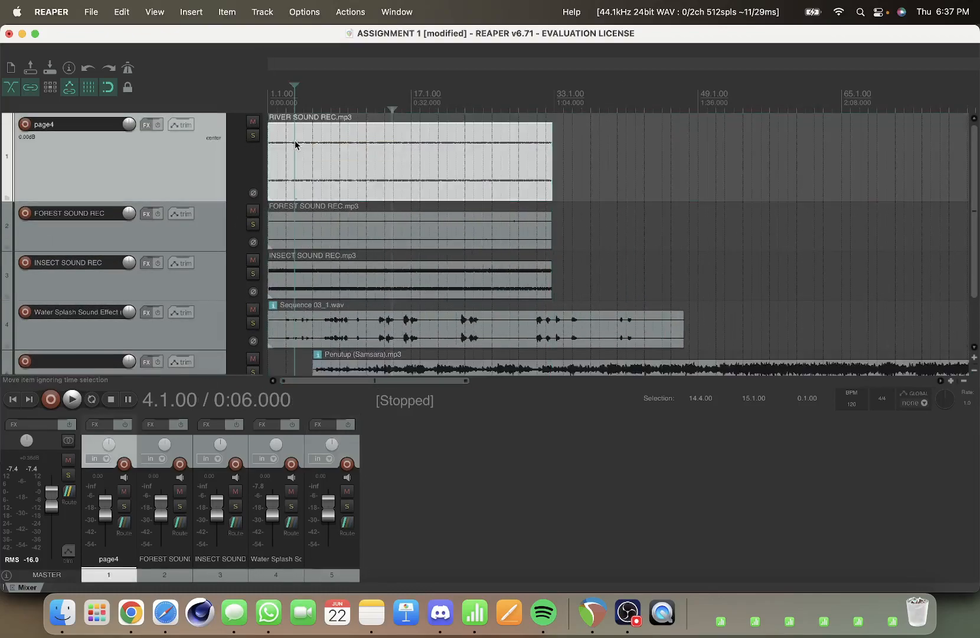
{"action": "left_click", "coordinate": [252, 137]}
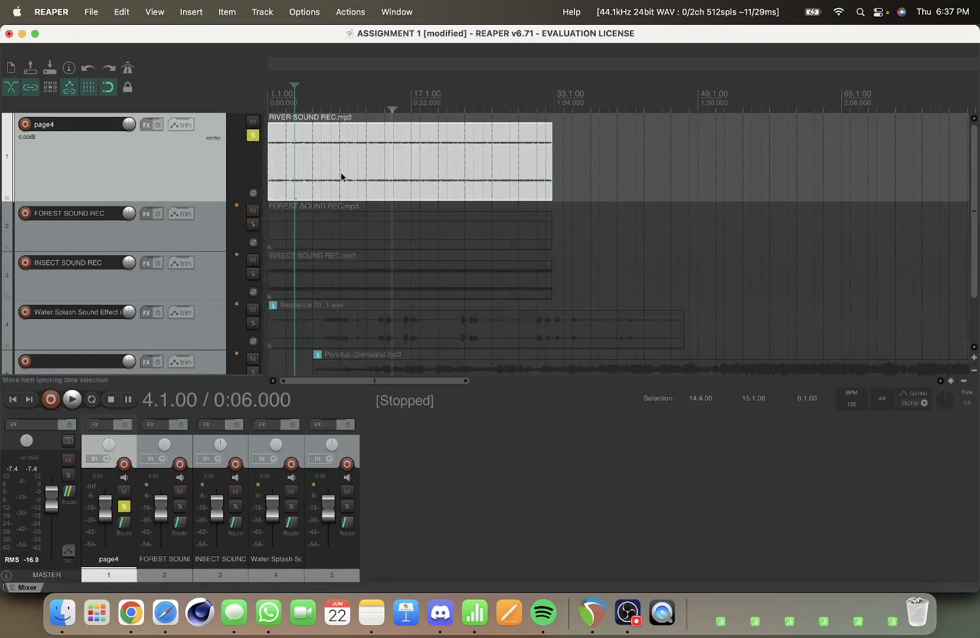
{"action": "key", "text": "space"}
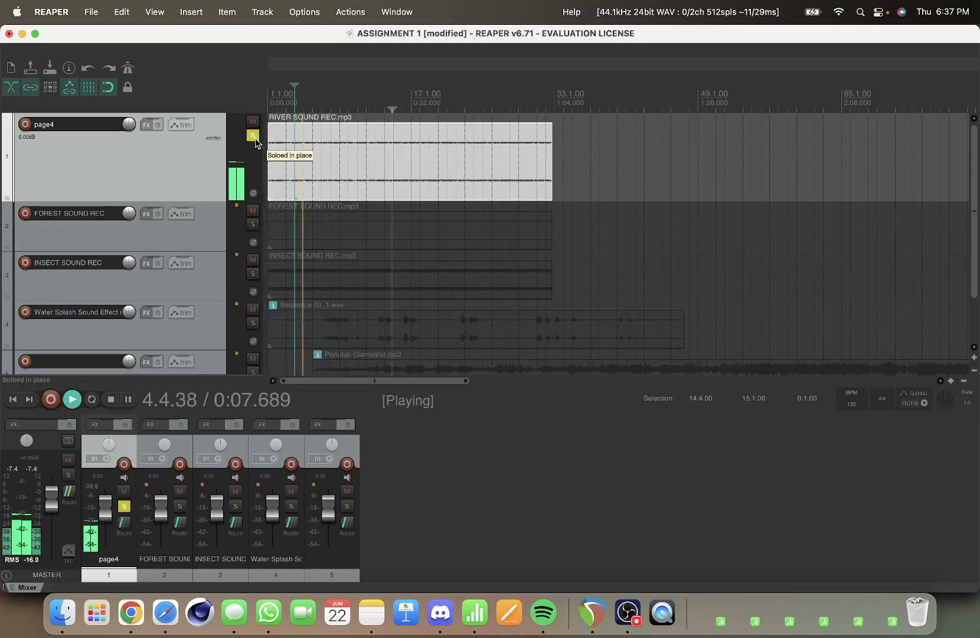
{"action": "key", "text": "space"}
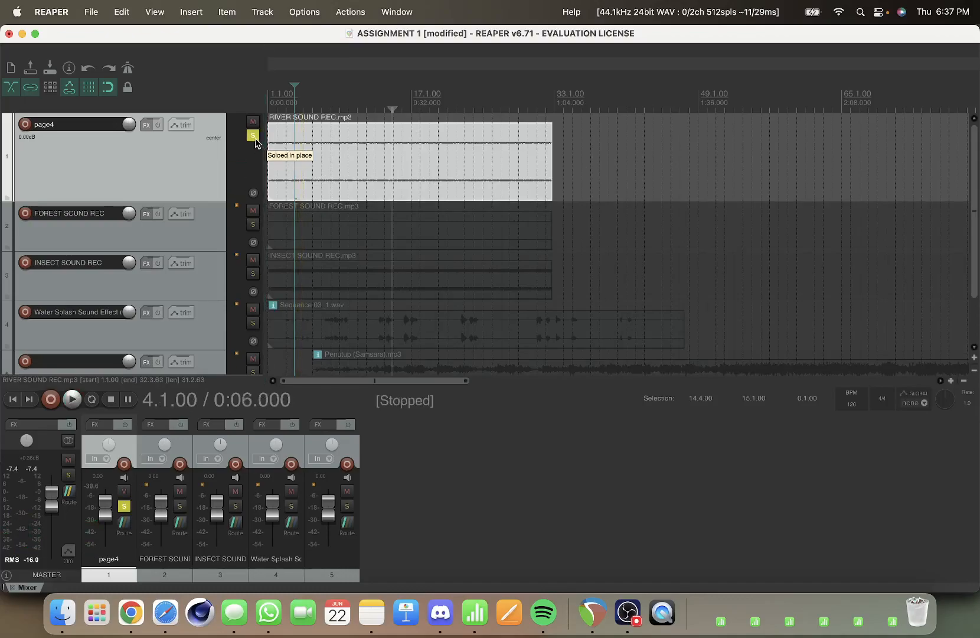
{"action": "left_click", "coordinate": [252, 135]}
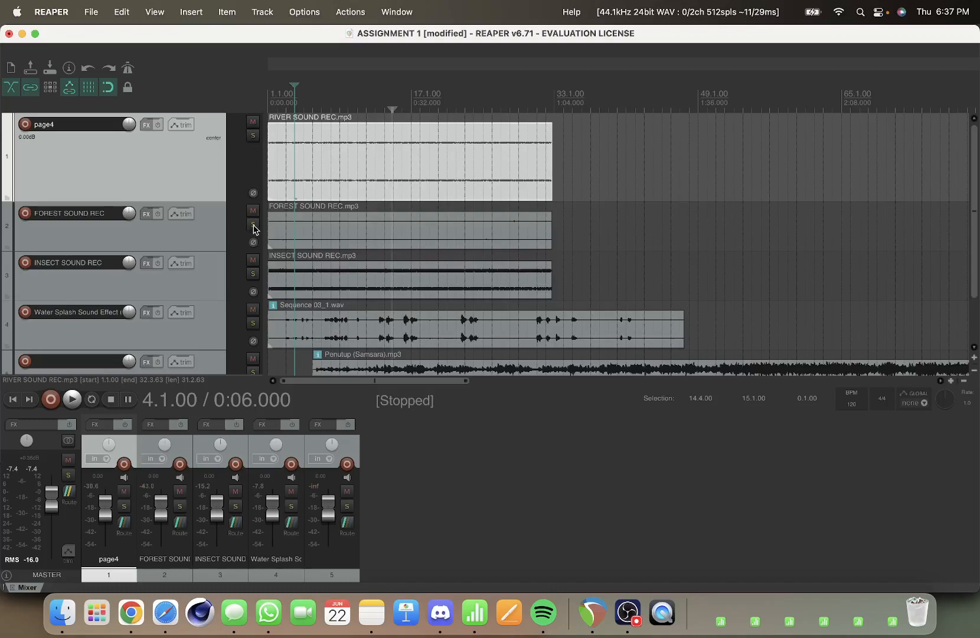
Solo the FOREST SOUND REC track and play it briefly from measure 4.
{"action": "left_click", "coordinate": [253, 224]}
{"action": "key", "text": "space"}
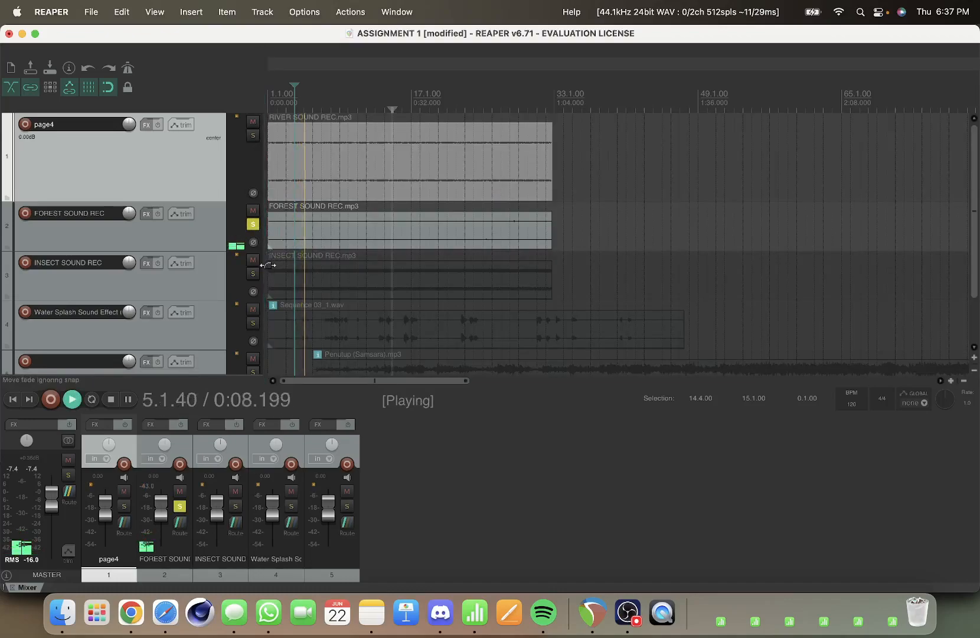
{"action": "key", "text": "space"}
Solo INSECT SOUND REC instead of FOREST SOUND REC, play it briefly, and clear its solo.
{"action": "left_click", "coordinate": [253, 274]}
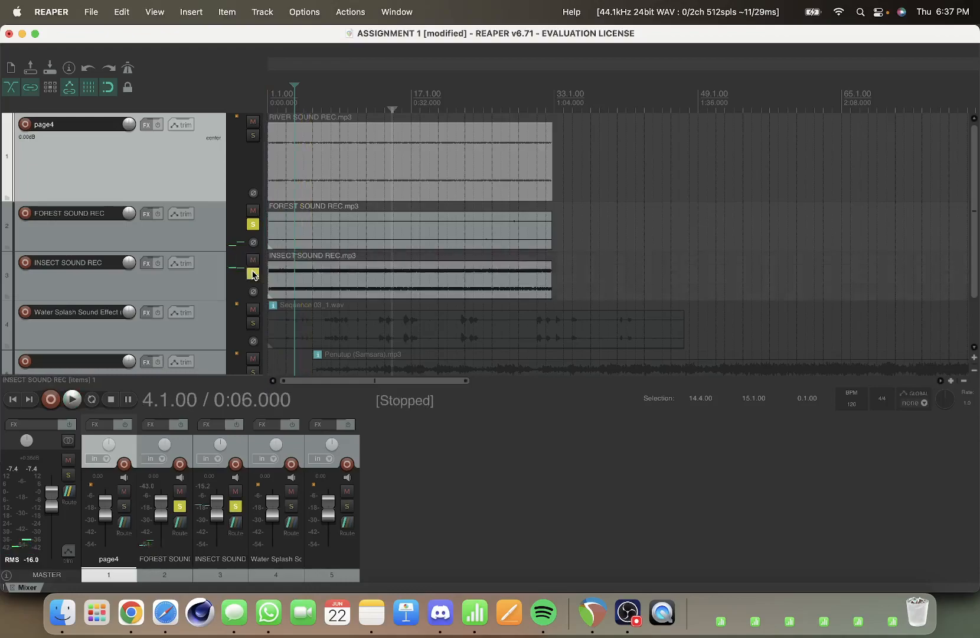
{"action": "left_click", "coordinate": [252, 224]}
{"action": "key", "text": "space"}
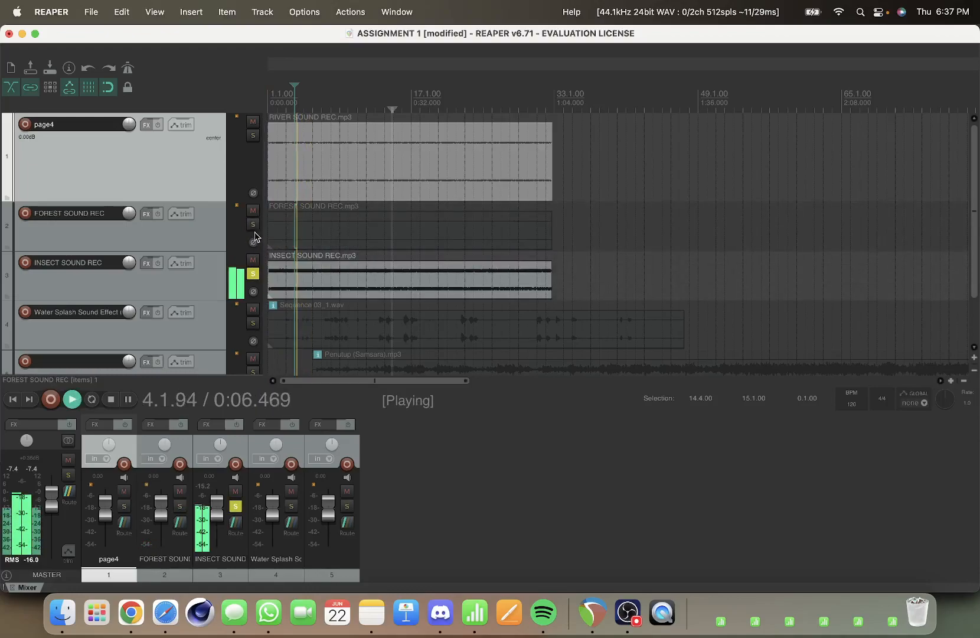
{"action": "key", "text": "space"}
{"action": "left_click", "coordinate": [254, 274]}
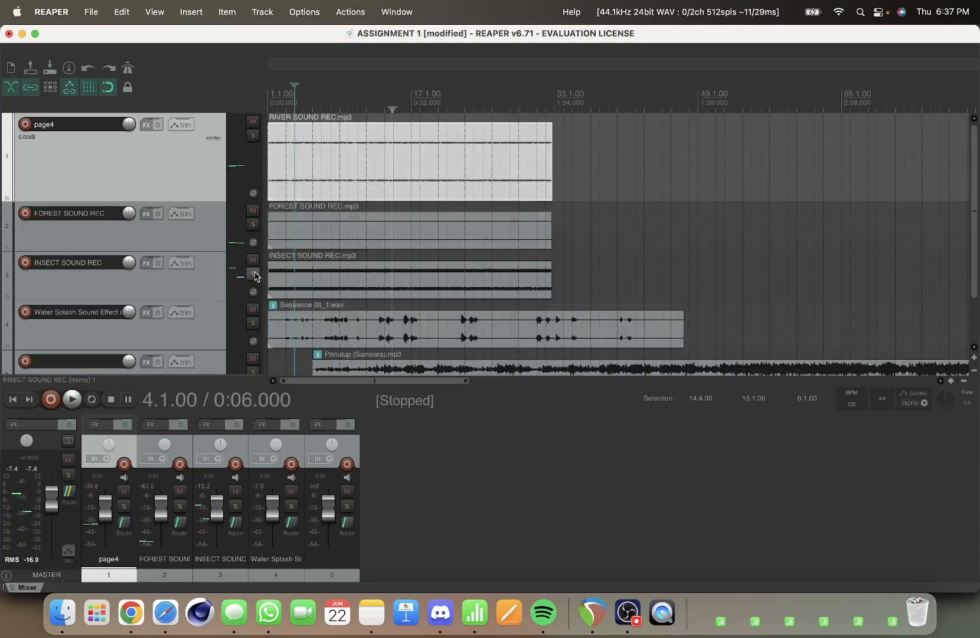
Solo the Water Splash Sound Effect track and play Sequence 03_1.wav briefly from measure 4.
{"action": "left_click", "coordinate": [254, 323]}
{"action": "key", "text": "space"}
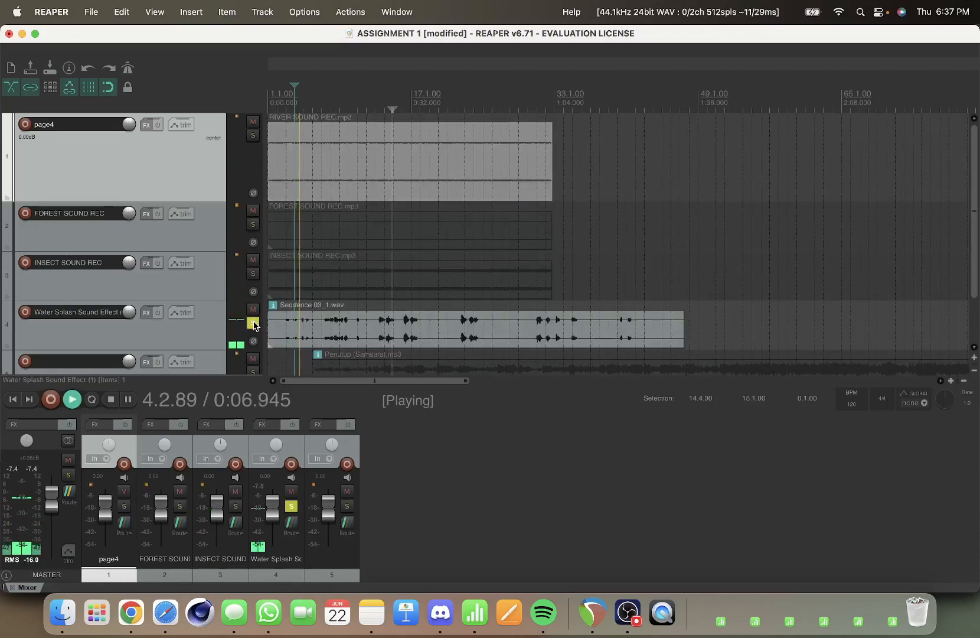
{"action": "key", "text": "space"}
Solo track 5 instead of Water Splash Sound Effect and play Penutup (Samsara).mp3 from measure 7.
{"action": "scroll", "coordinate": [264, 333], "scroll_direction": "down", "scroll_amount": 3}
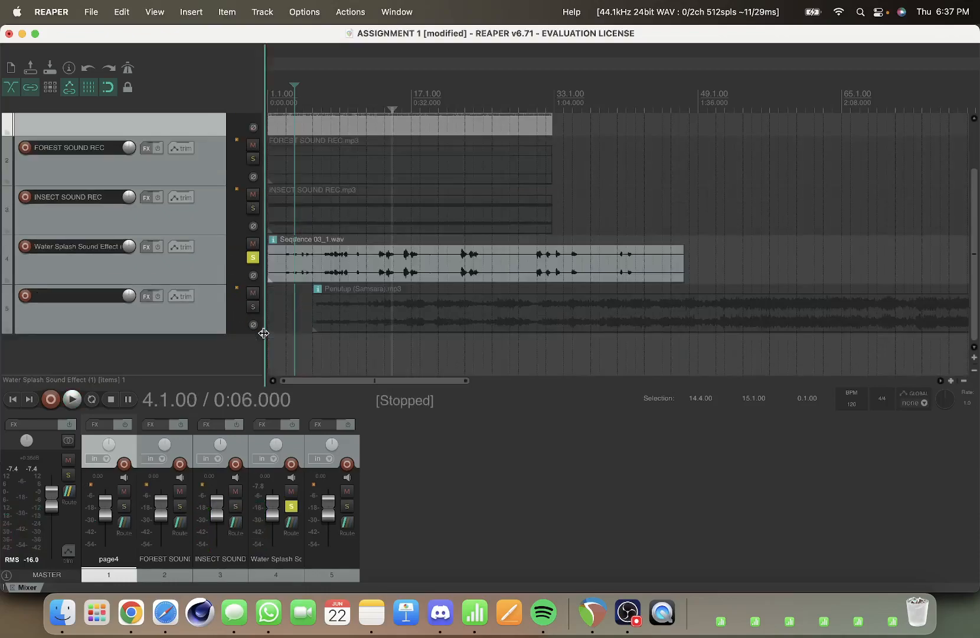
{"action": "left_click", "coordinate": [253, 306]}
{"action": "left_click", "coordinate": [254, 258]}
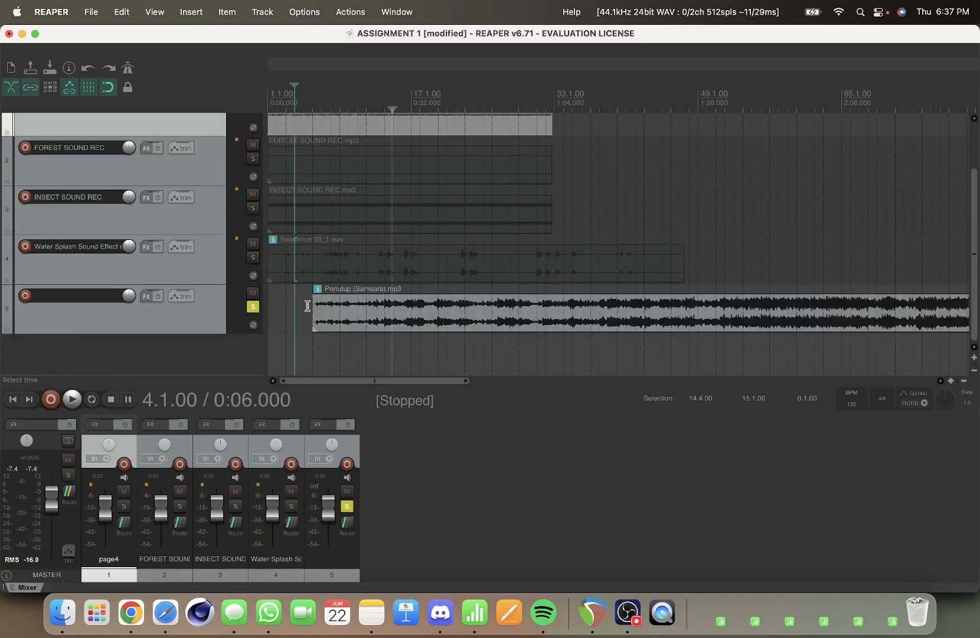
{"action": "left_click", "coordinate": [322, 315]}
{"action": "key", "text": "space"}
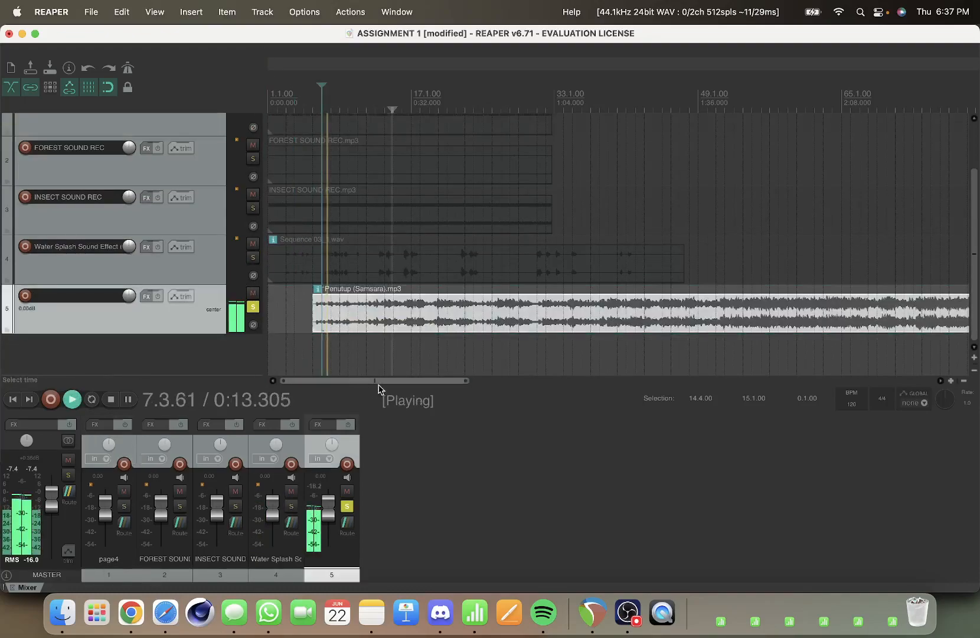
Stop playback, clear the solo on track 5, and move Penutup (Samsara).mp3 to start at about measure 2.
{"action": "key", "text": "space"}
{"action": "left_click_drag", "start_coordinate": [467, 381], "coordinate": [567, 383]}
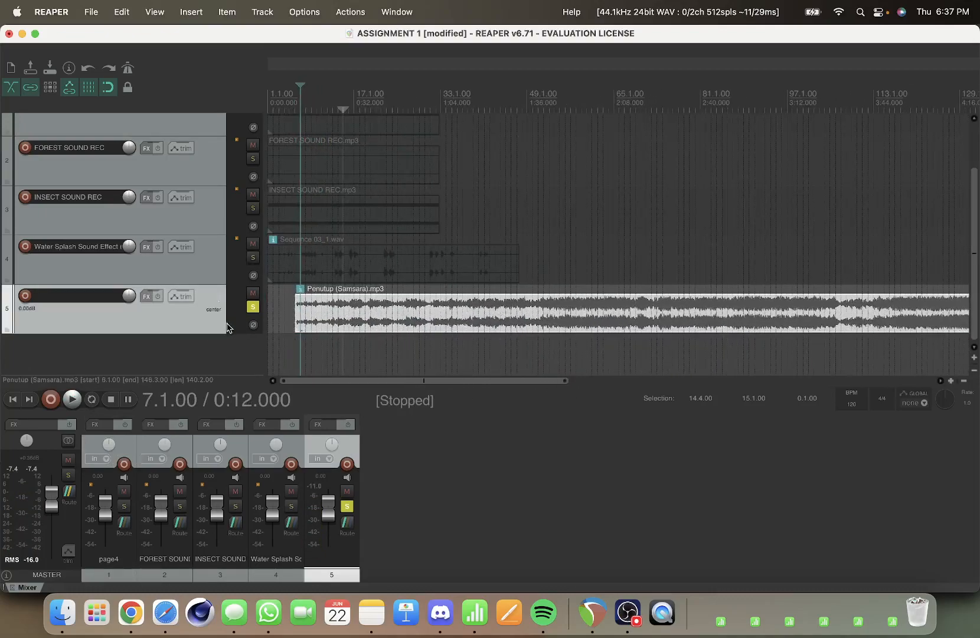
{"action": "left_click", "coordinate": [252, 309]}
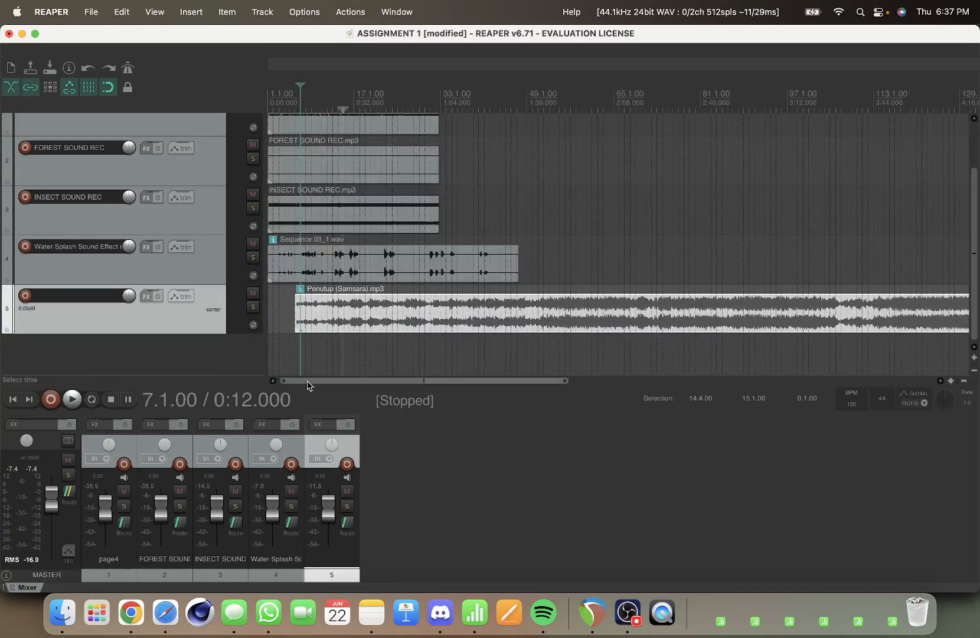
{"action": "left_click_drag", "start_coordinate": [388, 320], "coordinate": [366, 320]}
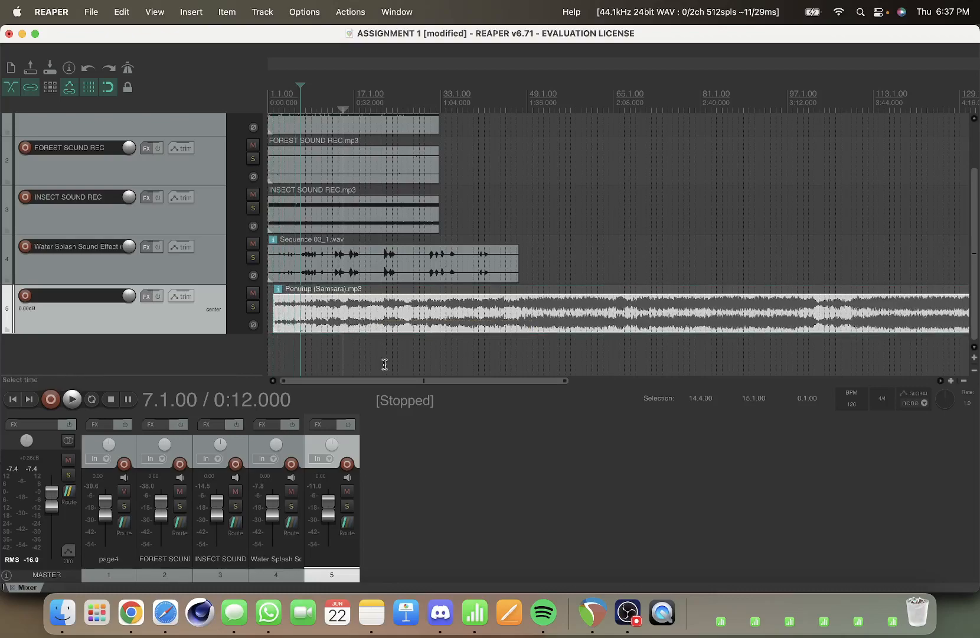
{"action": "scroll", "coordinate": [315, 217], "scroll_direction": "up", "scroll_amount": 3}
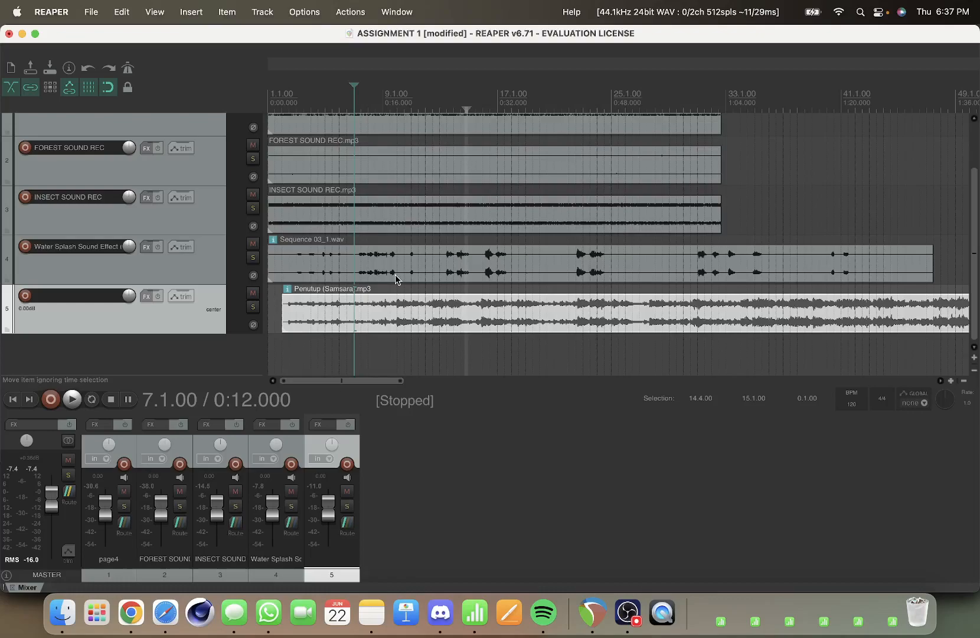
Lower the INSECT SOUND REC track volume to about -25.4 dB and play the mix briefly from measure 3.
{"action": "left_click_drag", "start_coordinate": [975, 245], "coordinate": [977, 177]}
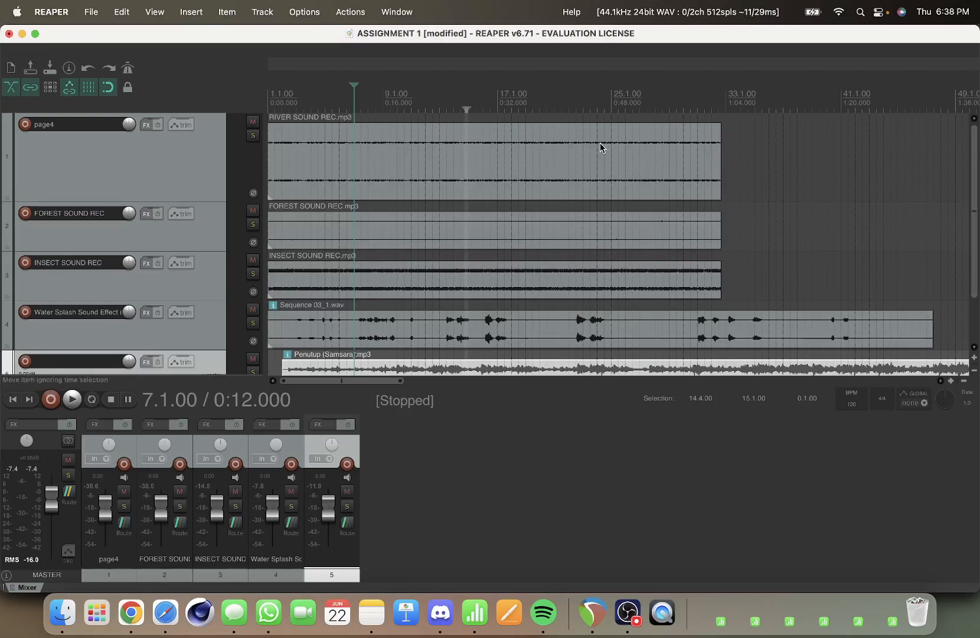
{"action": "left_click", "coordinate": [310, 284]}
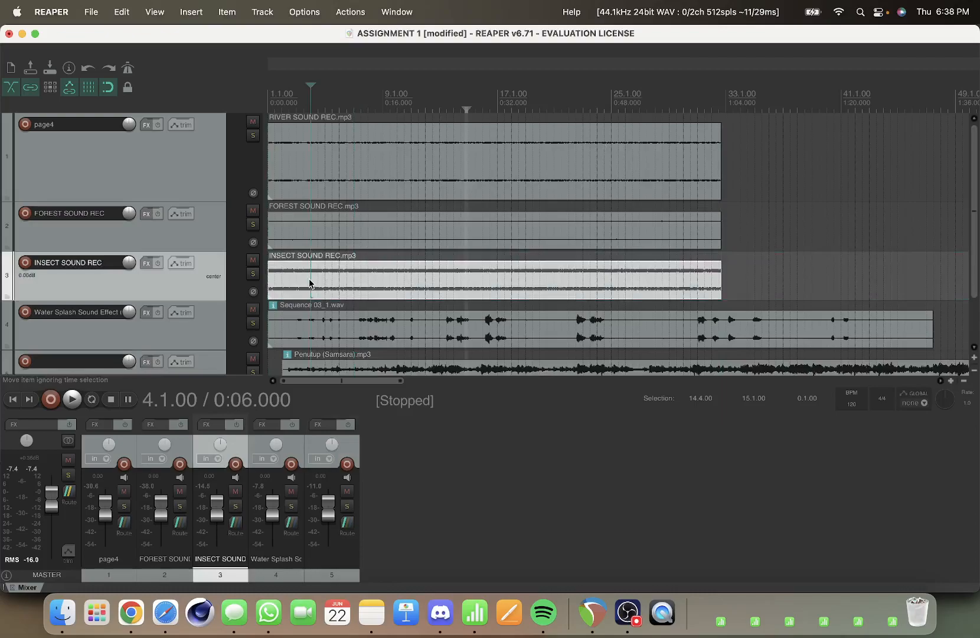
{"action": "left_click", "coordinate": [338, 273]}
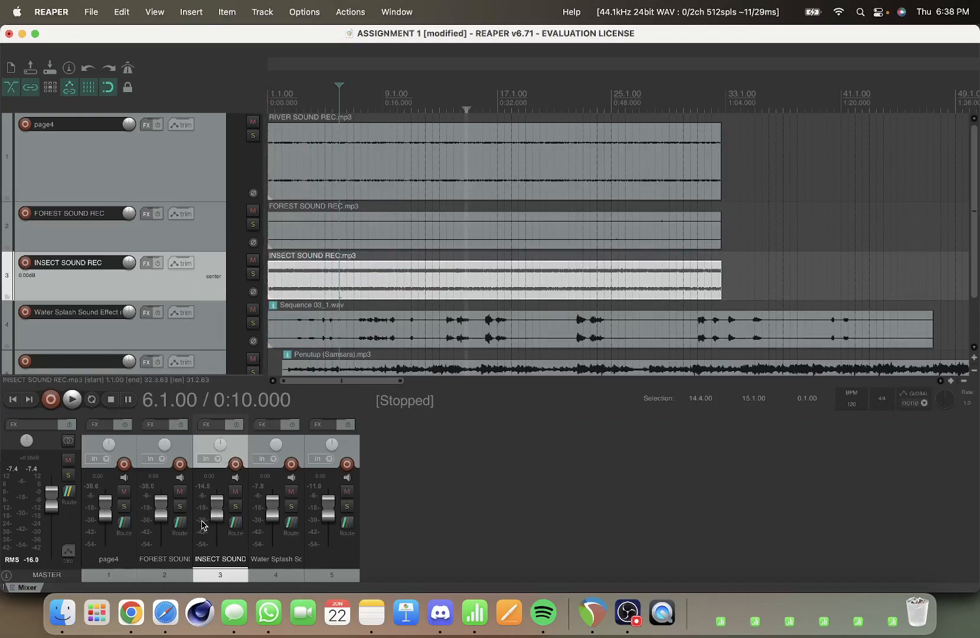
{"action": "left_click_drag", "start_coordinate": [217, 512], "coordinate": [216, 529]}
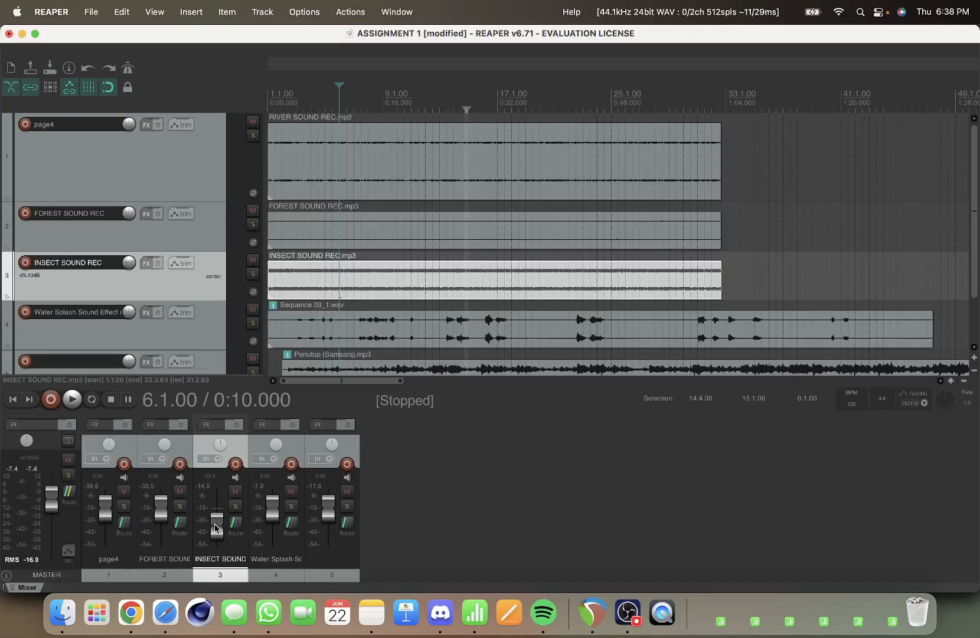
{"action": "left_click", "coordinate": [297, 284]}
{"action": "key", "text": "space"}
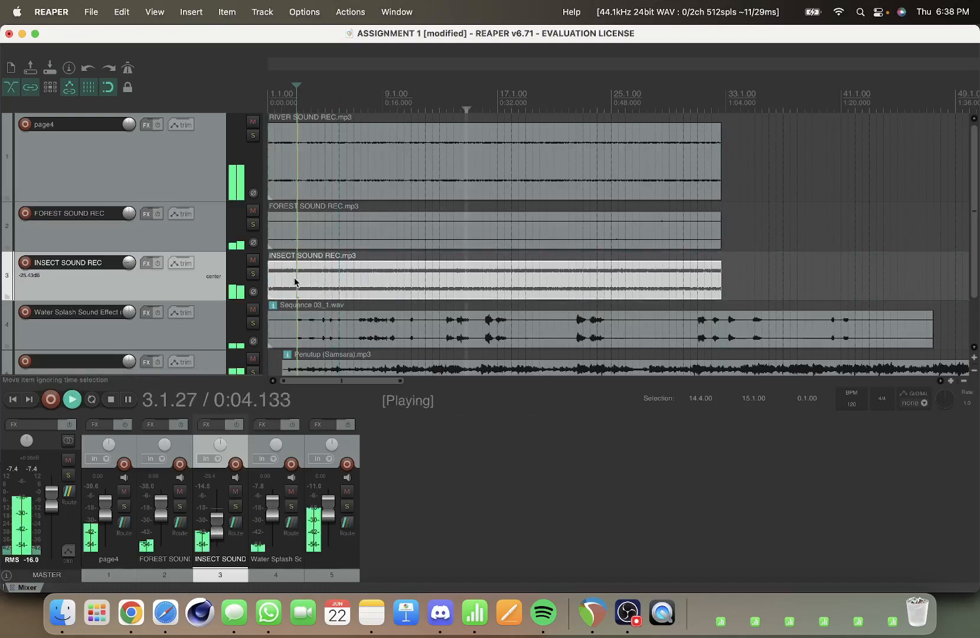
{"action": "key", "text": "space"}
Solo INSECT SOUND REC, set its volume to about -17 dB during playback, and clear its solo.
{"action": "left_click", "coordinate": [252, 273]}
{"action": "key", "text": "space"}
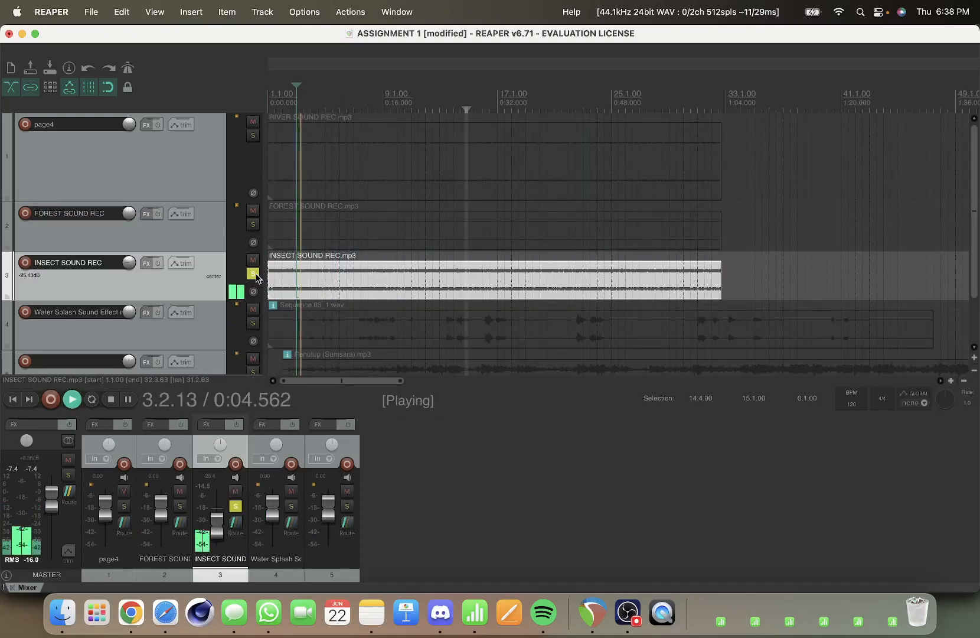
{"action": "left_click_drag", "start_coordinate": [217, 531], "coordinate": [217, 525]}
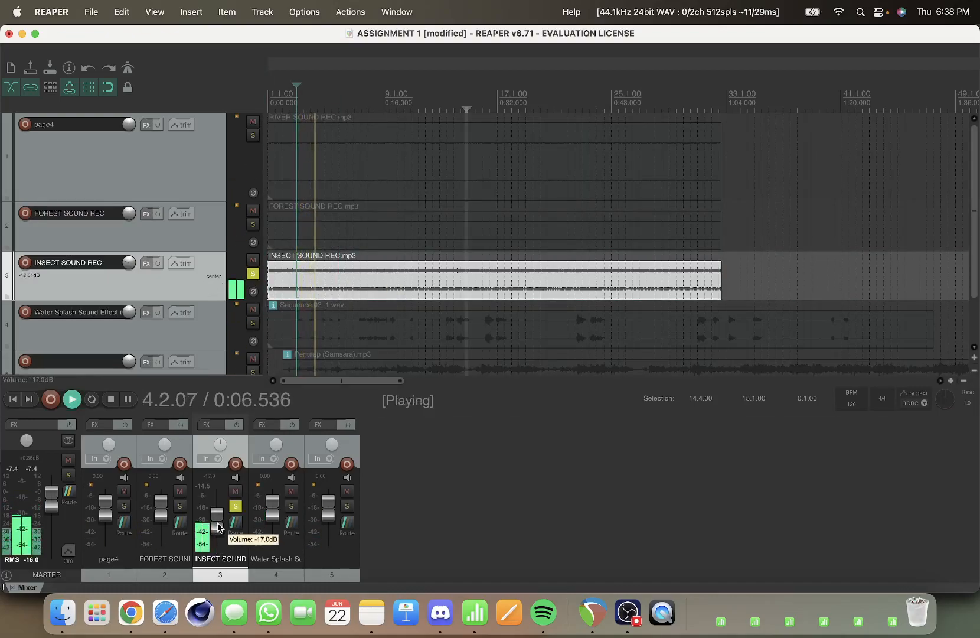
{"action": "key", "text": "space"}
{"action": "left_click", "coordinate": [253, 273]}
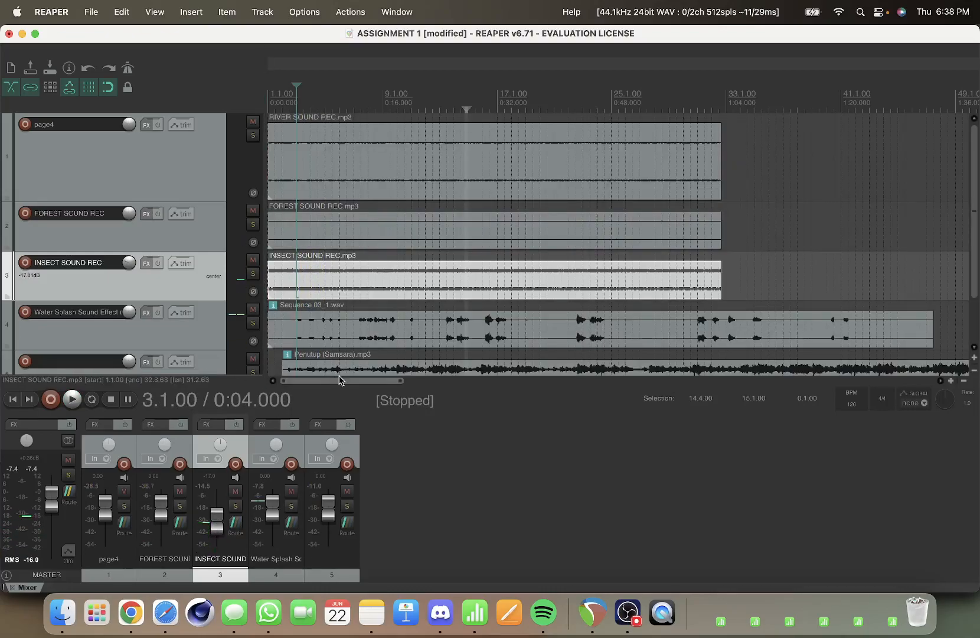
Mute track 5 with Penutup (Samsara).mp3 and play the other tracks briefly from measure 3.
{"action": "left_click", "coordinate": [352, 356]}
{"action": "left_click", "coordinate": [253, 359]}
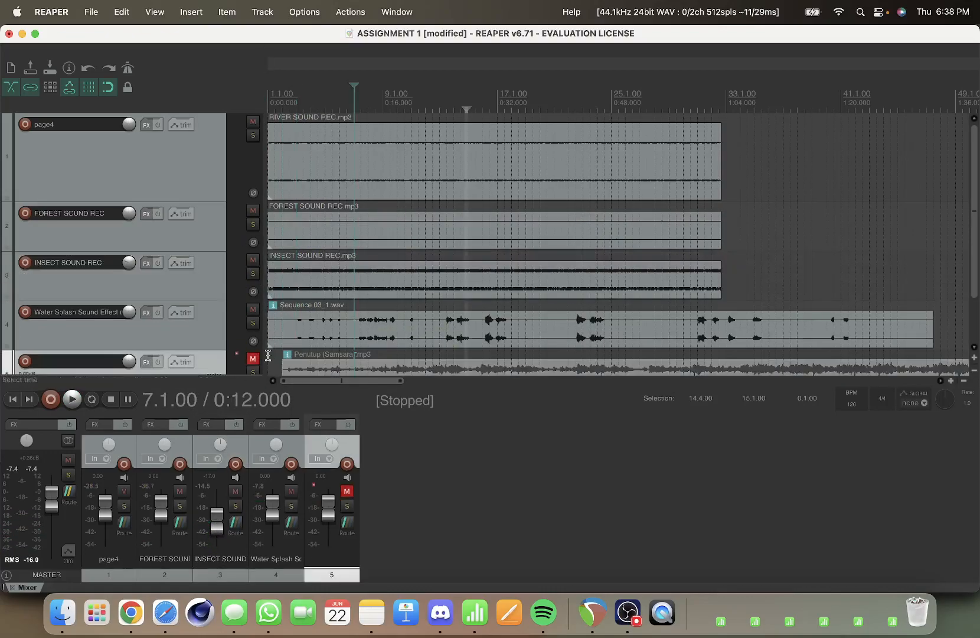
{"action": "left_click", "coordinate": [329, 319]}
{"action": "left_click", "coordinate": [297, 274]}
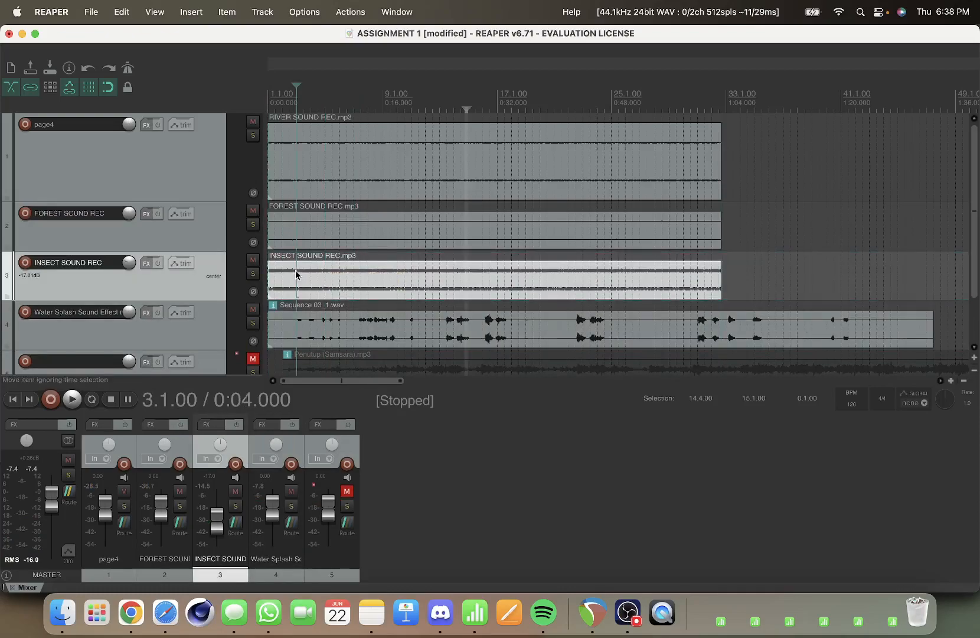
{"action": "key", "text": "space"}
{"action": "key", "text": "space"}
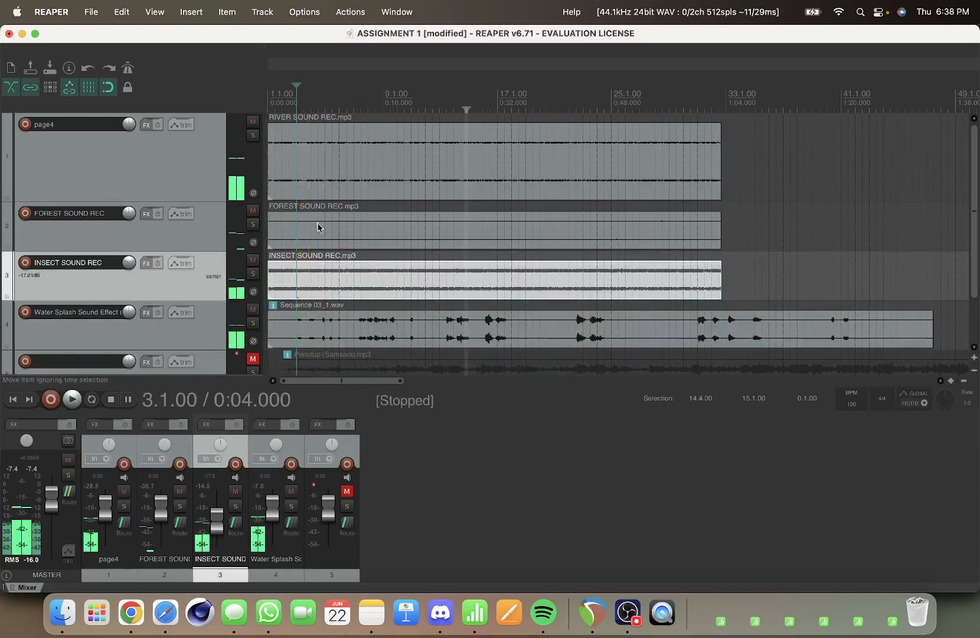
Lower the page4 track volume to about -13 dB and play the mix.
{"action": "scroll", "coordinate": [317, 225], "scroll_direction": "up", "scroll_amount": 1}
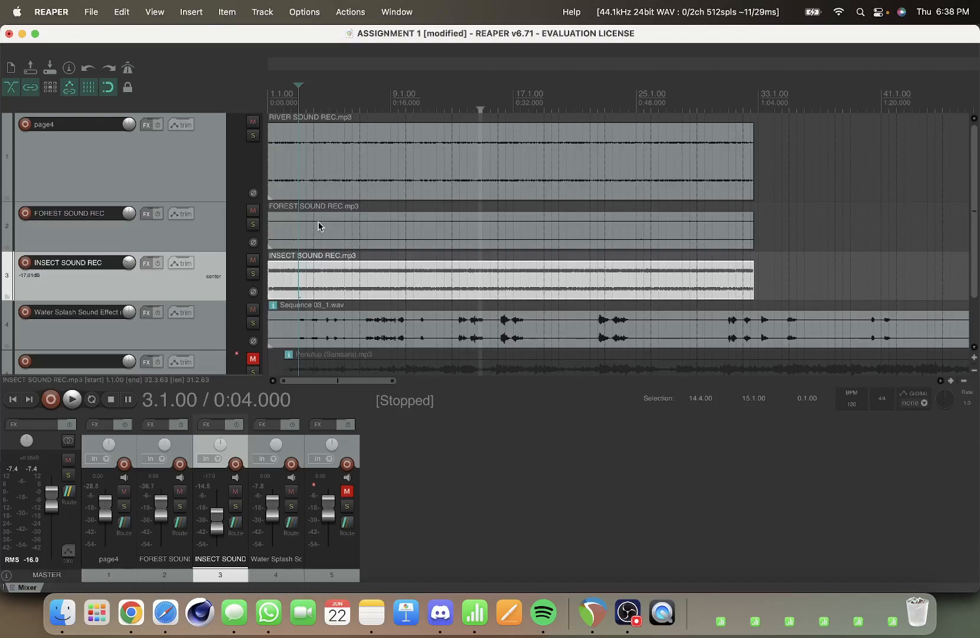
{"action": "left_click", "coordinate": [291, 149]}
{"action": "mouse_move", "coordinate": [103, 520]}
{"action": "left_mouse_down"}
{"action": "mouse_move", "coordinate": [103, 510]}
{"action": "mouse_move", "coordinate": [104, 528]}
{"action": "left_mouse_up"}
{"action": "key", "text": "space"}
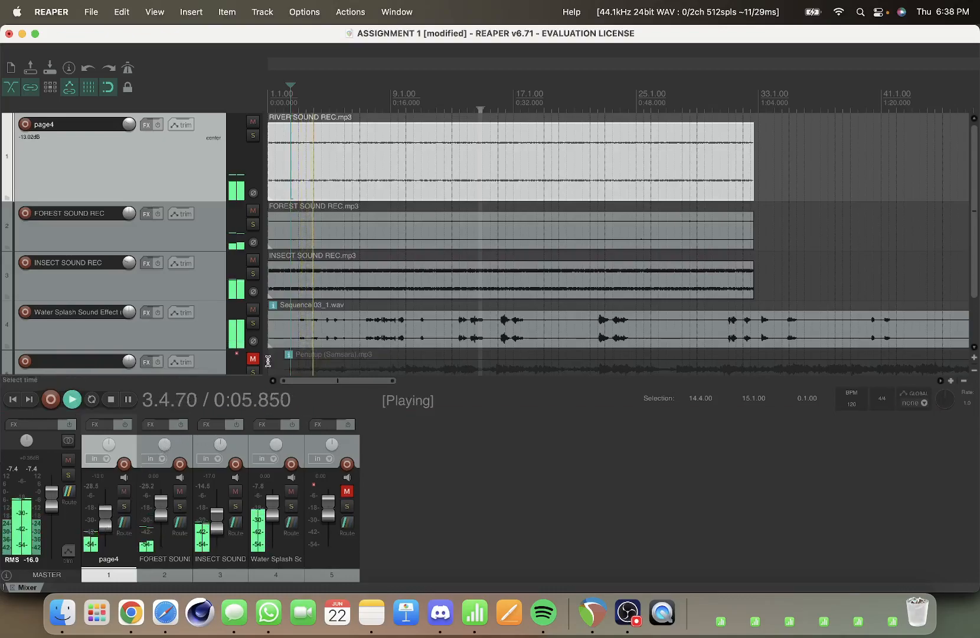
Stop playback and split Sequence 03_1.wav on the Water Splash Sound Effect track at measure 37.
{"action": "left_click", "coordinate": [360, 335]}
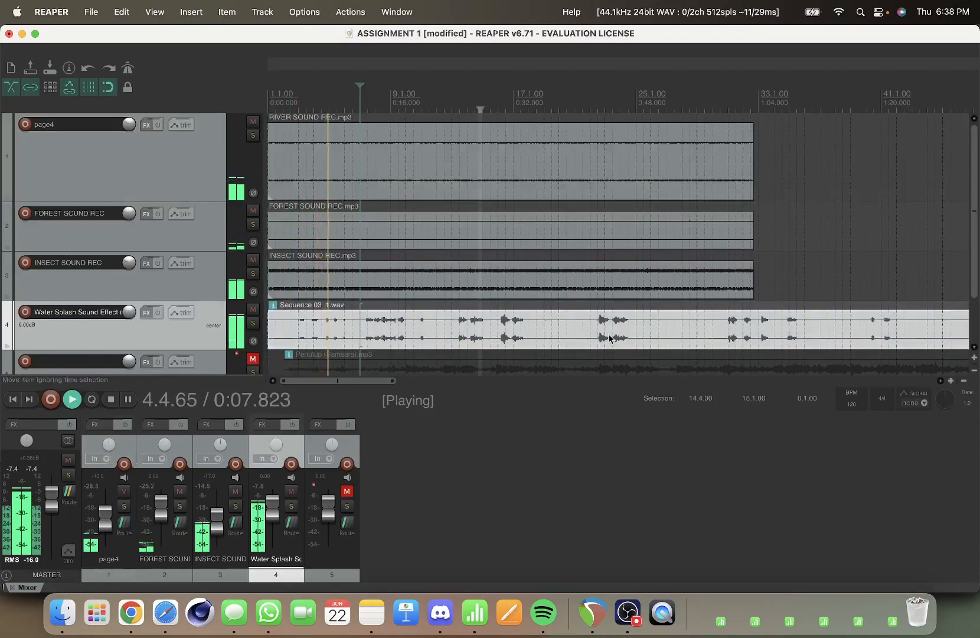
{"action": "left_click_drag", "start_coordinate": [729, 338], "coordinate": [636, 337]}
{"action": "key", "text": "space"}
{"action": "left_click", "coordinate": [768, 332]}
{"action": "left_click", "coordinate": [711, 328]}
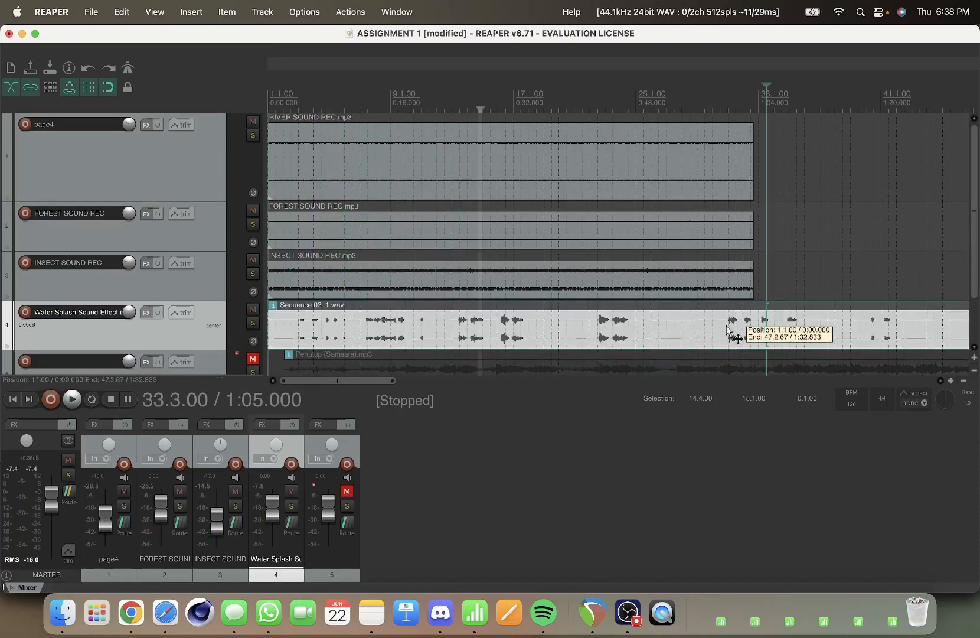
{"action": "mouse_move", "coordinate": [712, 329]}
{"action": "left_mouse_down"}
{"action": "mouse_move", "coordinate": [778, 334]}
{"action": "mouse_move", "coordinate": [704, 342]}
{"action": "mouse_move", "coordinate": [701, 328]}
{"action": "mouse_move", "coordinate": [715, 333]}
{"action": "left_mouse_up"}
{"action": "left_click", "coordinate": [705, 334]}
{"action": "left_click", "coordinate": [819, 331]}
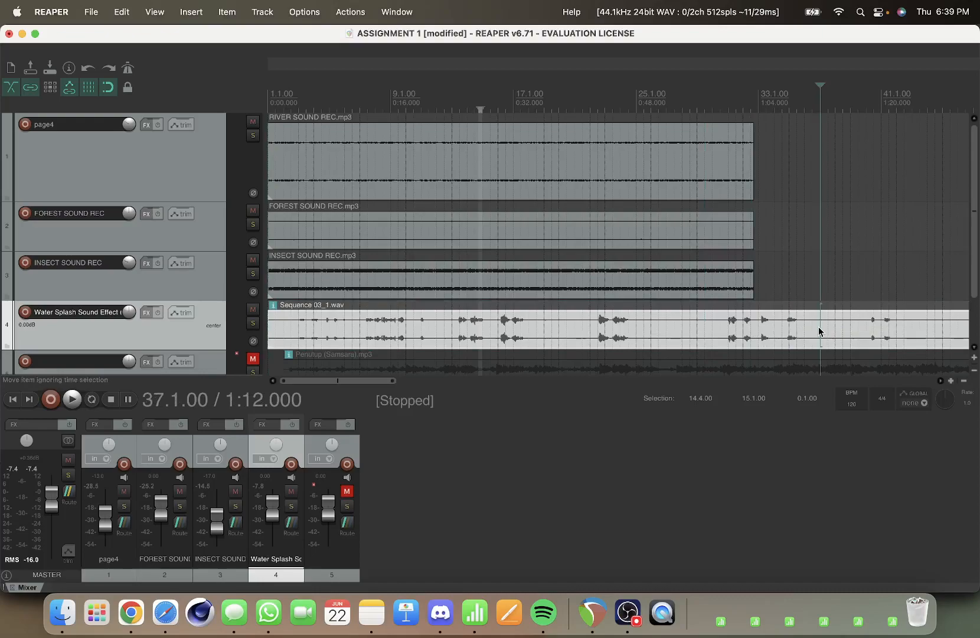
{"action": "left_click", "coordinate": [852, 329]}
{"action": "left_click", "coordinate": [814, 328]}
{"action": "left_click", "coordinate": [820, 328]}
{"action": "key", "text": "s"}
Delete the piece of Sequence 03_1.wav after the split at measure 37.
{"action": "left_click", "coordinate": [853, 331]}
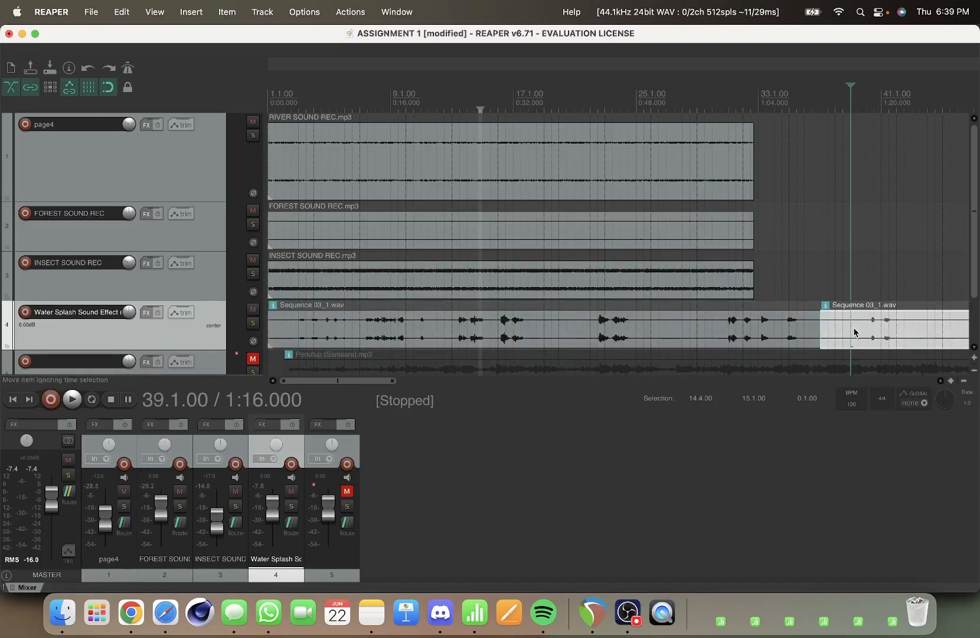
{"action": "left_click_drag", "start_coordinate": [853, 333], "coordinate": [891, 333]}
{"action": "left_click", "coordinate": [890, 333]}
{"action": "key", "text": "Delete"}
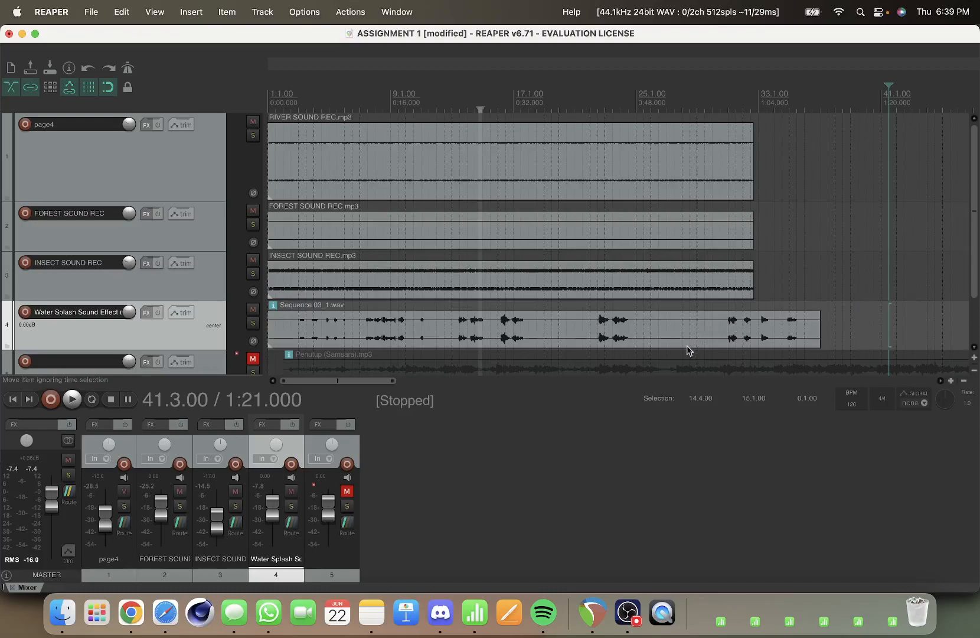
Play the mix briefly from measure 3 to hear the water splash level against the other tracks.
{"action": "left_click", "coordinate": [490, 308]}
{"action": "scroll", "coordinate": [491, 309], "scroll_direction": "down", "scroll_amount": 2}
{"action": "left_click", "coordinate": [358, 338]}
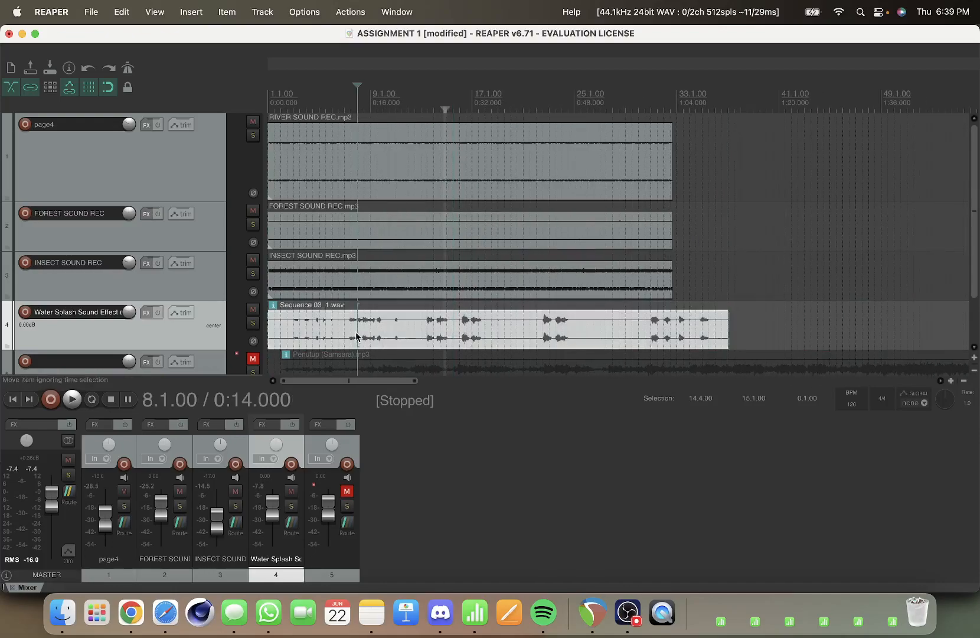
{"action": "left_click", "coordinate": [288, 322]}
{"action": "left_click", "coordinate": [293, 331]}
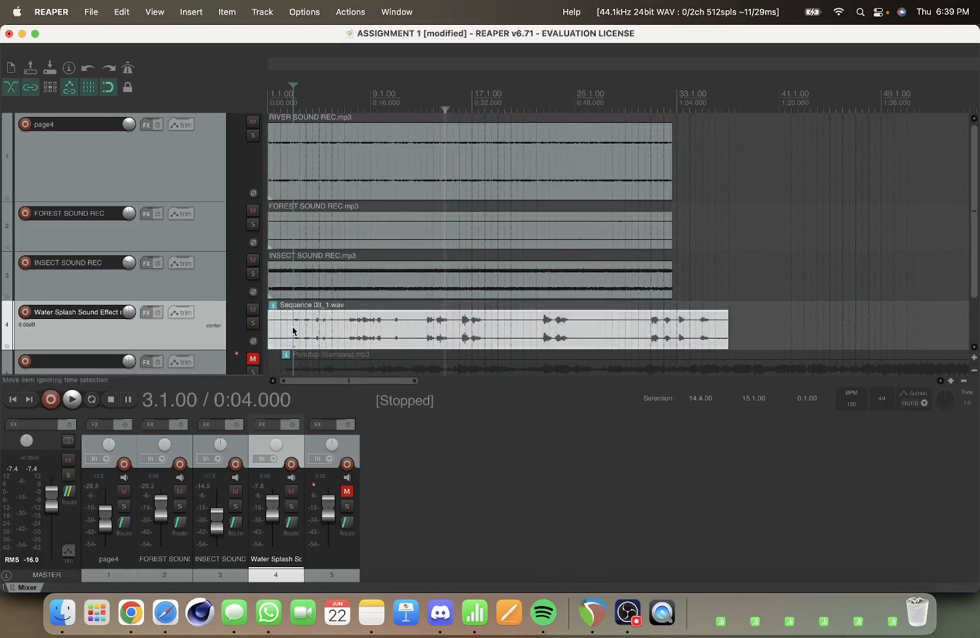
{"action": "key", "text": "space"}
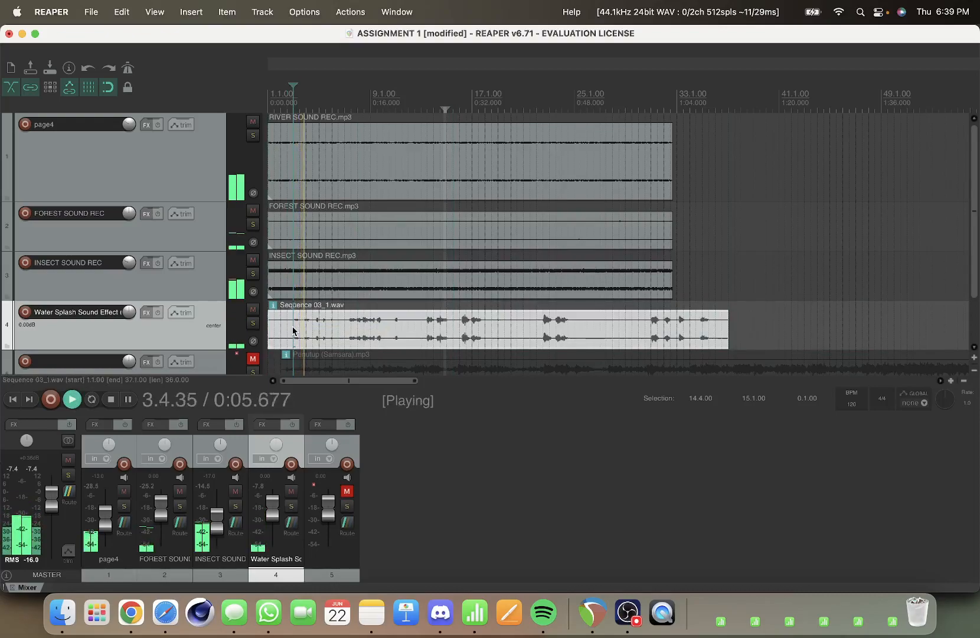
{"action": "key", "text": "space"}
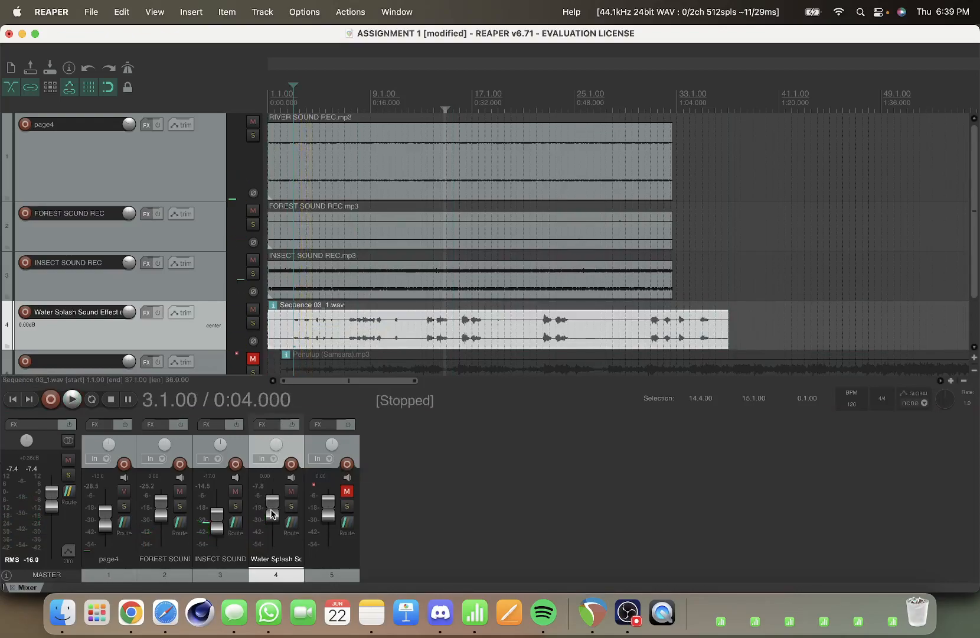
Lower the Water Splash Sound Effect track volume to about -15 dB and play the mix briefly from measure 3.
{"action": "left_click_drag", "start_coordinate": [272, 513], "coordinate": [273, 524]}
{"action": "key", "text": "space"}
{"action": "key", "text": "space"}
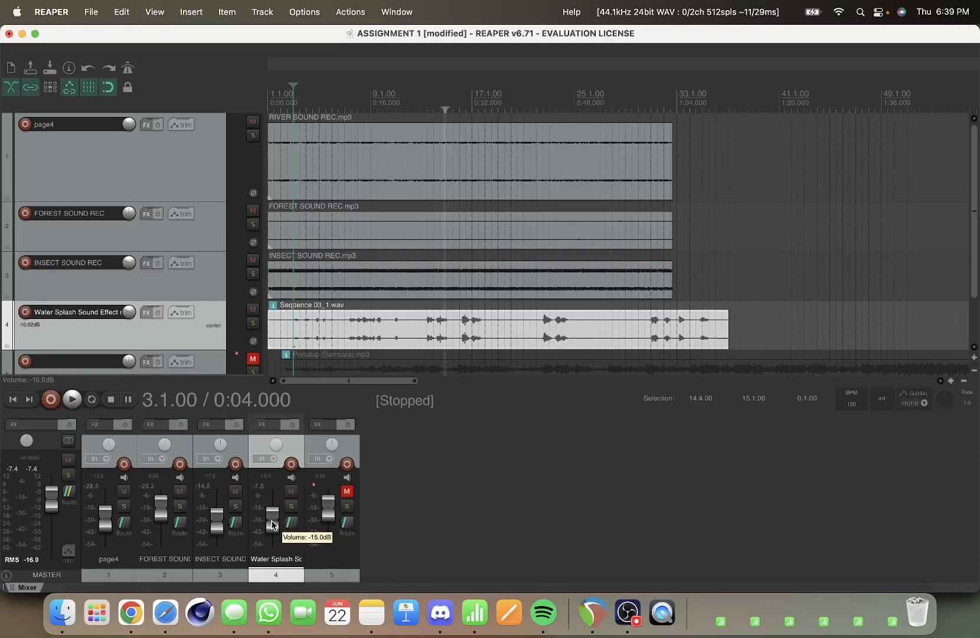
{"action": "key", "text": "space"}
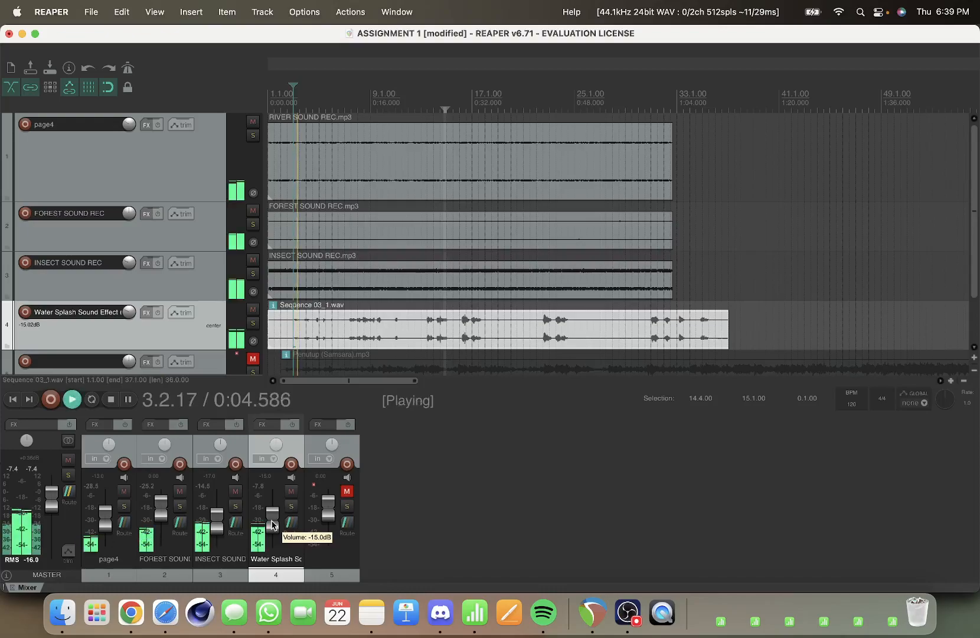
{"action": "key", "text": "space"}
Search the effects for "reverb" and add AUReverb2 (Apple) to the Water Splash Sound Effect track.
{"action": "left_click", "coordinate": [173, 313]}
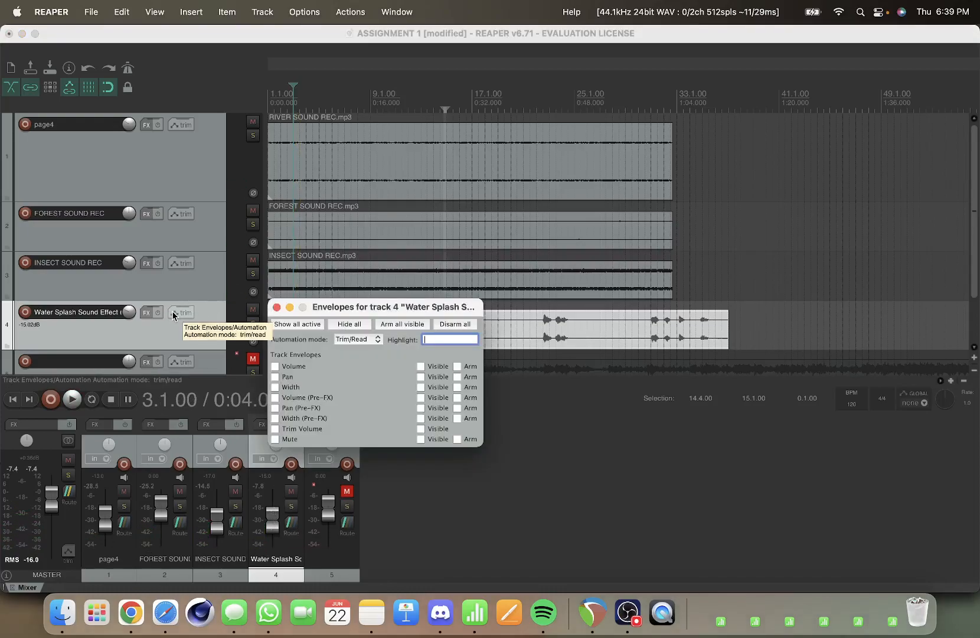
{"action": "left_click", "coordinate": [173, 314]}
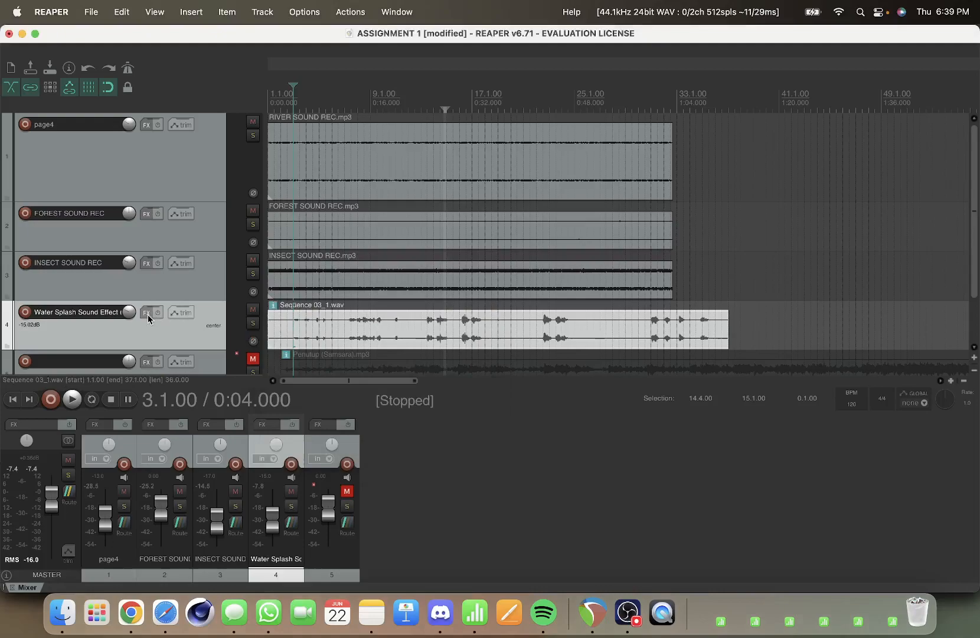
{"action": "left_click", "coordinate": [147, 313]}
{"action": "type", "text": "reverb"}
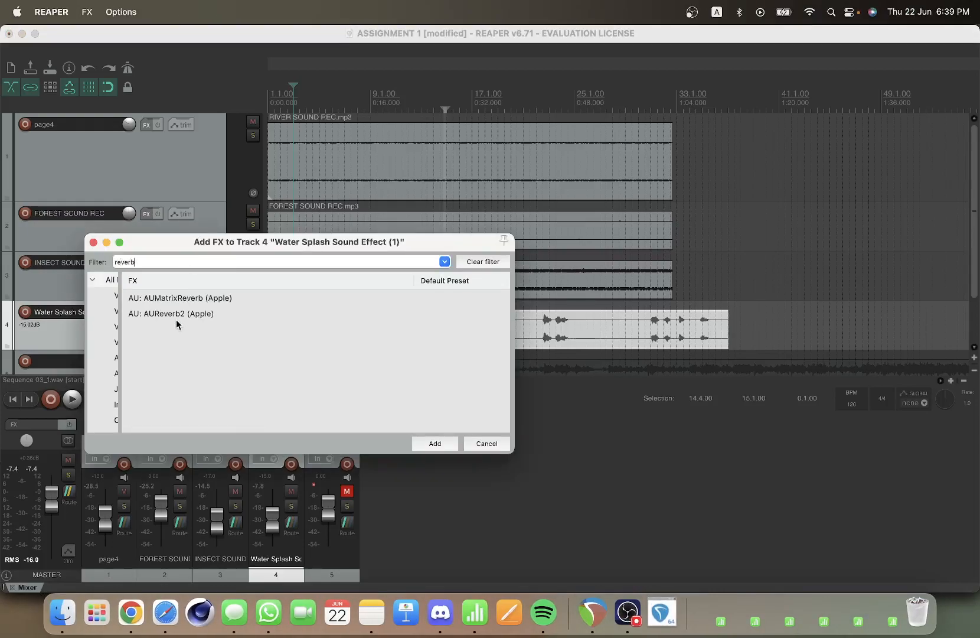
{"action": "left_click", "coordinate": [182, 314]}
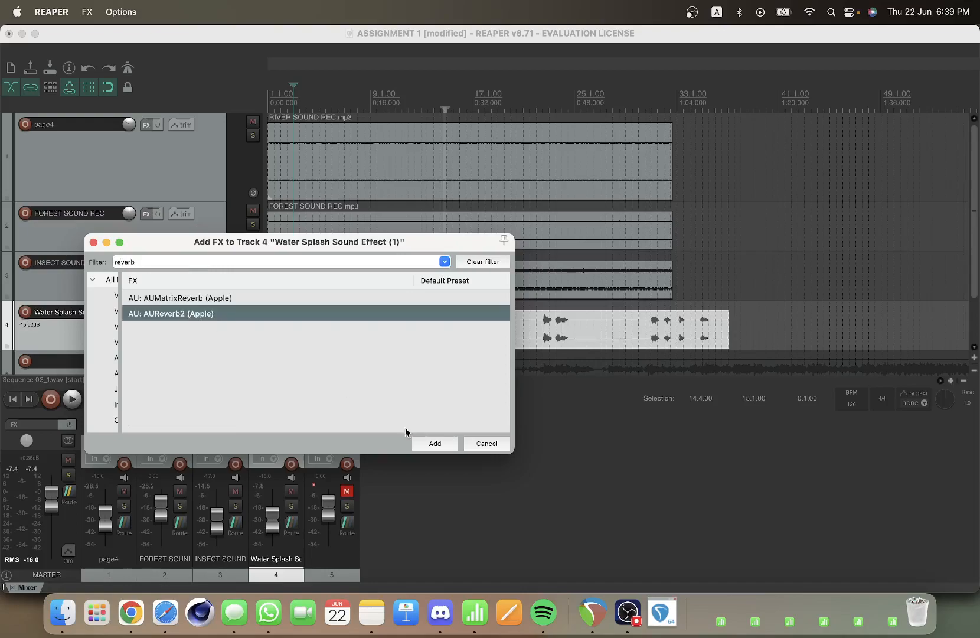
{"action": "left_click", "coordinate": [426, 443]}
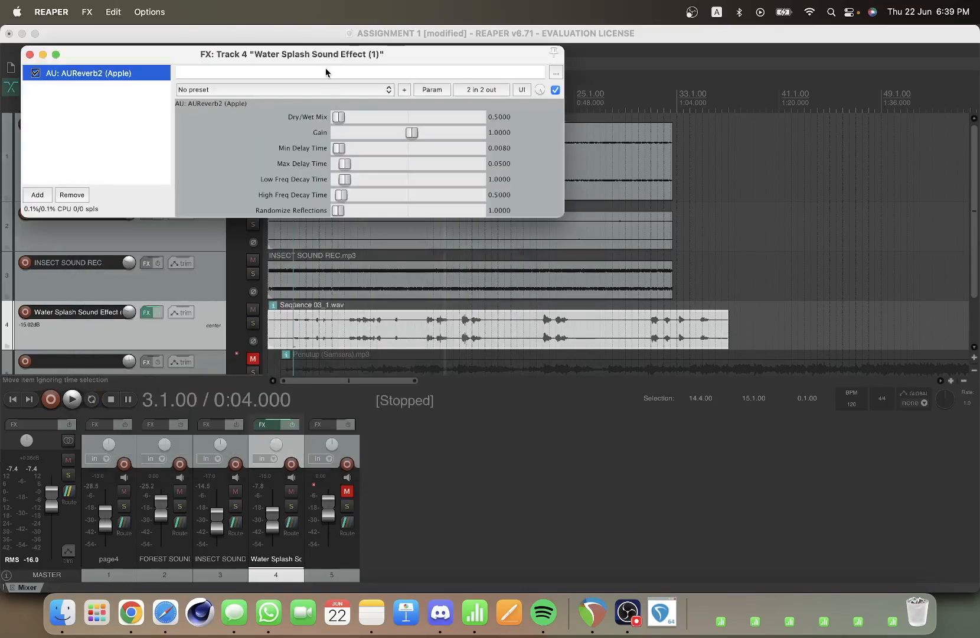
Solo the Water Splash Sound Effect track and play it briefly from measure 3 with the AUReverb2 settings in view.
{"action": "left_click_drag", "start_coordinate": [325, 54], "coordinate": [624, 190]}
{"action": "left_click_drag", "start_coordinate": [479, 190], "coordinate": [556, 194]}
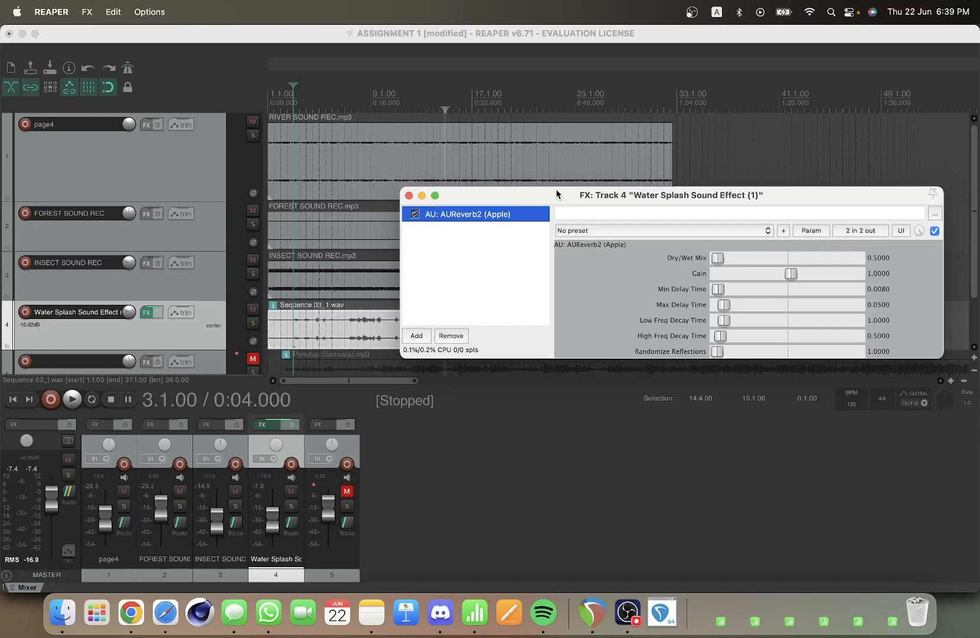
{"action": "key", "text": "space"}
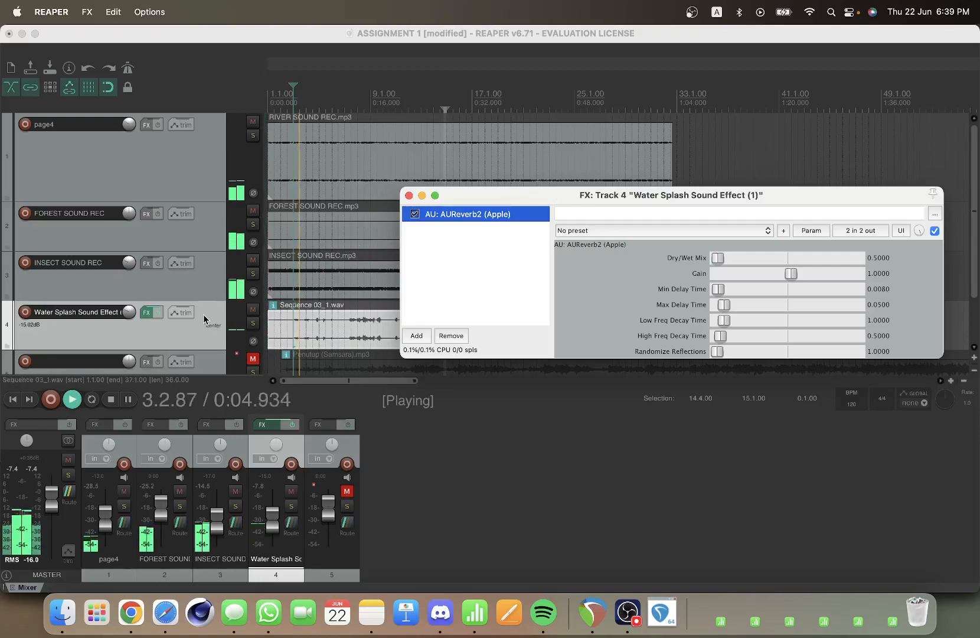
{"action": "key", "text": "space"}
{"action": "left_click", "coordinate": [252, 323]}
{"action": "key", "text": "space"}
{"action": "key", "text": "space"}
Set AUReverb2's Dry/Wet Mix to 31.8 and Gain to 0, replaying the soloed water splash.
{"action": "left_click_drag", "start_coordinate": [718, 258], "coordinate": [813, 276]}
{"action": "key", "text": "space"}
{"action": "key", "text": "space"}
{"action": "double_click", "coordinate": [803, 275]}
{"action": "key", "text": "space"}
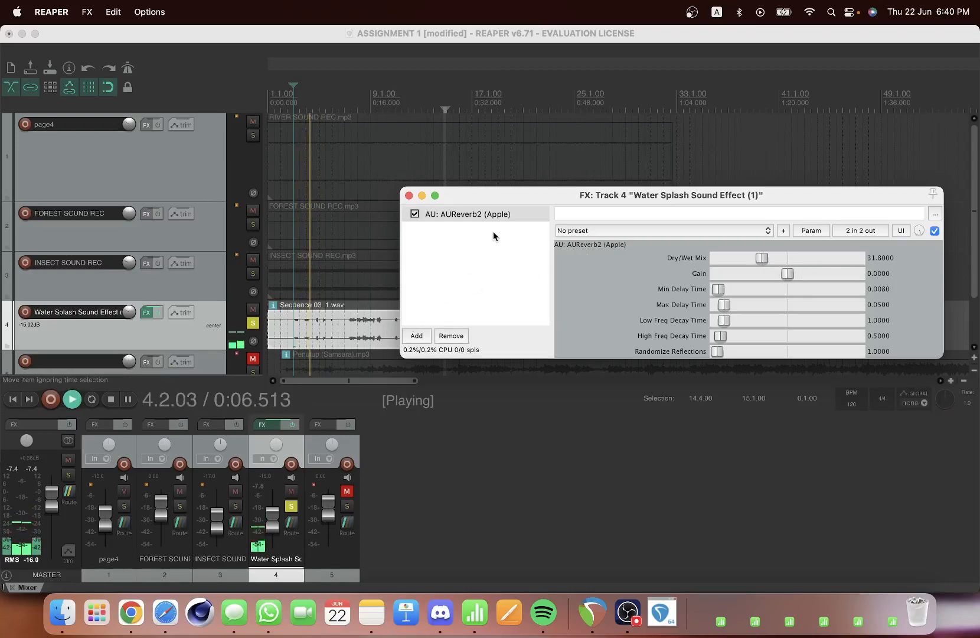
Compare the soloed water splash with AUReverb2 bypassed and re-enabled, play it from measure 7.3, and close the effects window.
{"action": "left_click", "coordinate": [415, 214]}
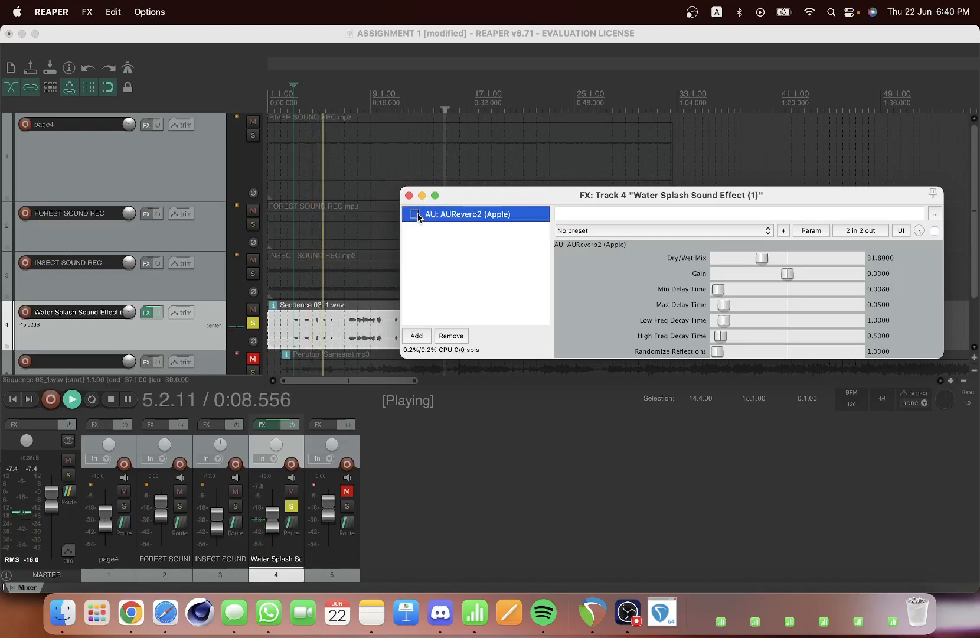
{"action": "left_click", "coordinate": [415, 213]}
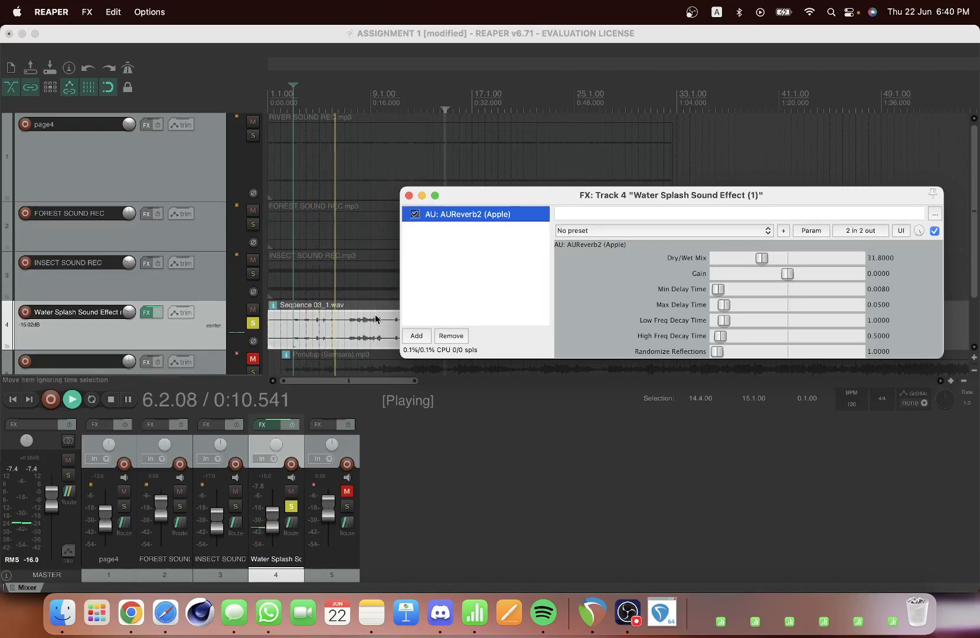
{"action": "left_click", "coordinate": [350, 331]}
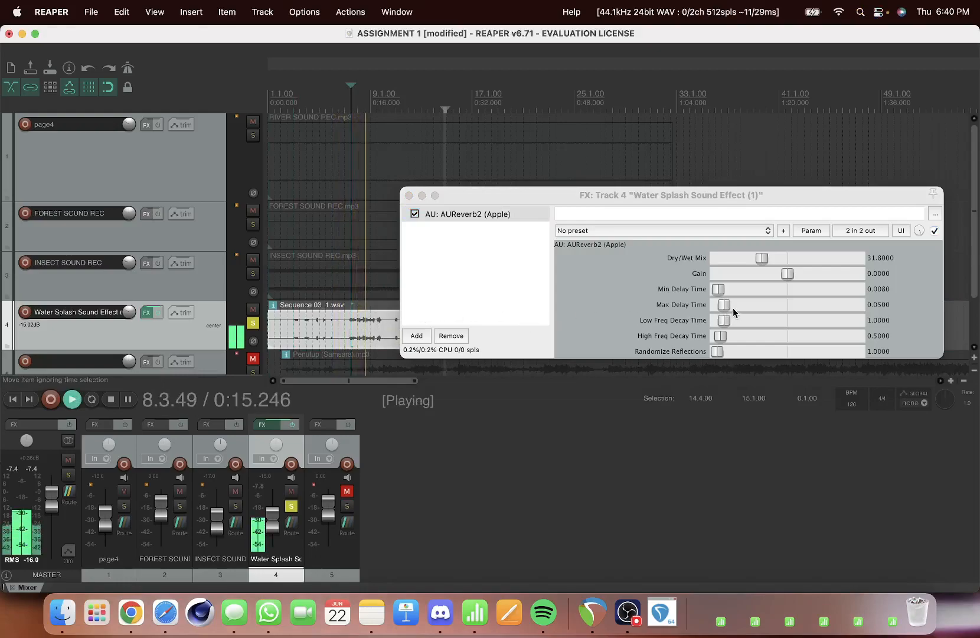
{"action": "key", "text": "space"}
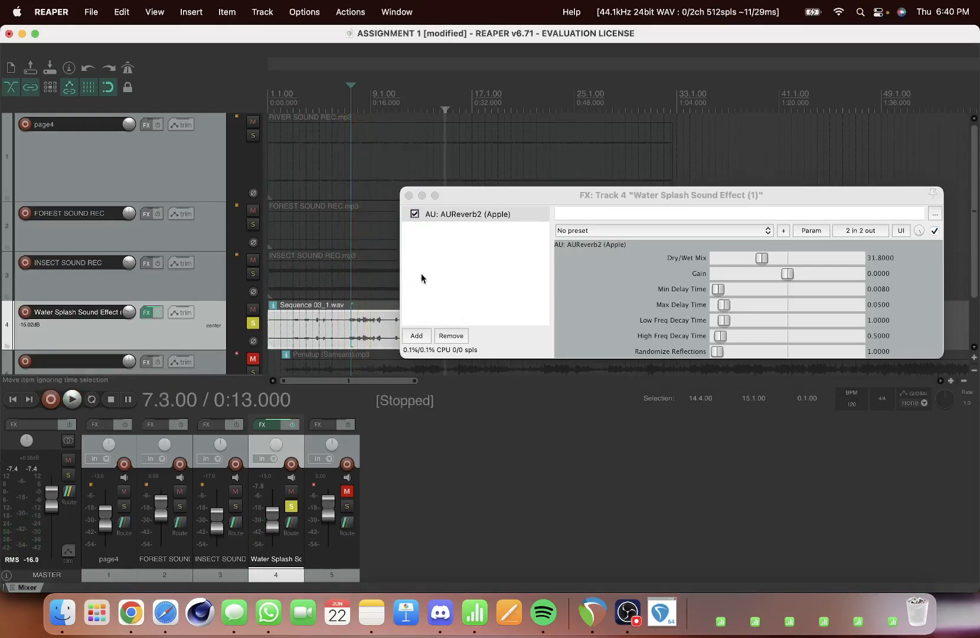
{"action": "left_click", "coordinate": [409, 196]}
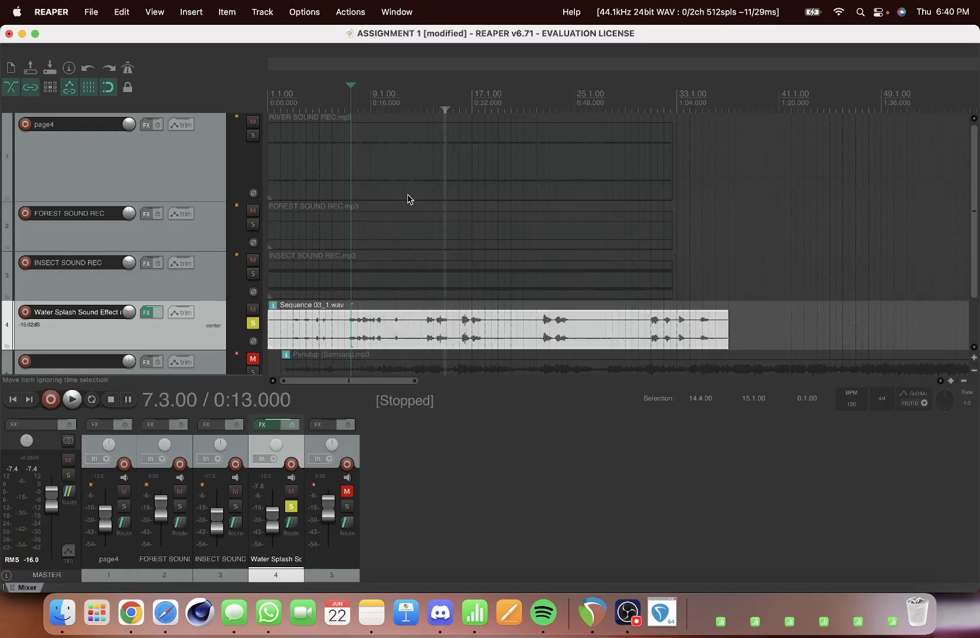
Unsolo the Water Splash Sound Effect track and raise its volume to about -10.4 dB while playing the mix from measure 3.
{"action": "left_click", "coordinate": [252, 325]}
{"action": "left_click", "coordinate": [293, 335]}
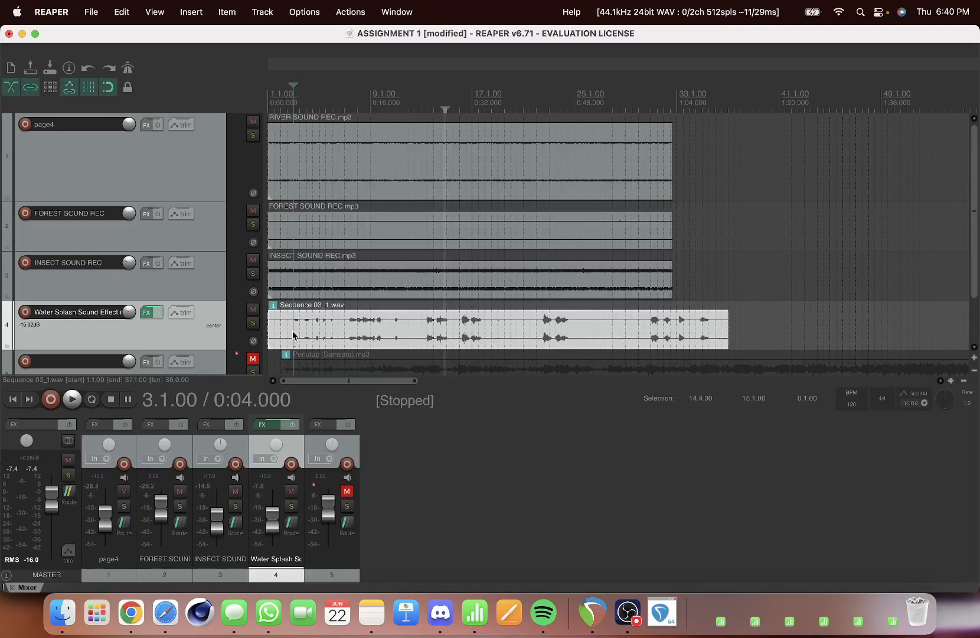
{"action": "left_click_drag", "start_coordinate": [275, 527], "coordinate": [275, 521]}
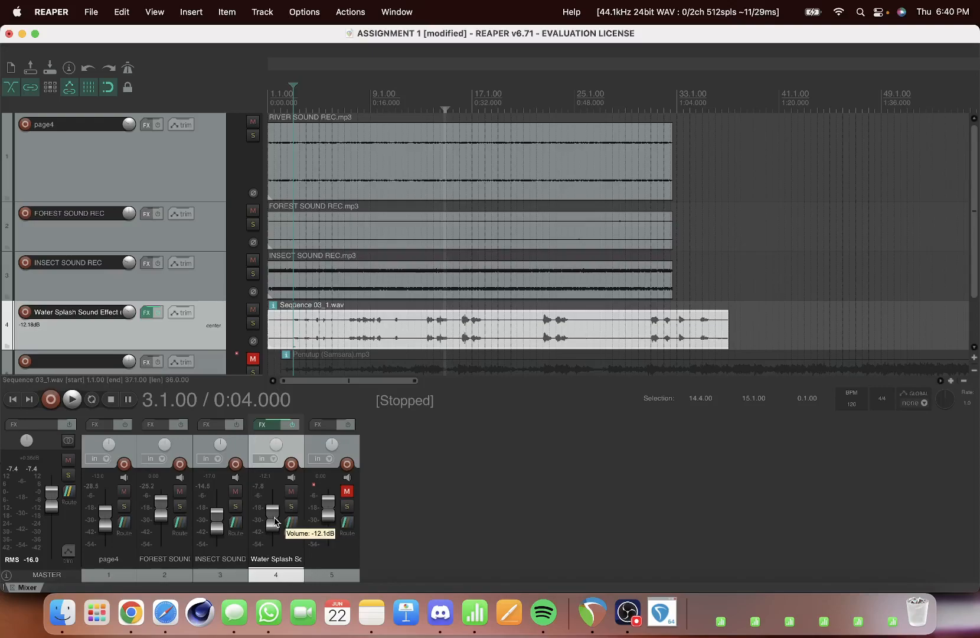
{"action": "key", "text": "space"}
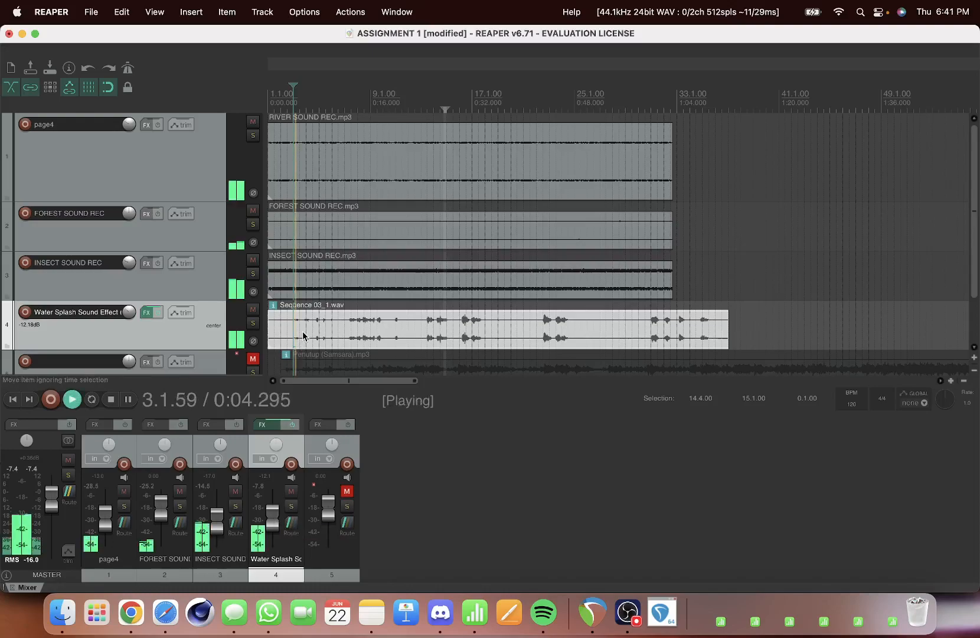
{"action": "left_click_drag", "start_coordinate": [264, 535], "coordinate": [274, 518]}
{"action": "key", "text": "space"}
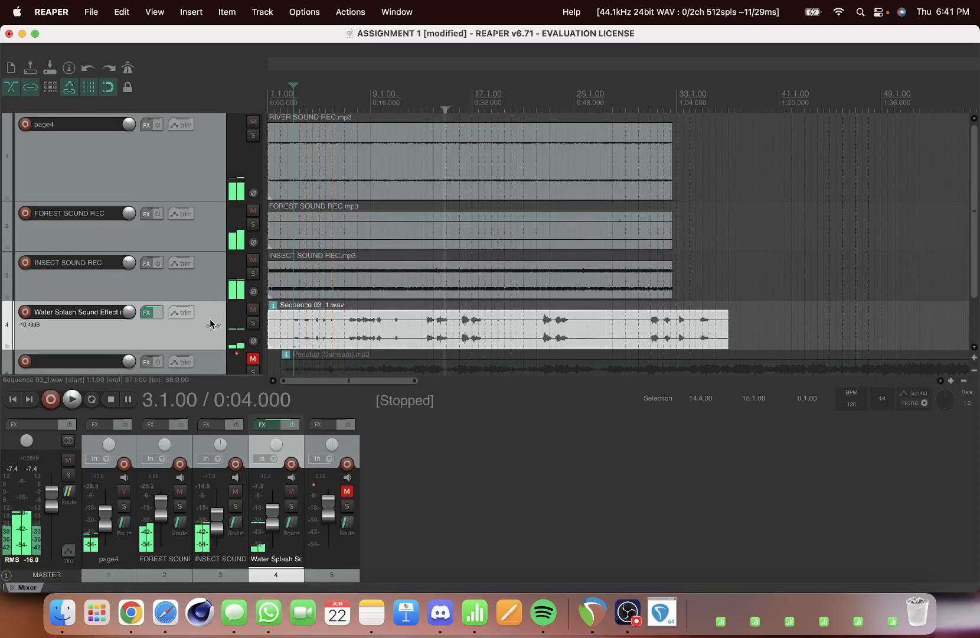
Search the effects for "eq" and add AUGraphicEQ (Apple) to the Water Splash Sound Effect track.
{"action": "left_click", "coordinate": [181, 313]}
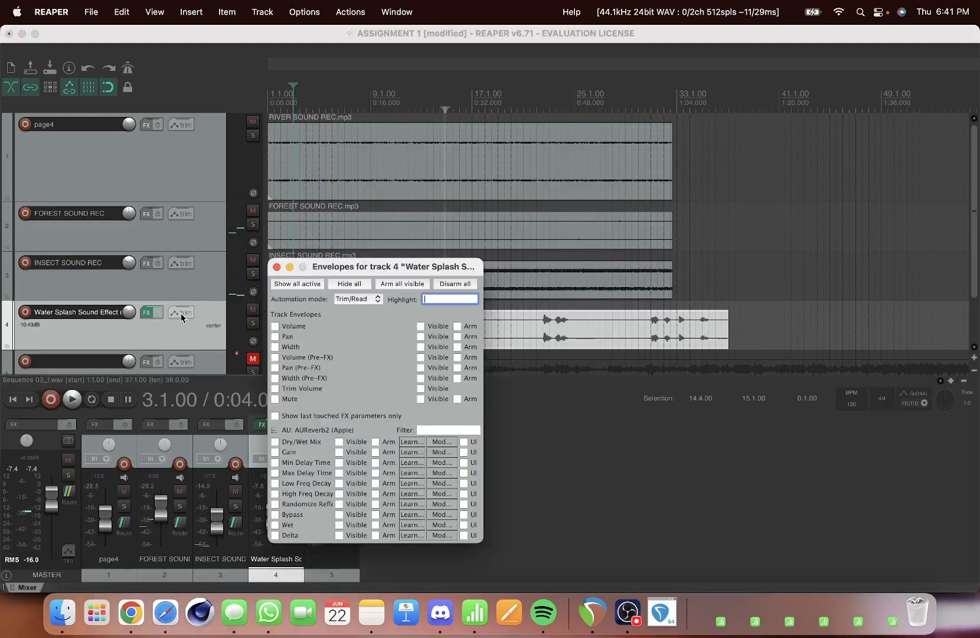
{"action": "left_click", "coordinate": [145, 314]}
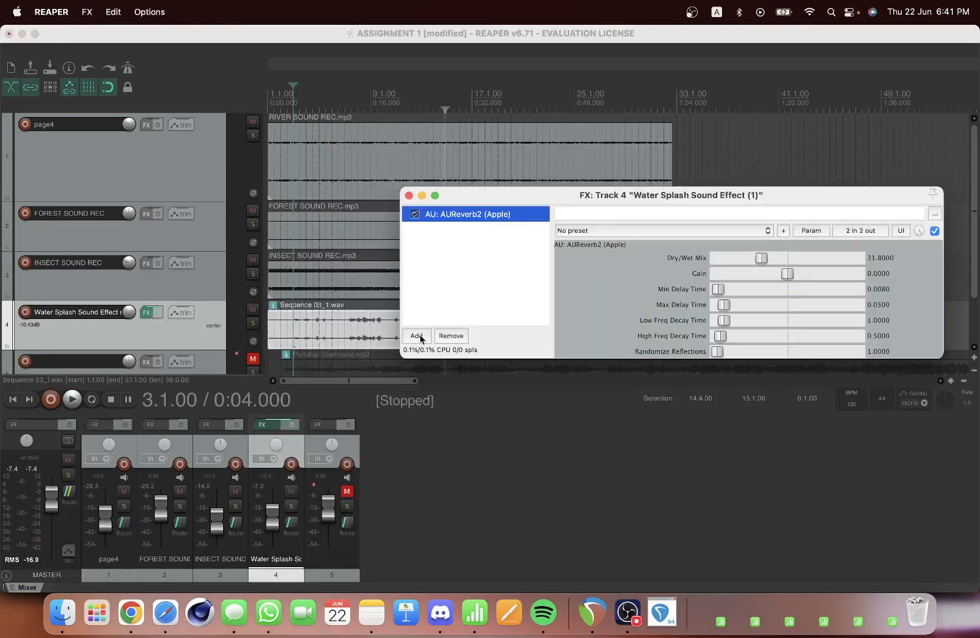
{"action": "left_click", "coordinate": [417, 335]}
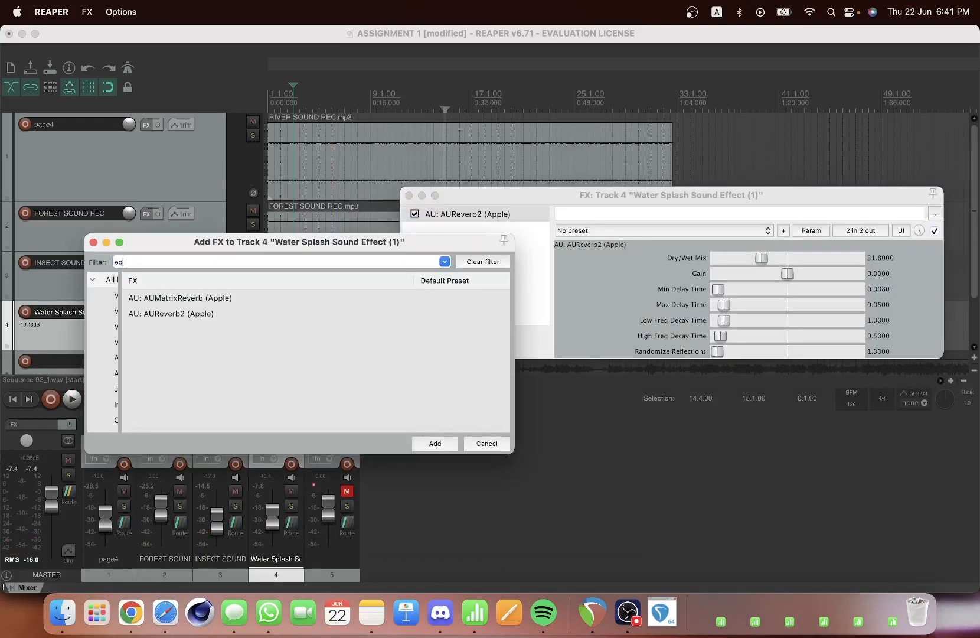
{"action": "double_click", "coordinate": [203, 299]}
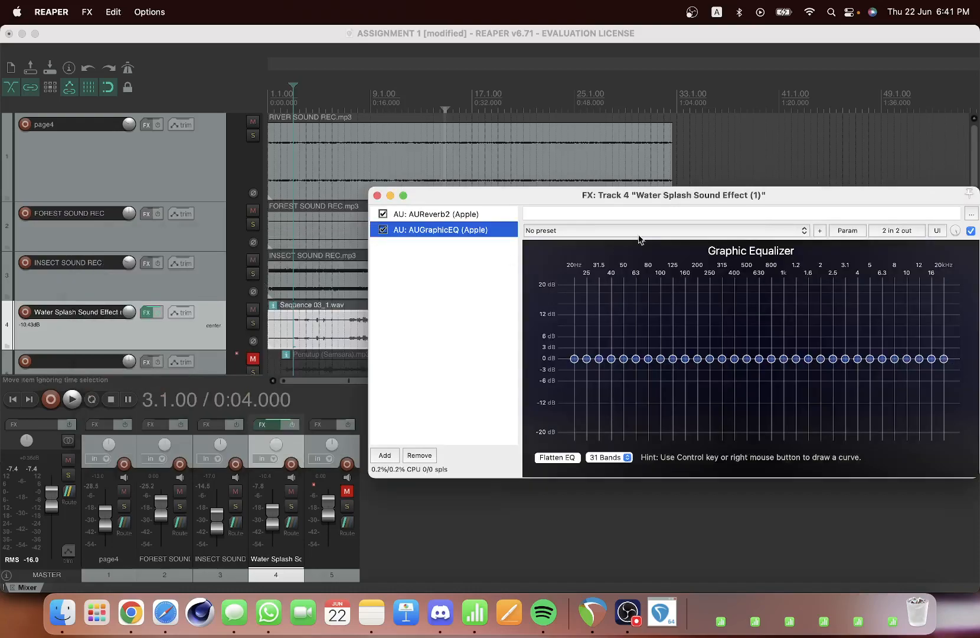
{"action": "left_click_drag", "start_coordinate": [689, 196], "coordinate": [639, 193]}
Lower the graphic equalizer's 8 kHz to 20 kHz bands during playback, with the 10 kHz band at about -7 dB.
{"action": "key", "text": "space"}
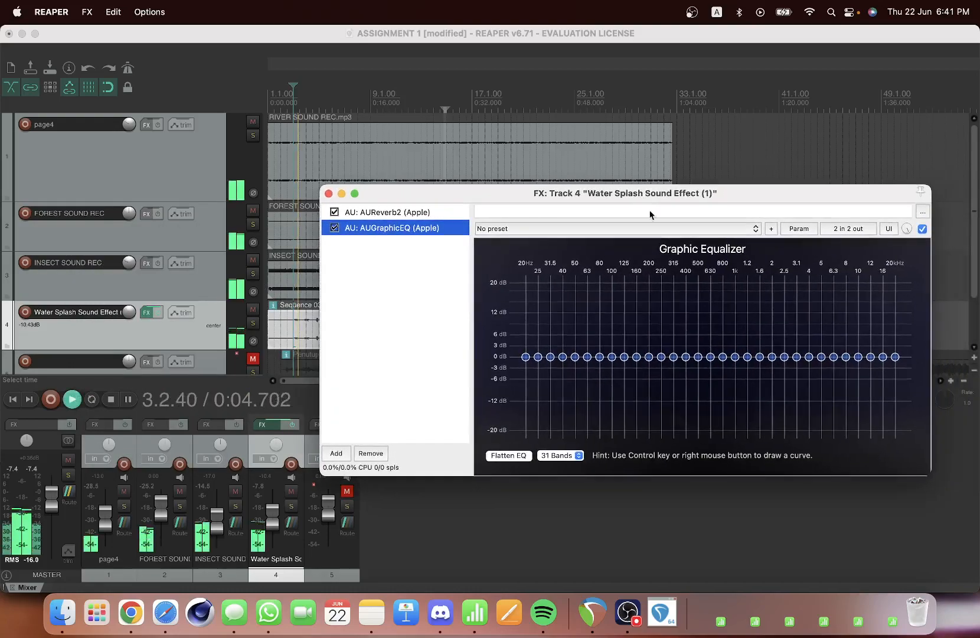
{"action": "left_click", "coordinate": [868, 379]}
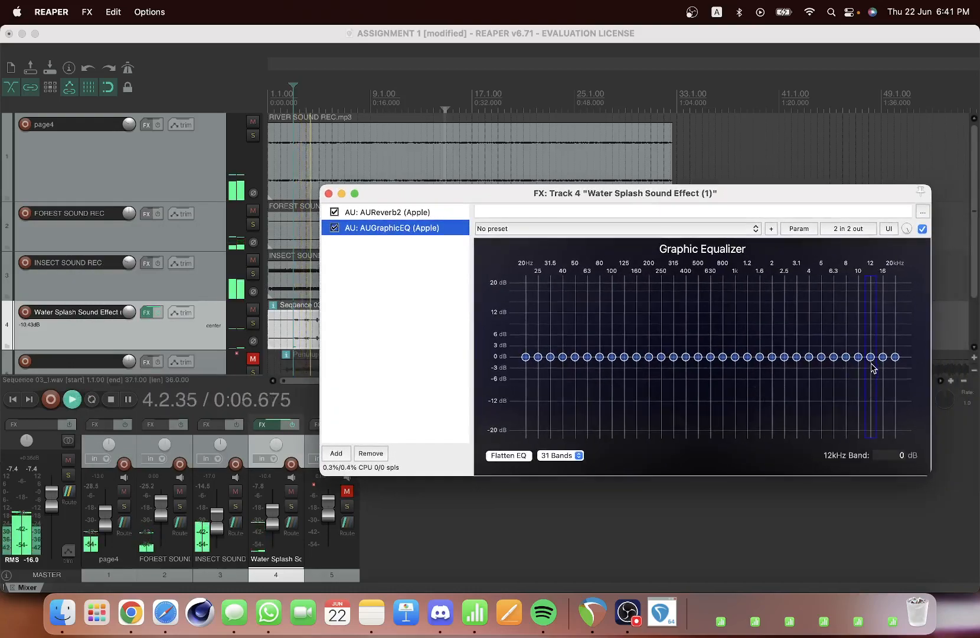
{"action": "left_click_drag", "start_coordinate": [873, 367], "coordinate": [873, 418]}
{"action": "left_click_drag", "start_coordinate": [871, 357], "coordinate": [883, 404]}
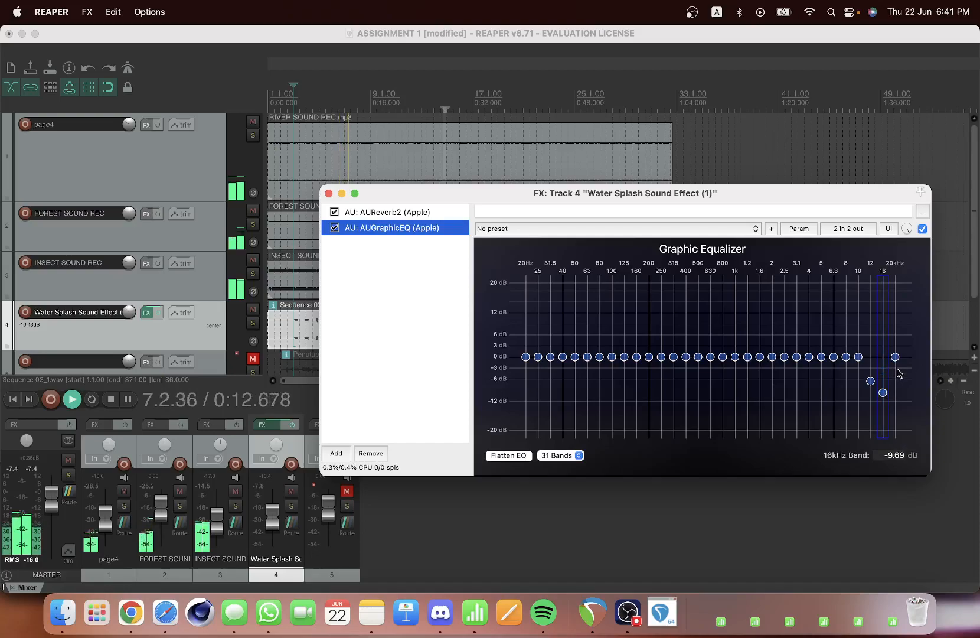
{"action": "mouse_move", "coordinate": [895, 357]}
{"action": "left_mouse_down"}
{"action": "mouse_move", "coordinate": [897, 375]}
{"action": "mouse_move", "coordinate": [898, 353]}
{"action": "left_mouse_up"}
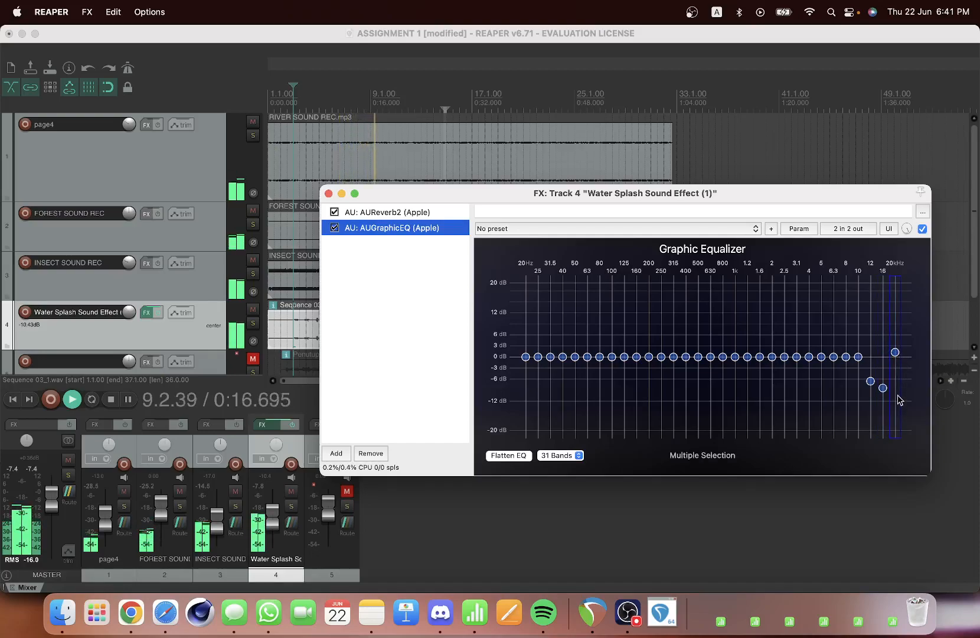
{"action": "left_click_drag", "start_coordinate": [896, 353], "coordinate": [898, 399]}
{"action": "left_click_drag", "start_coordinate": [846, 357], "coordinate": [862, 388]}
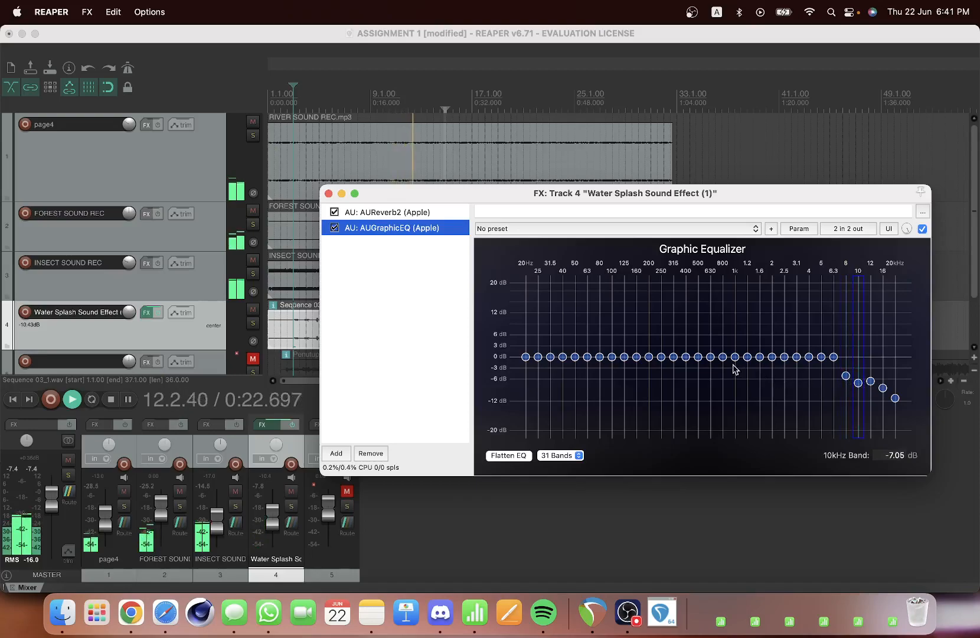
Lower the 1 kHz to 1.6 kHz equalizer bands slightly, with 1 kHz at about -2.4 dB, and close the effects window.
{"action": "left_click_drag", "start_coordinate": [734, 365], "coordinate": [764, 371]}
{"action": "left_click", "coordinate": [765, 379]}
{"action": "left_click", "coordinate": [771, 373]}
{"action": "left_click", "coordinate": [735, 373]}
{"action": "left_click", "coordinate": [765, 378]}
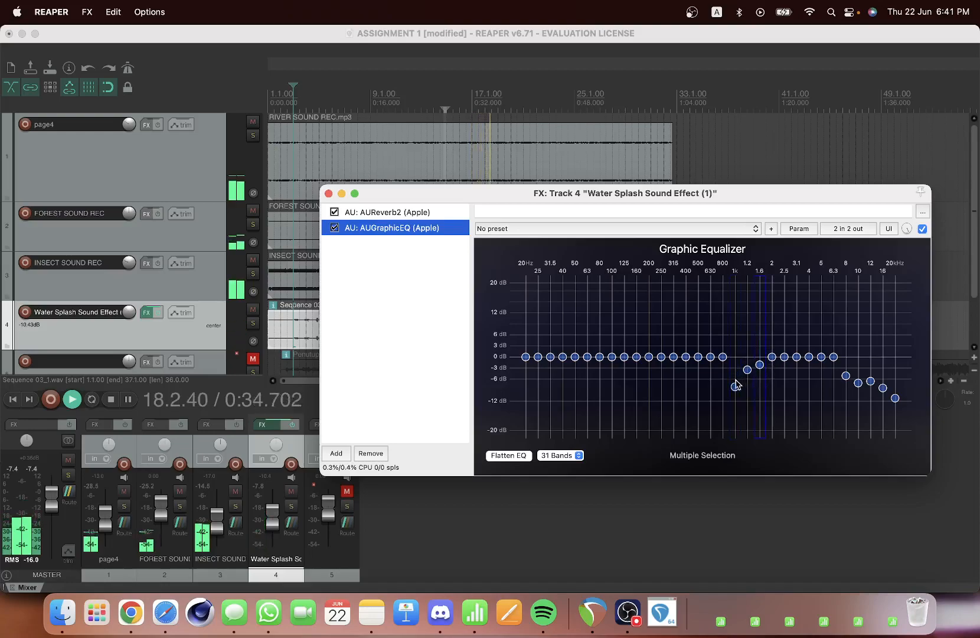
{"action": "left_click_drag", "start_coordinate": [735, 386], "coordinate": [735, 365]}
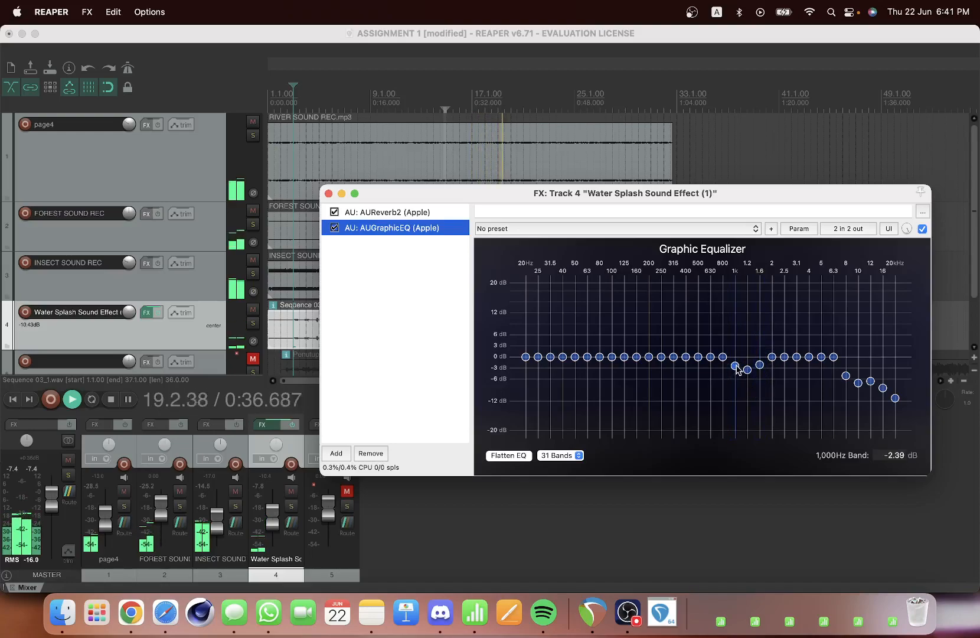
{"action": "left_click", "coordinate": [328, 193]}
Stop playback, split Sequence 03_1.wav at measure 22, and move the second piece earlier so it slightly overlaps the first.
{"action": "left_click", "coordinate": [529, 337]}
{"action": "key", "text": "space"}
{"action": "left_click", "coordinate": [536, 333]}
{"action": "left_click", "coordinate": [530, 332]}
{"action": "left_click", "coordinate": [574, 328]}
{"action": "left_click", "coordinate": [530, 324]}
{"action": "left_click", "coordinate": [537, 325]}
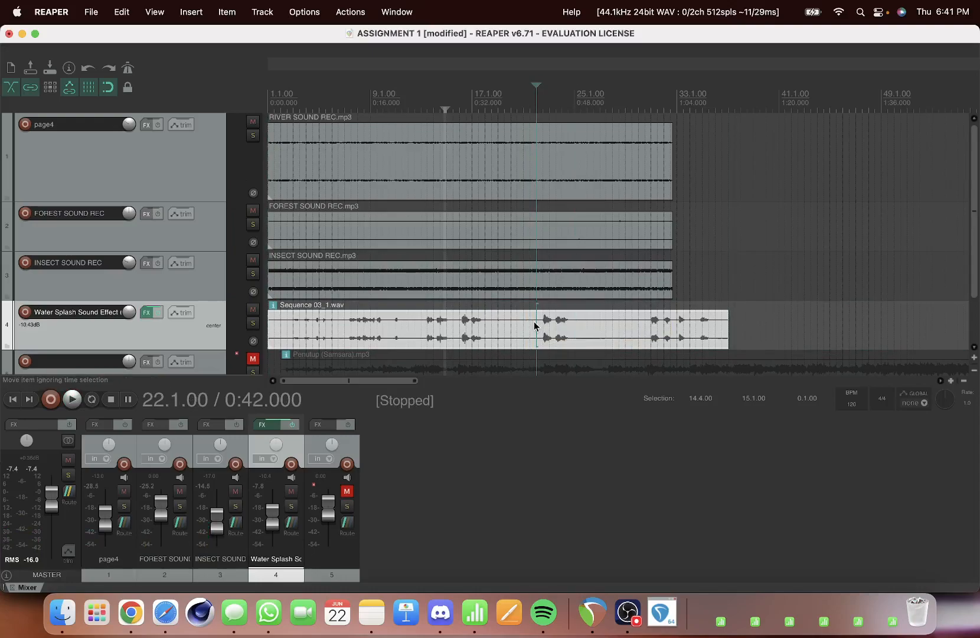
{"action": "key", "text": "s"}
{"action": "left_click_drag", "start_coordinate": [532, 325], "coordinate": [558, 339]}
Trim the end of the second Sequence 03_1.wav piece to match the other clips' ends and play the mix from measure 27.
{"action": "left_click", "coordinate": [516, 330]}
{"action": "left_click", "coordinate": [511, 330]}
{"action": "left_click_drag", "start_coordinate": [681, 329], "coordinate": [672, 330]}
{"action": "left_click", "coordinate": [606, 331]}
{"action": "key", "text": "space"}
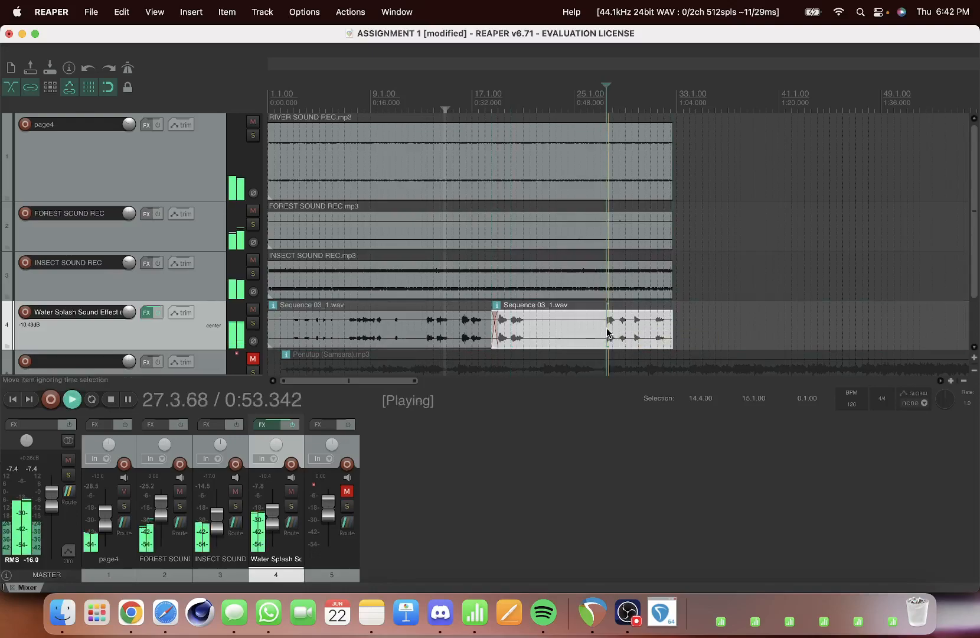
{"action": "scroll", "coordinate": [606, 328], "scroll_direction": "down", "scroll_amount": 2}
{"action": "scroll", "coordinate": [913, 308], "scroll_direction": "down", "scroll_amount": 2}
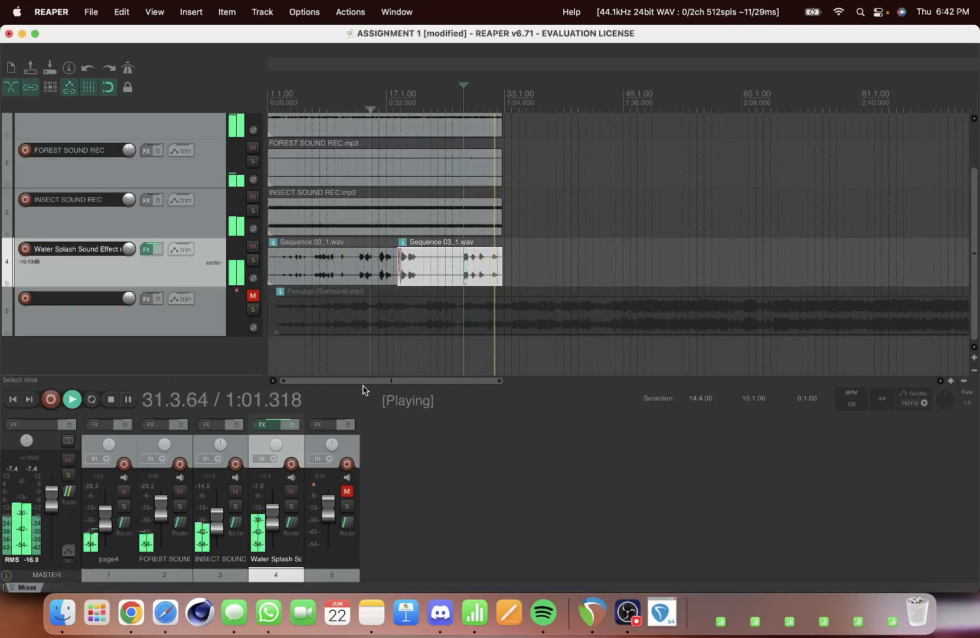
{"action": "key", "text": "space"}
Unmute the music track and move the Penutup (Samsara).mp3 clip to start at measure 5.
{"action": "left_click", "coordinate": [326, 354]}
{"action": "left_click", "coordinate": [324, 325]}
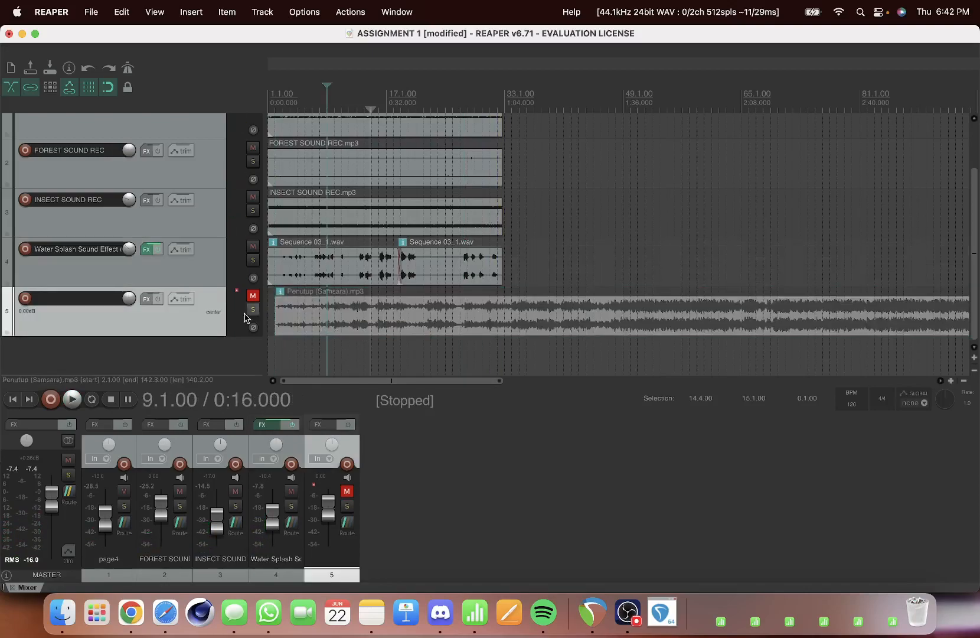
{"action": "left_click", "coordinate": [252, 296]}
{"action": "left_click_drag", "start_coordinate": [299, 308], "coordinate": [321, 303]}
{"action": "scroll", "coordinate": [322, 303], "scroll_direction": "up", "scroll_amount": 10}
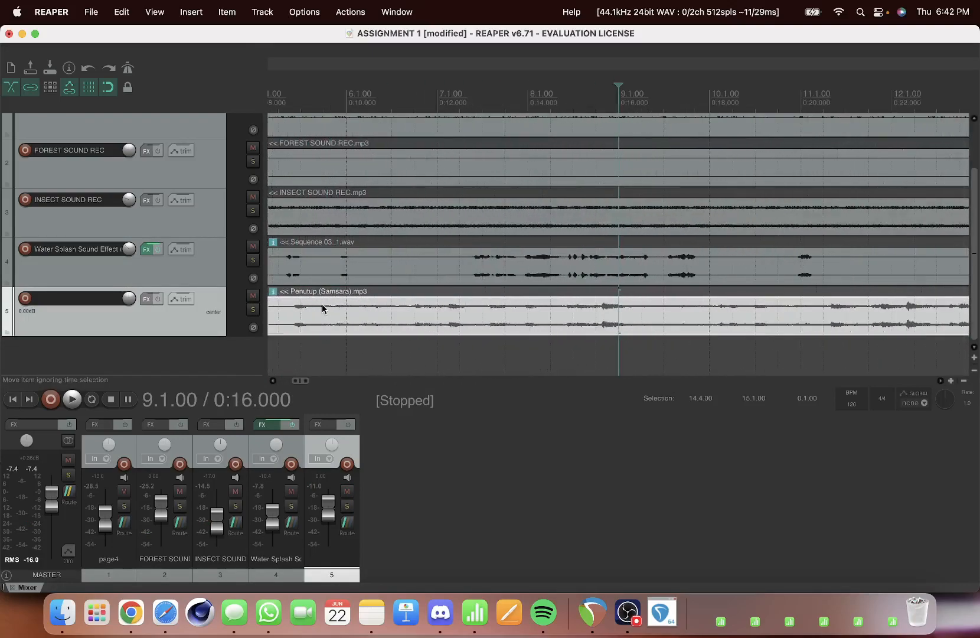
Lower the music track's volume to about -25.5 dB while playing the mix from around measure 5.
{"action": "left_click", "coordinate": [283, 310]}
{"action": "key", "text": "space"}
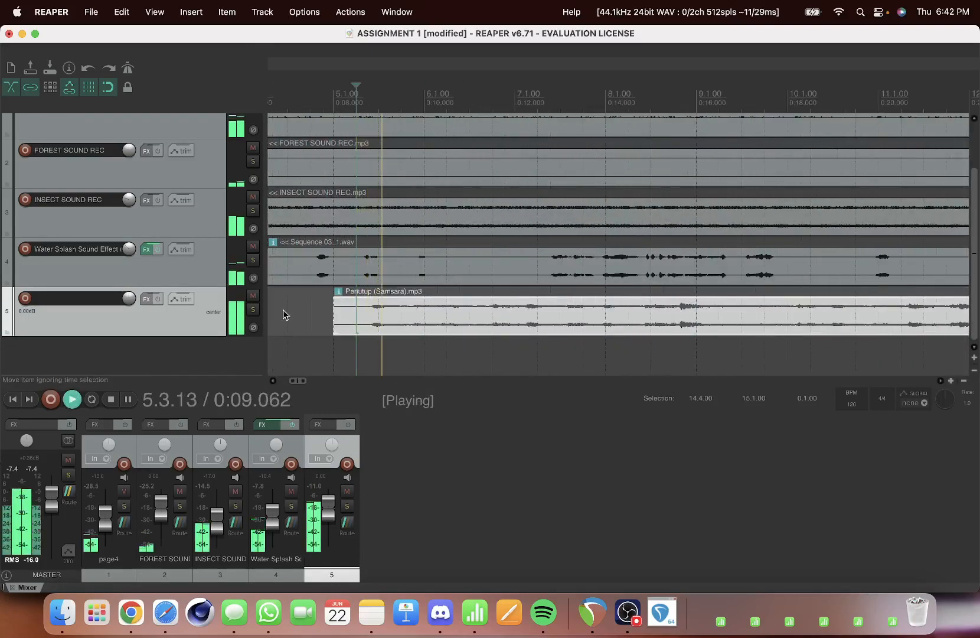
{"action": "key", "text": "space"}
{"action": "mouse_move", "coordinate": [329, 507]}
{"action": "left_mouse_down"}
{"action": "mouse_move", "coordinate": [332, 540]}
{"action": "mouse_move", "coordinate": [333, 529]}
{"action": "left_mouse_up"}
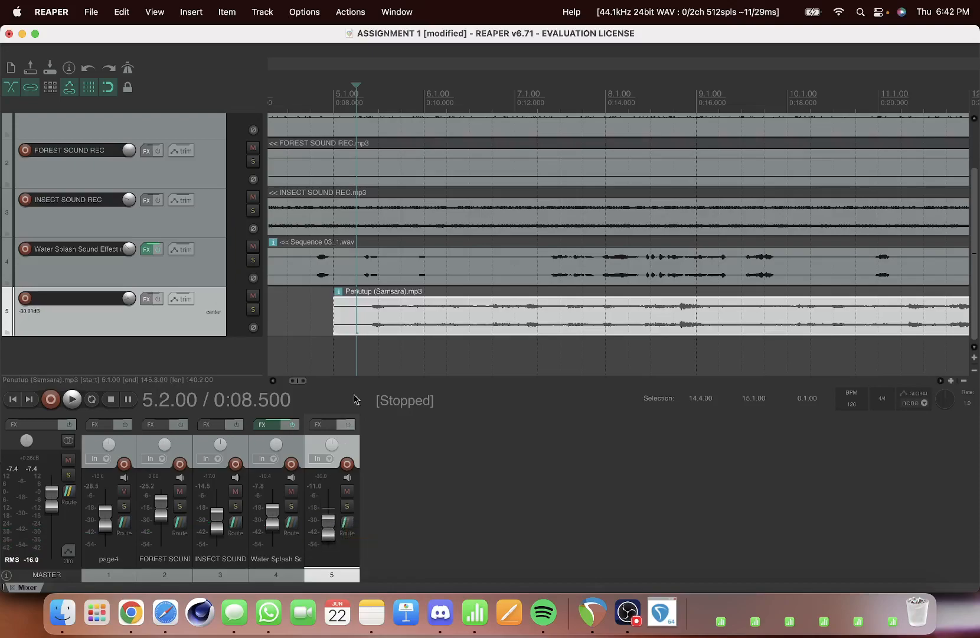
{"action": "left_click", "coordinate": [334, 311]}
{"action": "key", "text": "space"}
{"action": "scroll", "coordinate": [335, 311], "scroll_direction": "down", "scroll_amount": 3}
{"action": "scroll", "coordinate": [335, 311], "scroll_direction": "down", "scroll_amount": 3}
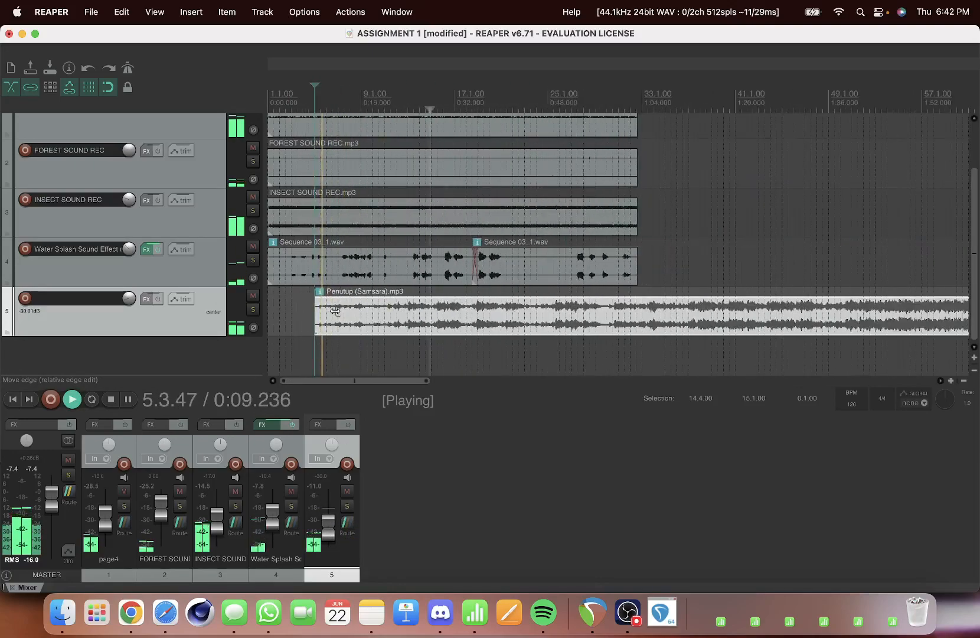
{"action": "left_click_drag", "start_coordinate": [332, 531], "coordinate": [332, 531]}
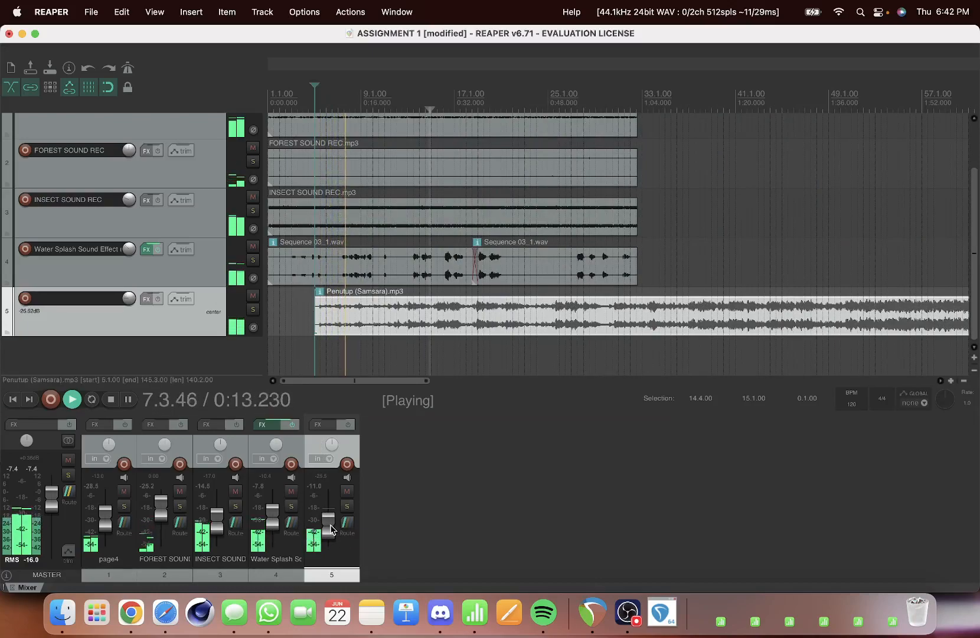
Stop playback and move the Penutup (Samsara).mp3 clip to start shortly before measure 10.
{"action": "scroll", "coordinate": [422, 338], "scroll_direction": "down", "scroll_amount": 8}
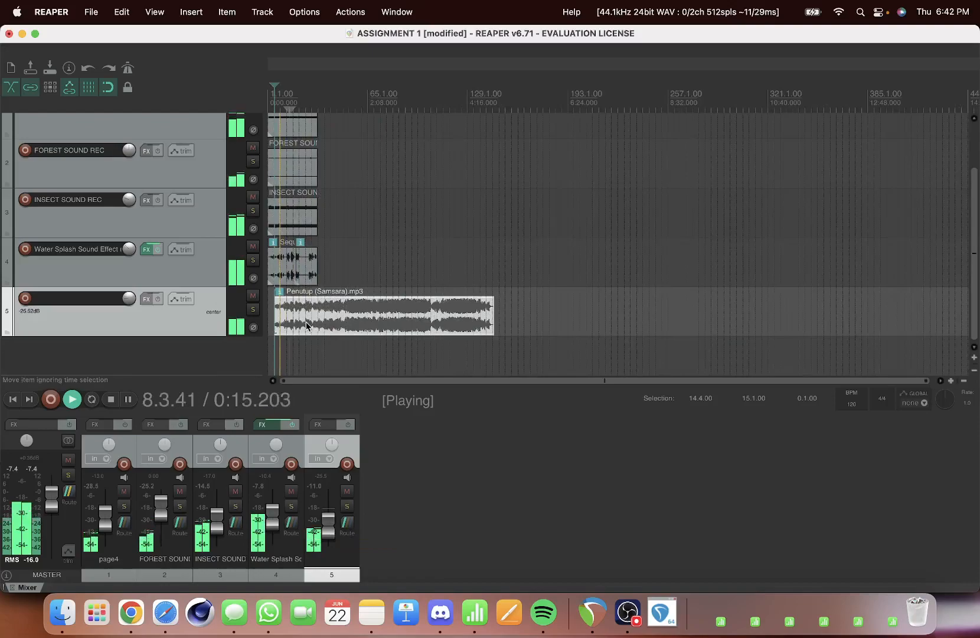
{"action": "scroll", "coordinate": [271, 318], "scroll_direction": "up", "scroll_amount": 10}
{"action": "scroll", "coordinate": [270, 319], "scroll_direction": "down", "scroll_amount": 2}
{"action": "left_click", "coordinate": [342, 305]}
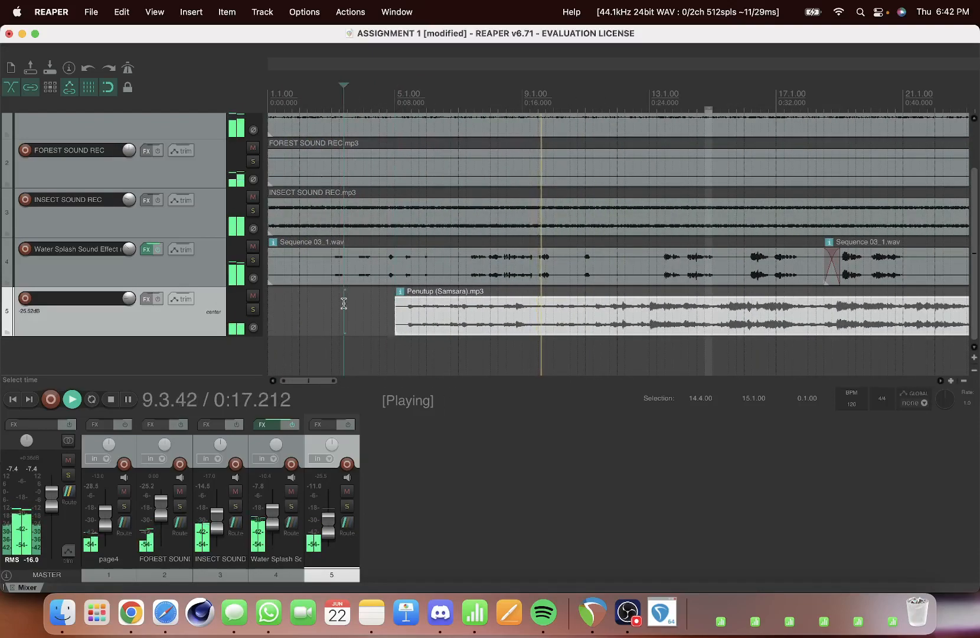
{"action": "key", "text": "space"}
{"action": "left_click_drag", "start_coordinate": [520, 323], "coordinate": [668, 329]}
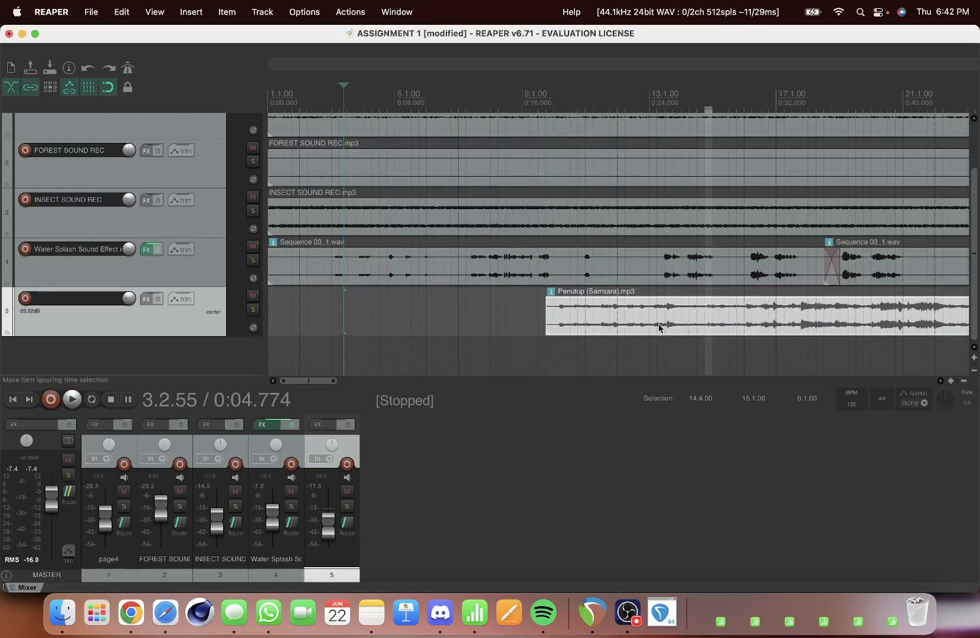
Play the mix from measure 9 and raise the music track's volume to about -17.1 dB.
{"action": "left_click", "coordinate": [530, 305]}
{"action": "key", "text": "space"}
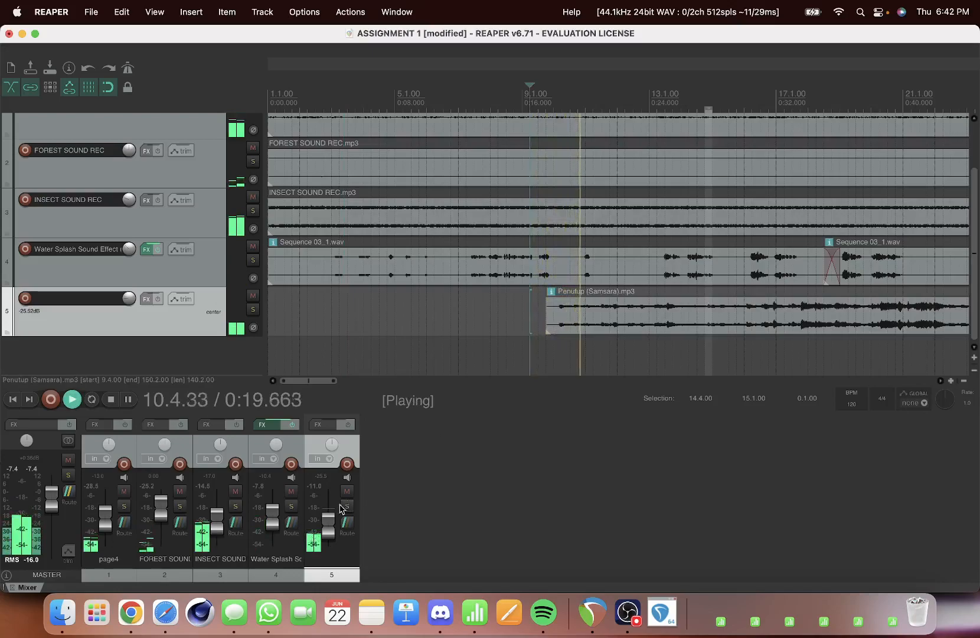
{"action": "left_click_drag", "start_coordinate": [330, 520], "coordinate": [330, 514]}
{"action": "left_click", "coordinate": [458, 325]}
Split the Penutup (Samsara).mp3 clip at measure 33 and delete the remainder after the split.
{"action": "scroll", "coordinate": [466, 321], "scroll_direction": "down", "scroll_amount": 5}
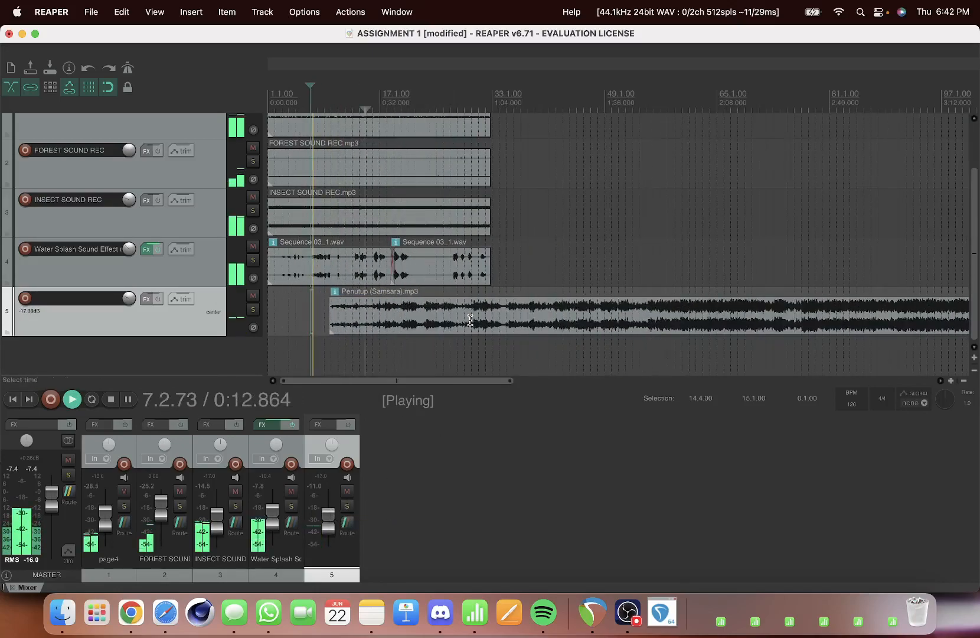
{"action": "left_click", "coordinate": [491, 318]}
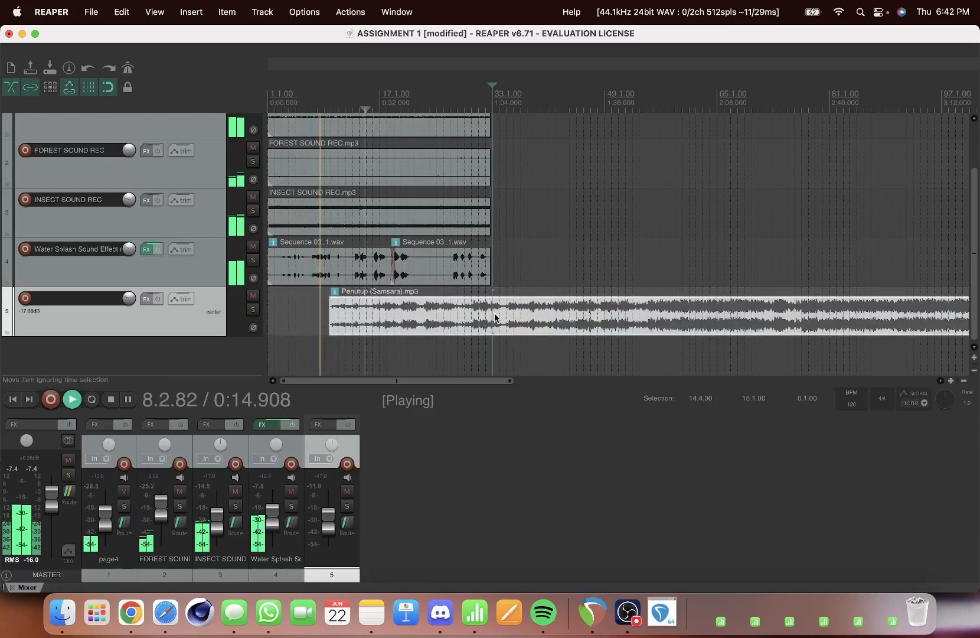
{"action": "key", "text": "s"}
{"action": "left_click", "coordinate": [514, 313]}
{"action": "key", "text": "Delete"}
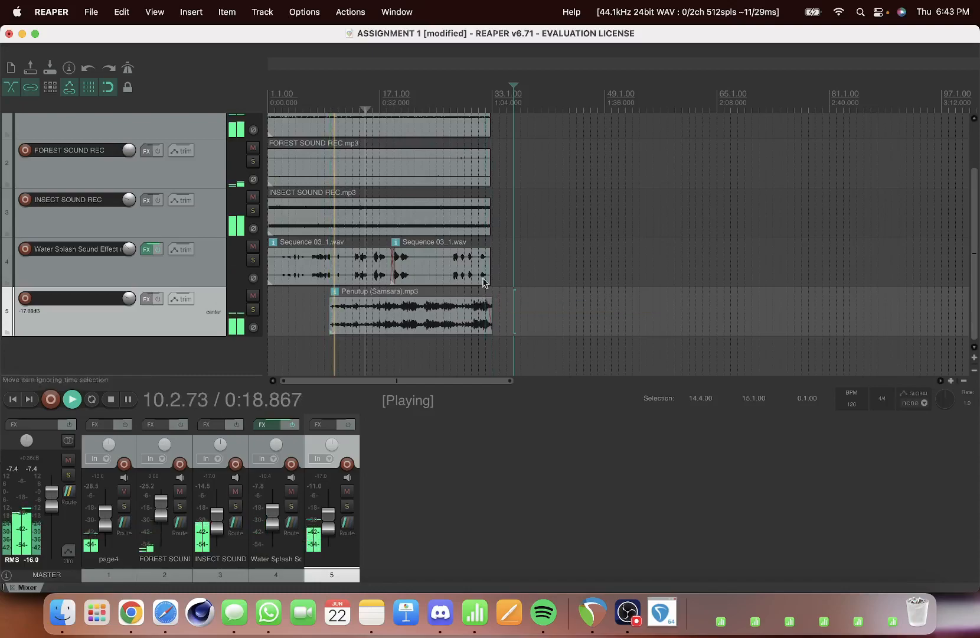
Add short fade-outs at the ends of the second Sequence 03_1.wav piece and the insect, forest and river clips.
{"action": "left_click", "coordinate": [485, 254]}
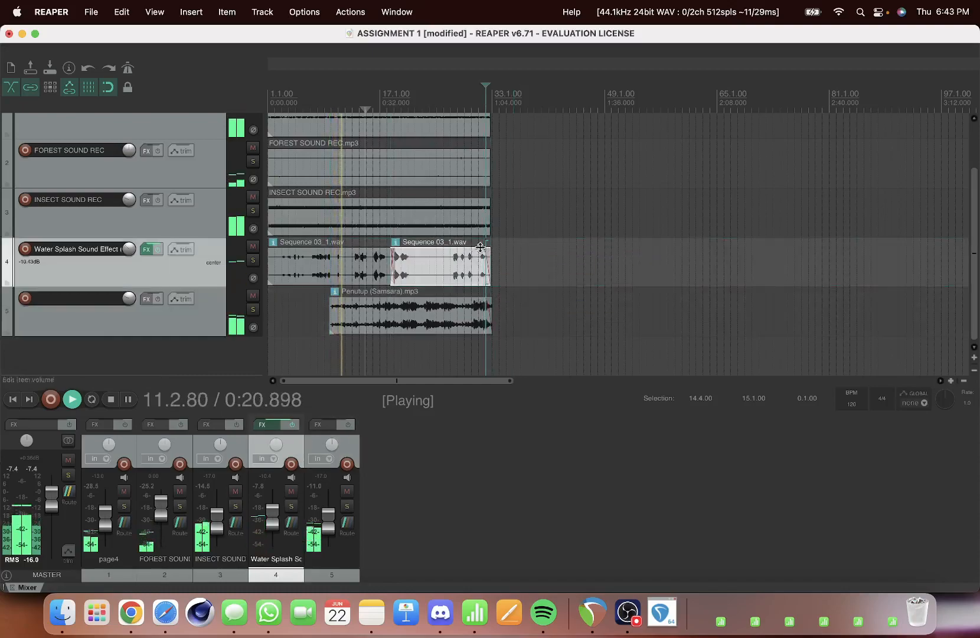
{"action": "left_click", "coordinate": [479, 214]}
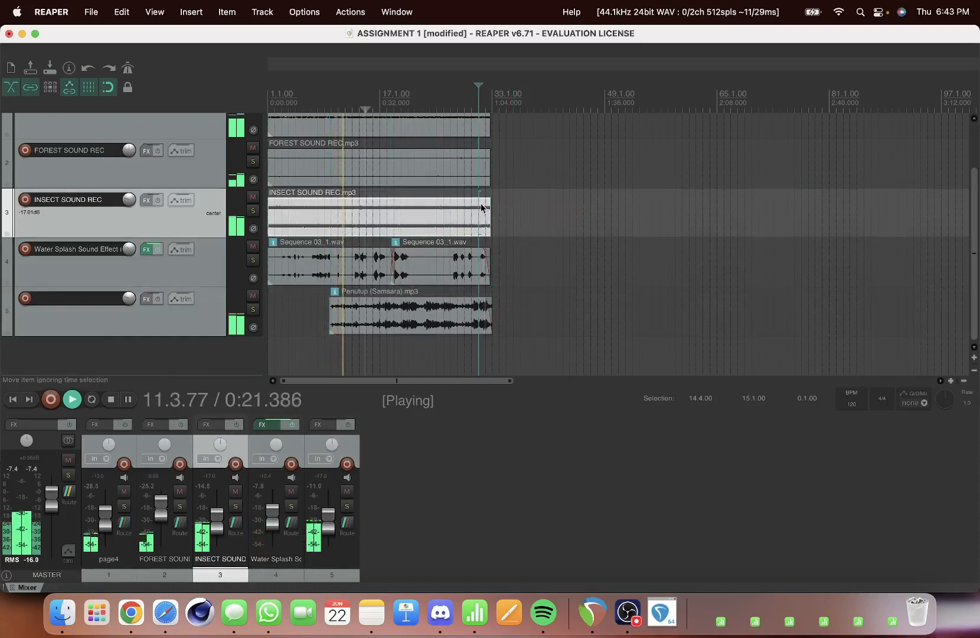
{"action": "left_click", "coordinate": [484, 173]}
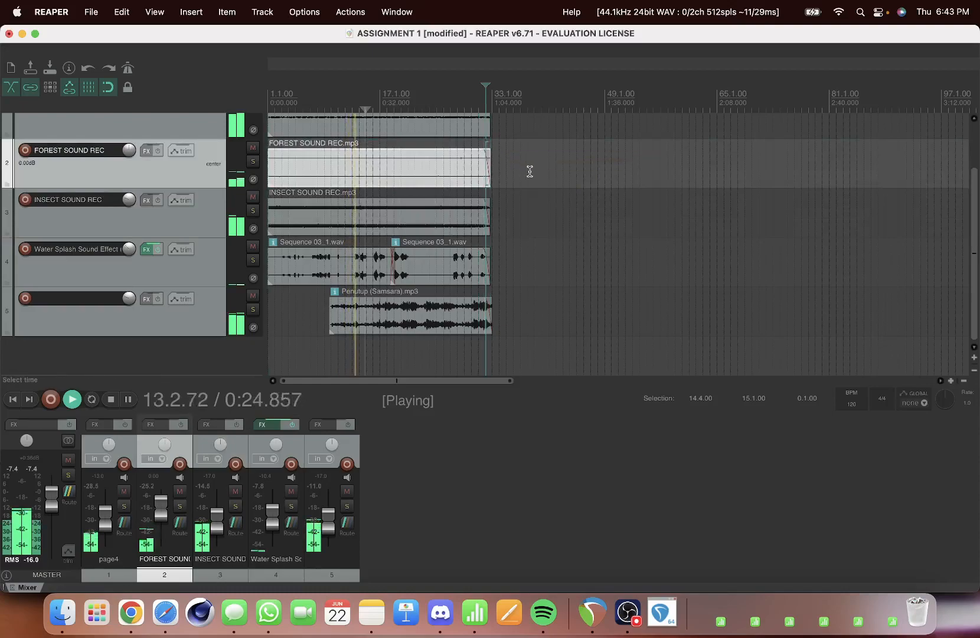
{"action": "scroll", "coordinate": [527, 169], "scroll_direction": "up", "scroll_amount": 2}
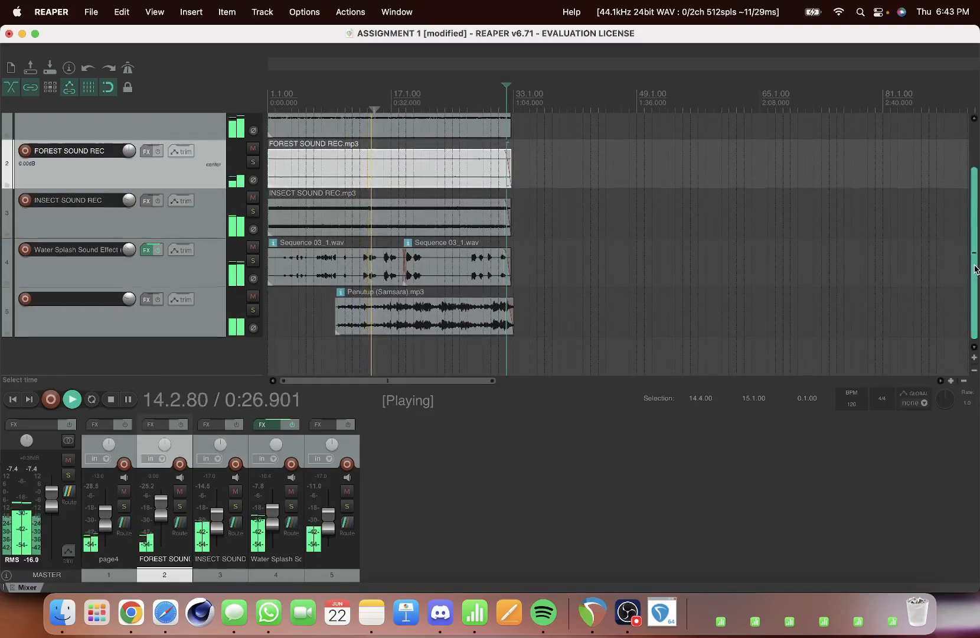
{"action": "scroll", "coordinate": [827, 212], "scroll_direction": "up", "scroll_amount": 2}
{"action": "scroll", "coordinate": [925, 189], "scroll_direction": "up", "scroll_amount": 1}
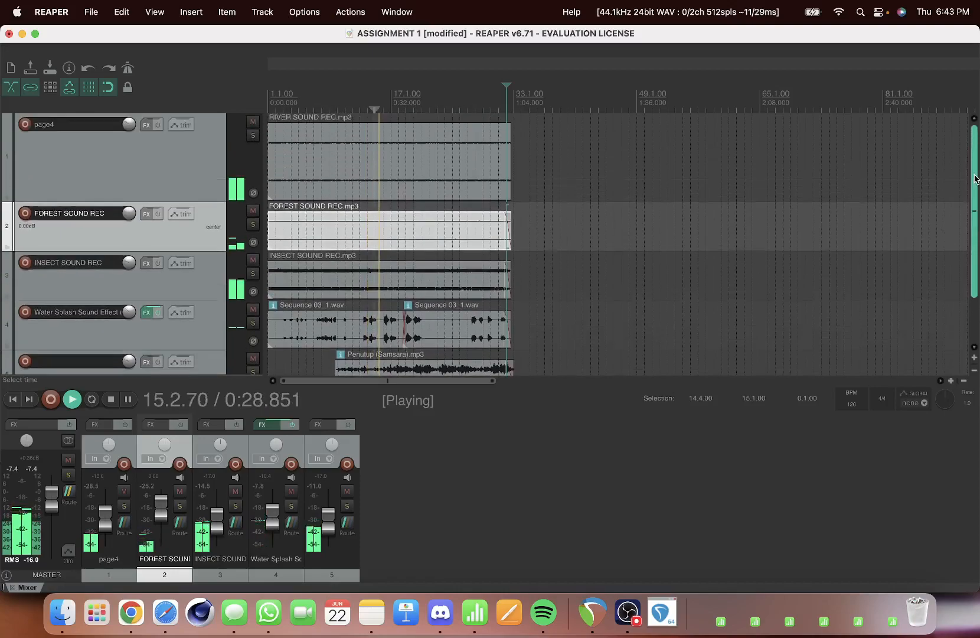
{"action": "left_click", "coordinate": [501, 135]}
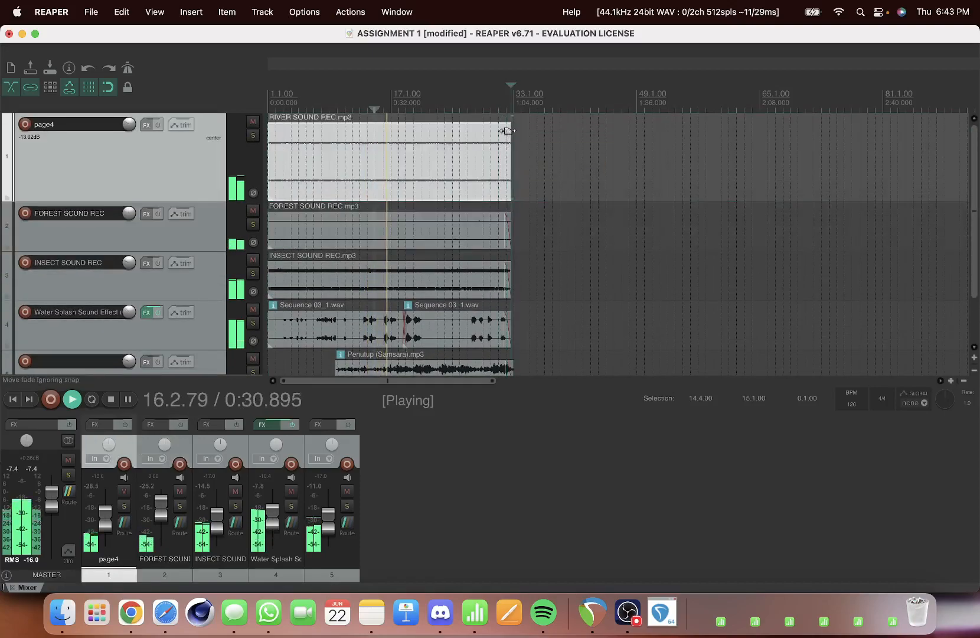
{"action": "left_click_drag", "start_coordinate": [509, 126], "coordinate": [502, 126]}
{"action": "left_click", "coordinate": [540, 232]}
Play the mix from just before measure 5 and raise the computer's output volume.
{"action": "scroll", "coordinate": [540, 232], "scroll_direction": "down", "scroll_amount": 3}
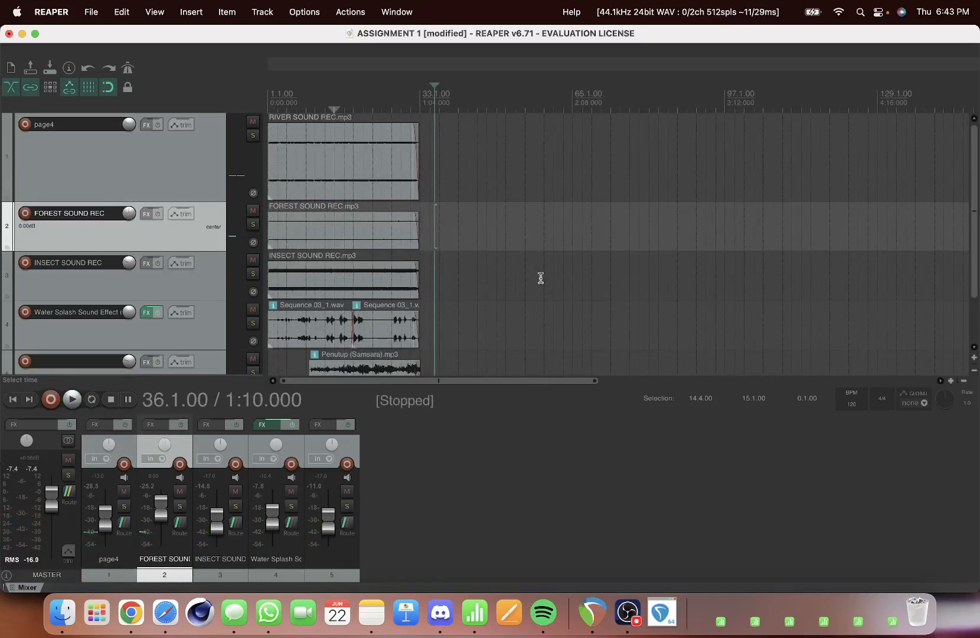
{"action": "scroll", "coordinate": [783, 371], "scroll_direction": "down", "scroll_amount": 3}
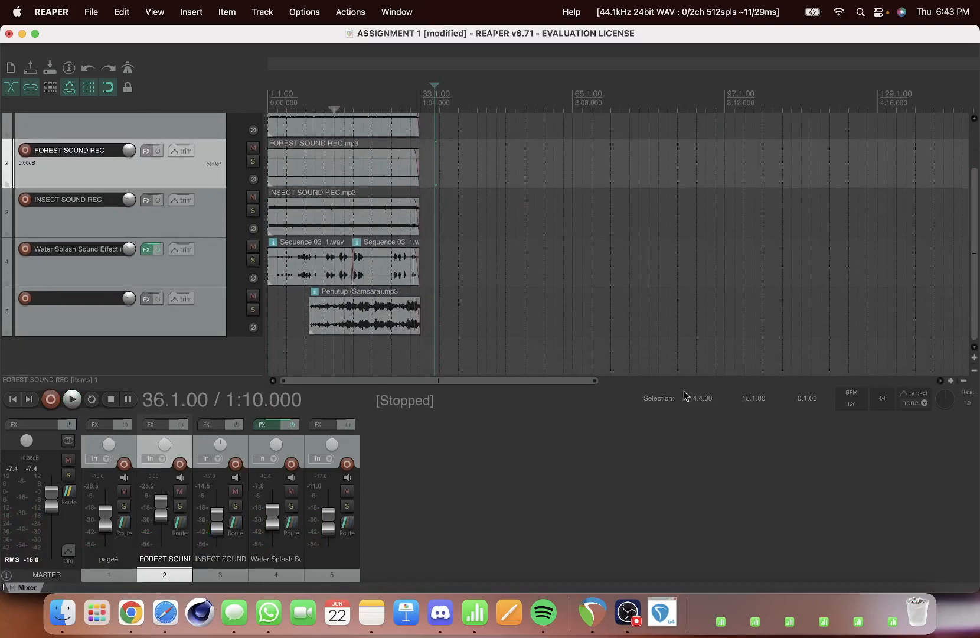
{"action": "scroll", "coordinate": [307, 304], "scroll_direction": "up", "scroll_amount": 2}
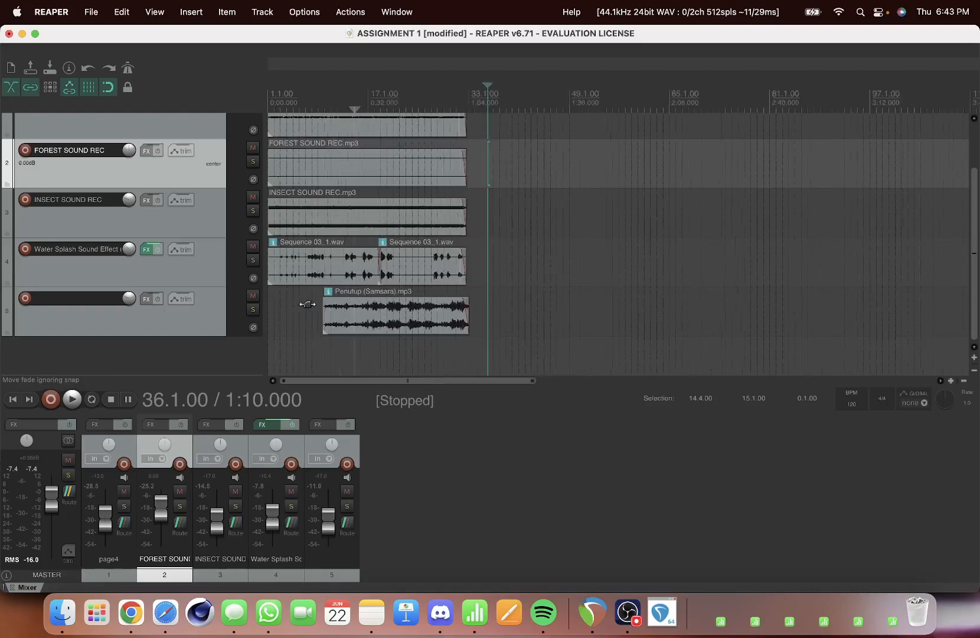
{"action": "scroll", "coordinate": [307, 304], "scroll_direction": "up", "scroll_amount": 1}
{"action": "scroll", "coordinate": [307, 305], "scroll_direction": "down", "scroll_amount": 1}
{"action": "scroll", "coordinate": [307, 304], "scroll_direction": "up", "scroll_amount": 5}
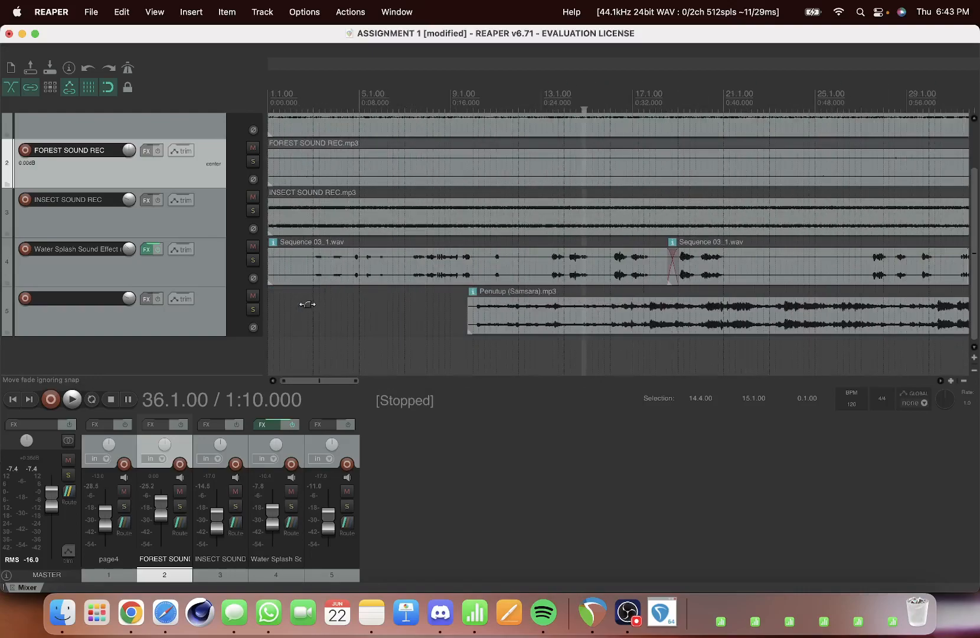
{"action": "left_click", "coordinate": [352, 302]}
{"action": "key", "text": "space"}
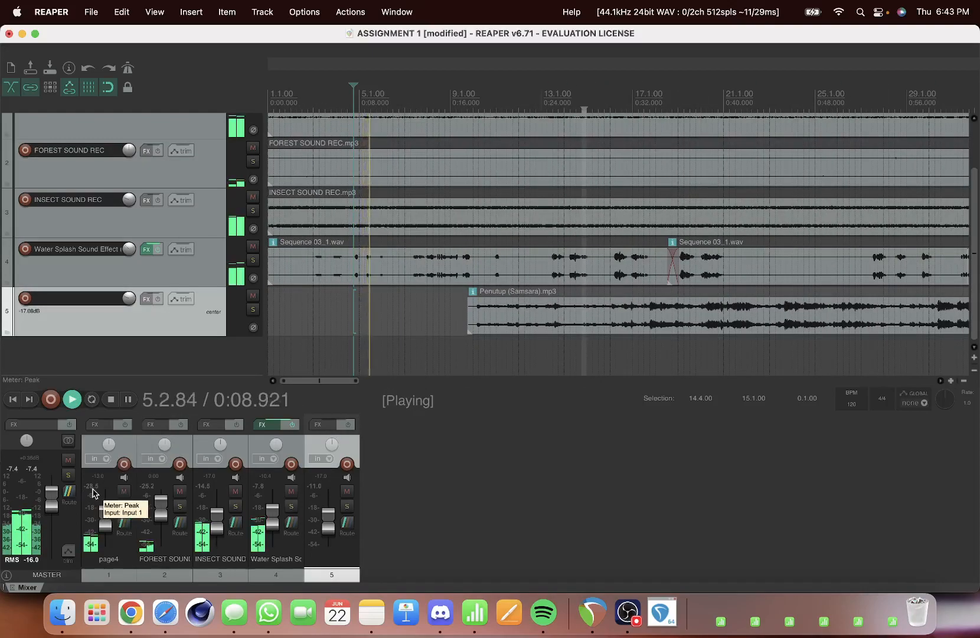
{"action": "key", "text": "XF86AudioRaiseVolume"}
{"action": "key", "text": "XF86AudioRaiseVolume"}
{"action": "key", "text": "XF86AudioRaiseVolume"}
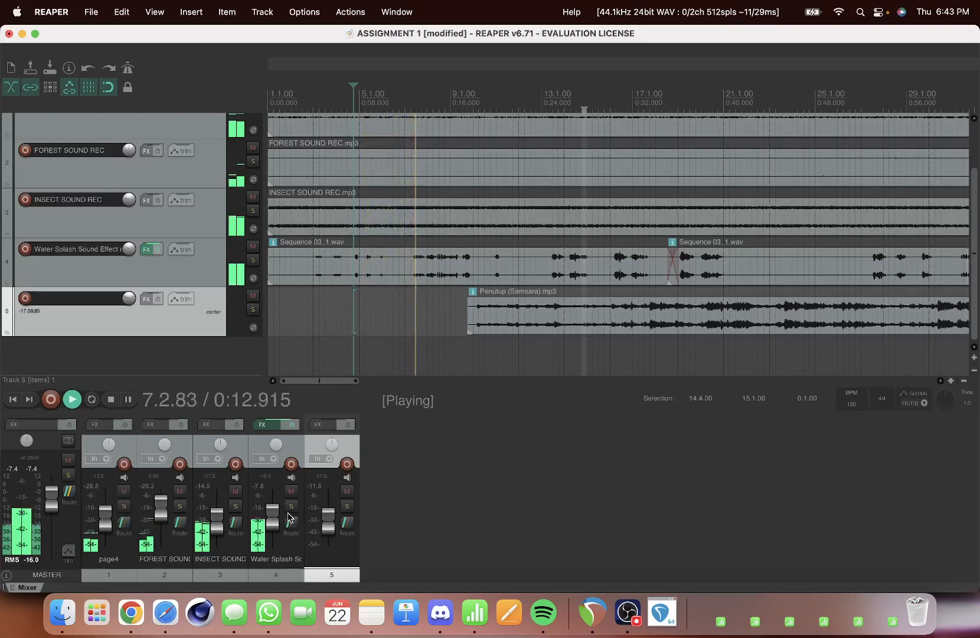
Raise the Water Splash track's volume to about -3.9 dB, replay the mix briefly and stop with the edit cursor at measure 7.
{"action": "key", "text": "space"}
{"action": "left_click_drag", "start_coordinate": [273, 518], "coordinate": [275, 515]}
{"action": "key", "text": "space"}
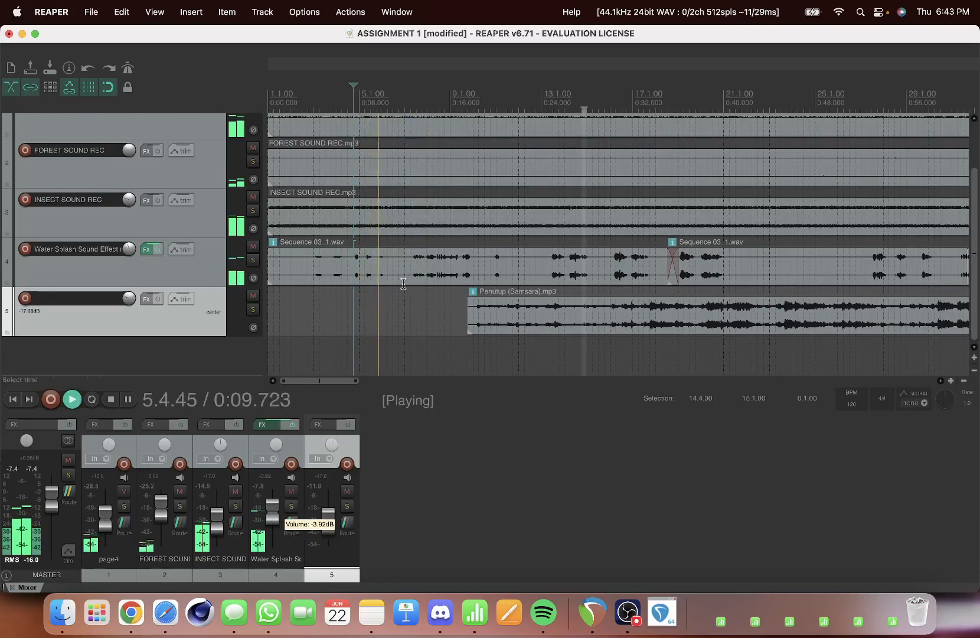
{"action": "left_click", "coordinate": [405, 288]}
{"action": "scroll", "coordinate": [408, 321], "scroll_direction": "down", "scroll_amount": 5}
{"action": "key", "text": "space"}
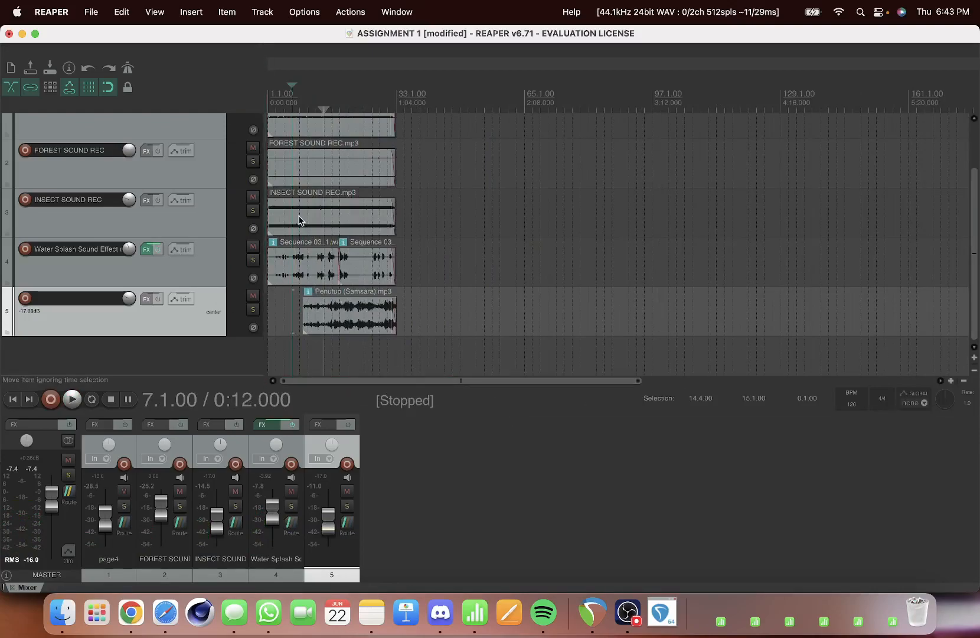
Enable and show the Pan envelope for the river track, page4.
{"action": "scroll", "coordinate": [299, 221], "scroll_direction": "up", "scroll_amount": 3}
{"action": "left_click_drag", "start_coordinate": [975, 260], "coordinate": [966, 183]}
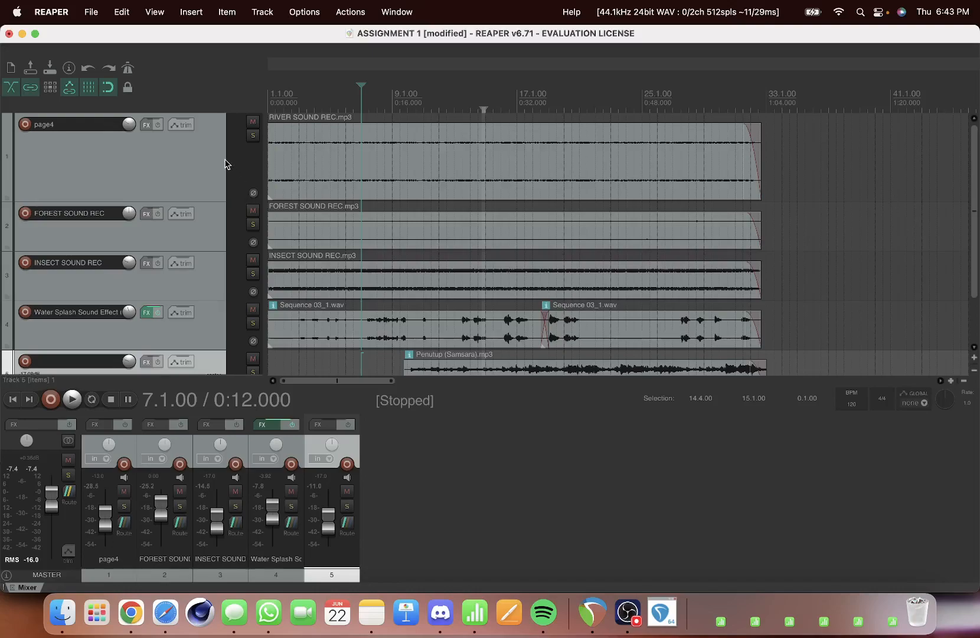
{"action": "left_click", "coordinate": [181, 130]}
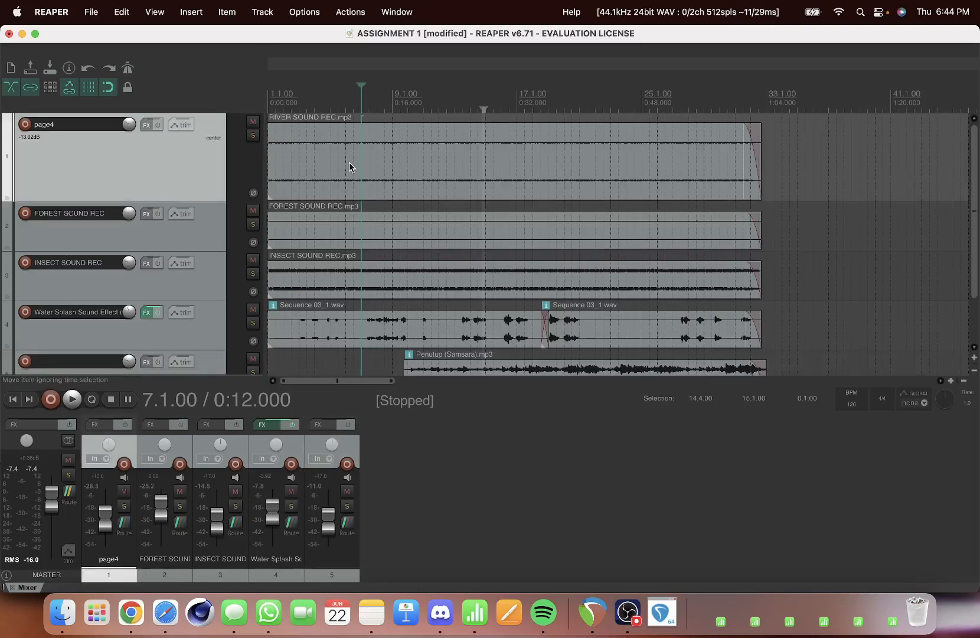
{"action": "left_click", "coordinate": [182, 126]}
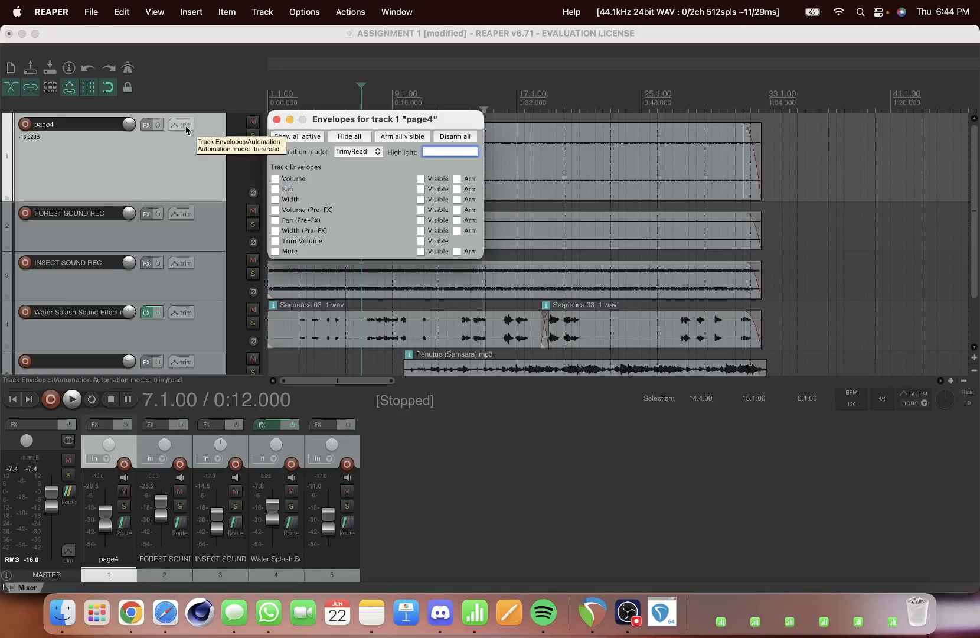
{"action": "left_click", "coordinate": [275, 188]}
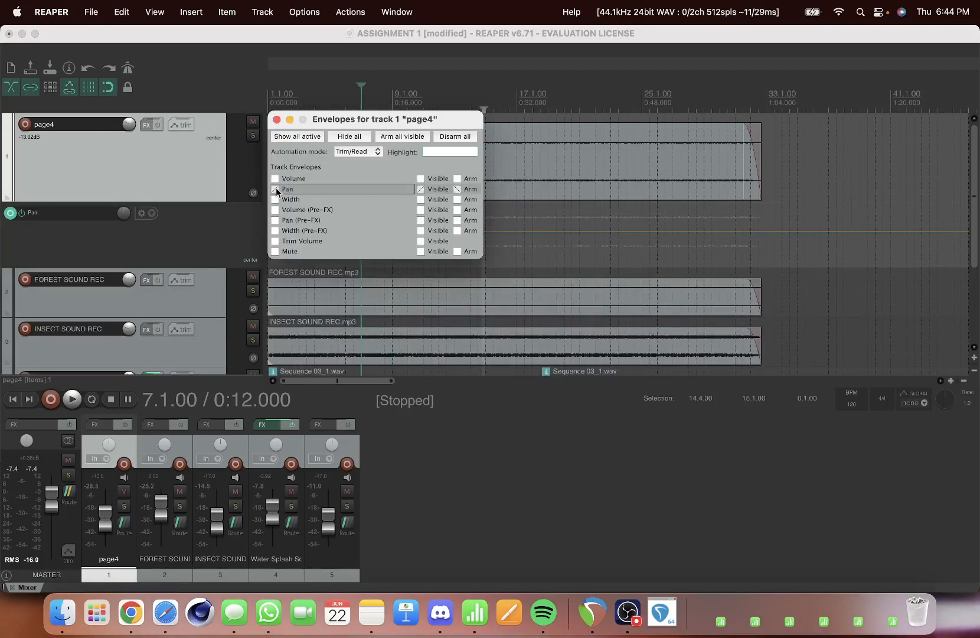
{"action": "left_click", "coordinate": [277, 120]}
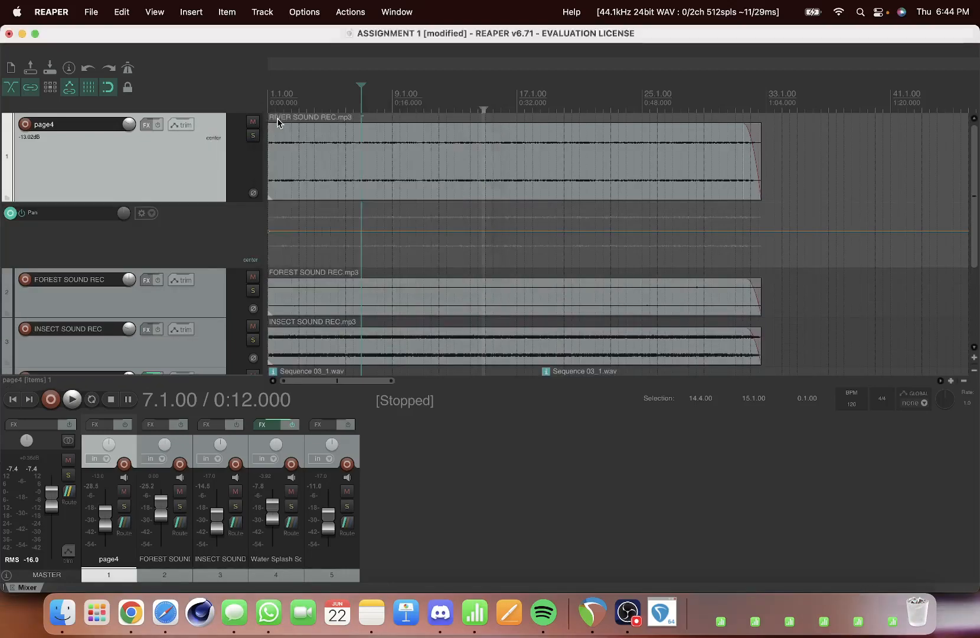
Set the river track's whole Pan envelope to 45% left and audition it from measure 4, soloing the track briefly.
{"action": "left_click", "coordinate": [330, 232]}
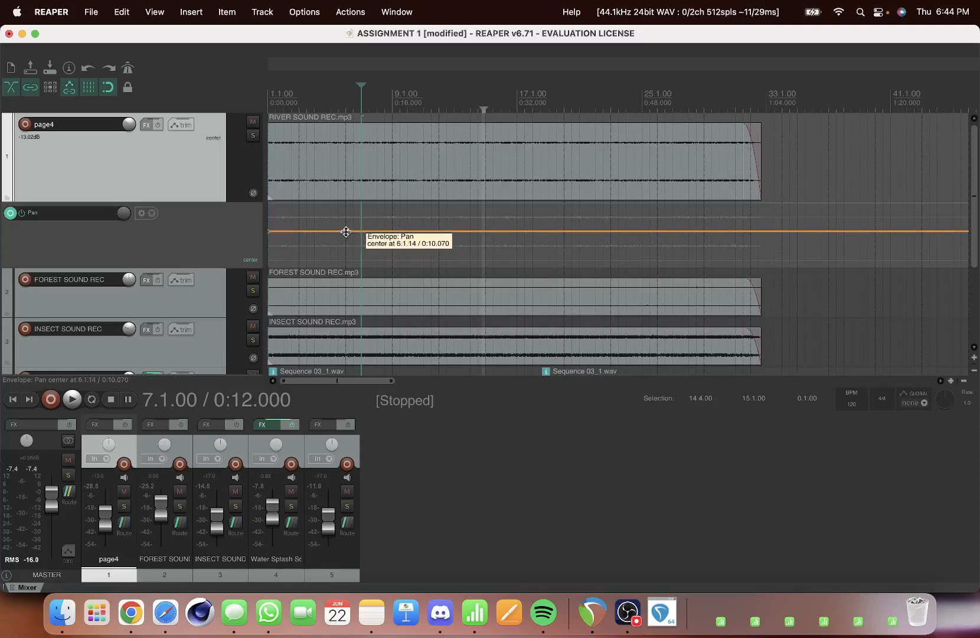
{"action": "left_click_drag", "start_coordinate": [346, 232], "coordinate": [348, 203]}
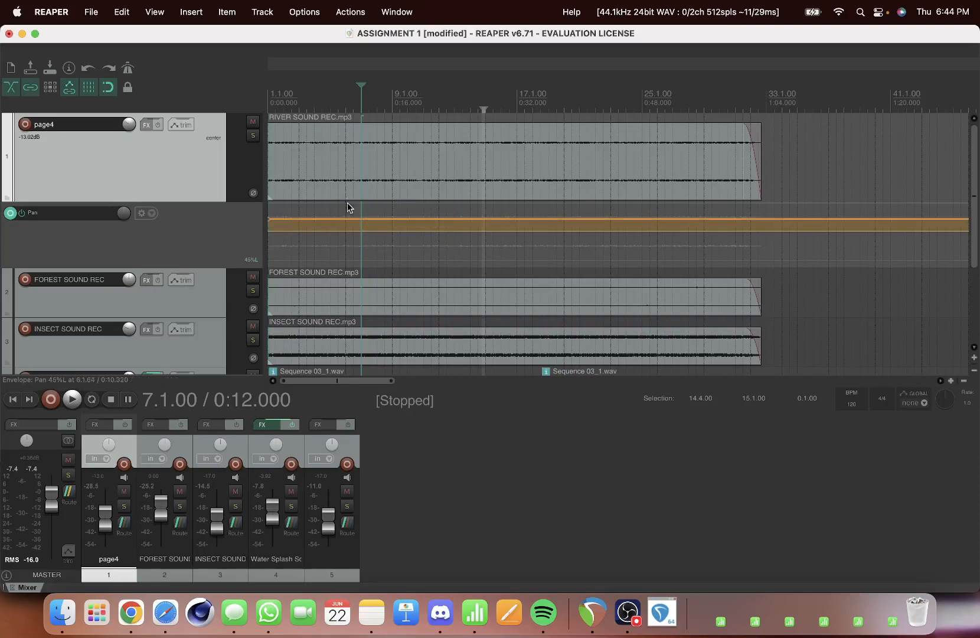
{"action": "left_click", "coordinate": [314, 241]}
{"action": "key", "text": "space"}
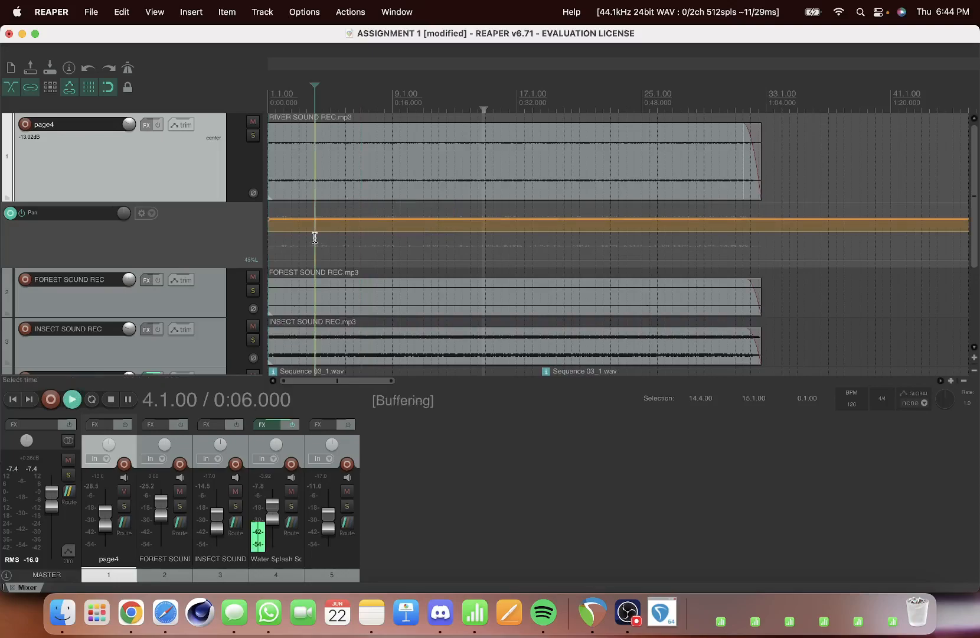
{"action": "left_click", "coordinate": [253, 135]}
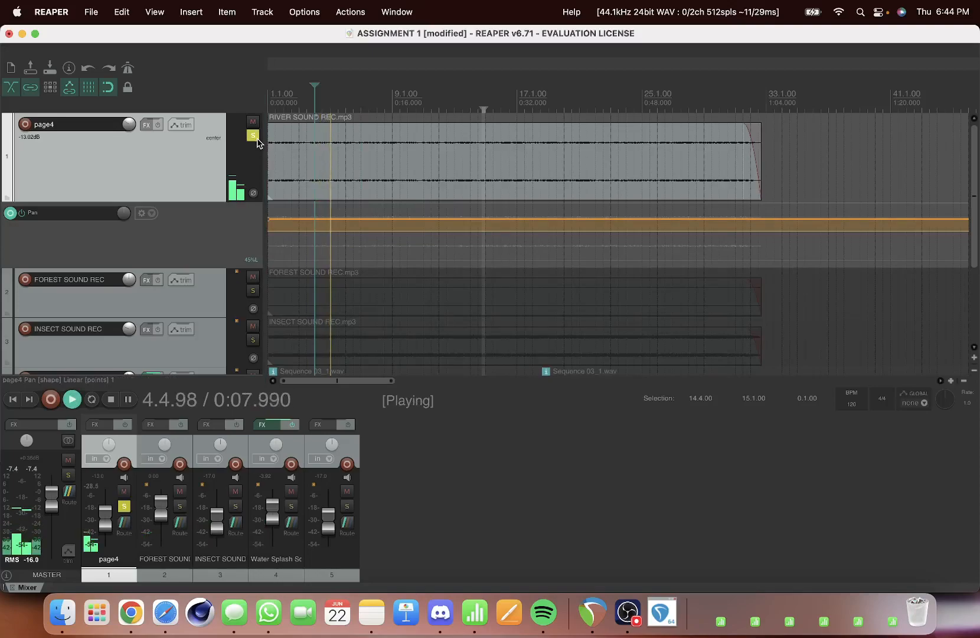
{"action": "left_click", "coordinate": [253, 135]}
Raise the river track's volume to about -10.3 dB during playback and stop.
{"action": "scroll", "coordinate": [100, 520], "scroll_direction": "up", "scroll_amount": 5}
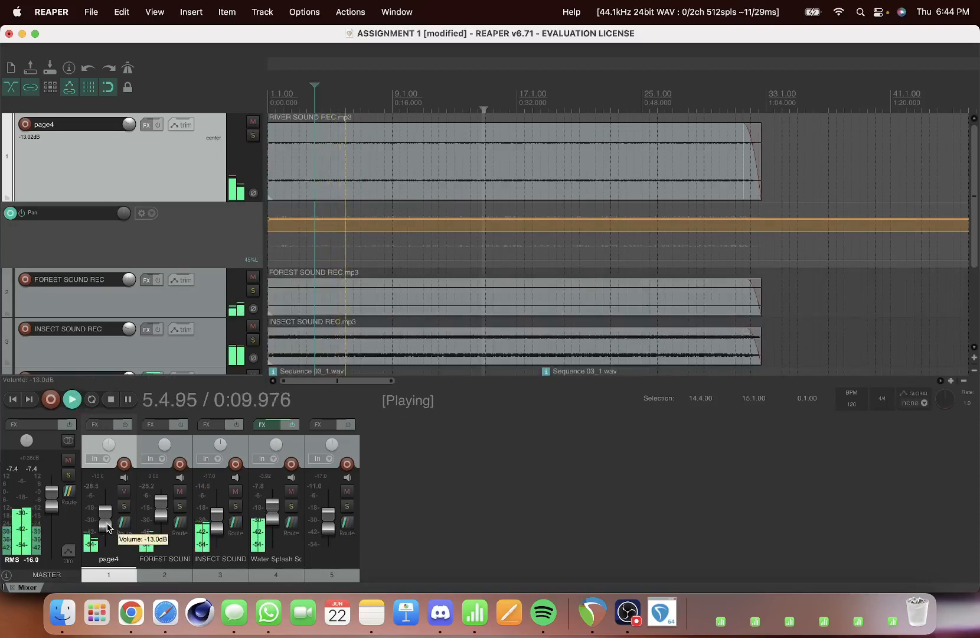
{"action": "scroll", "coordinate": [107, 523], "scroll_direction": "down", "scroll_amount": 1}
{"action": "key", "text": "space"}
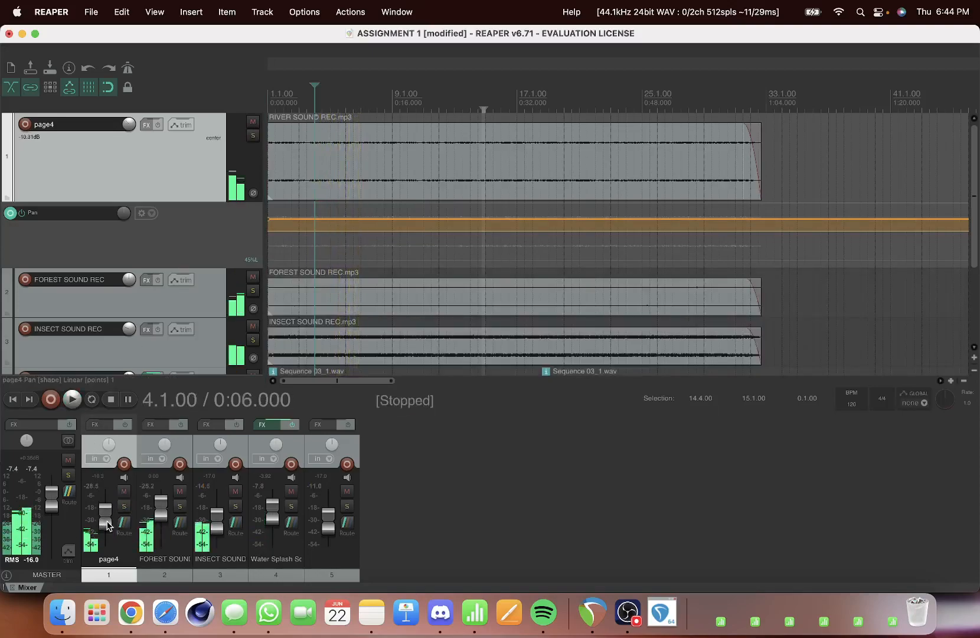
Enable and show the Pan envelope for the FOREST SOUND REC track and make its lane taller.
{"action": "scroll", "coordinate": [304, 279], "scroll_direction": "down", "scroll_amount": 1}
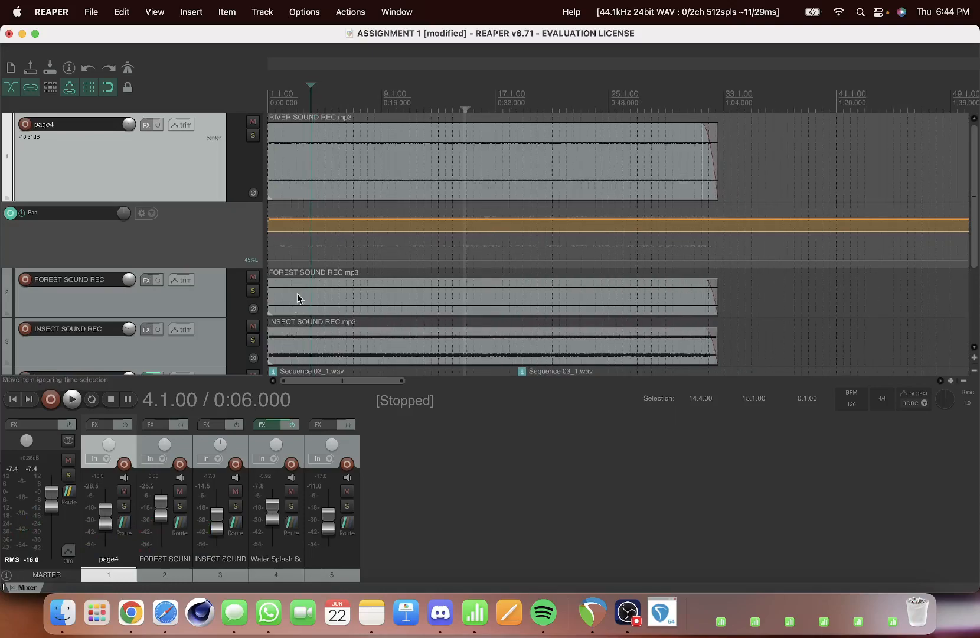
{"action": "left_click", "coordinate": [182, 279]}
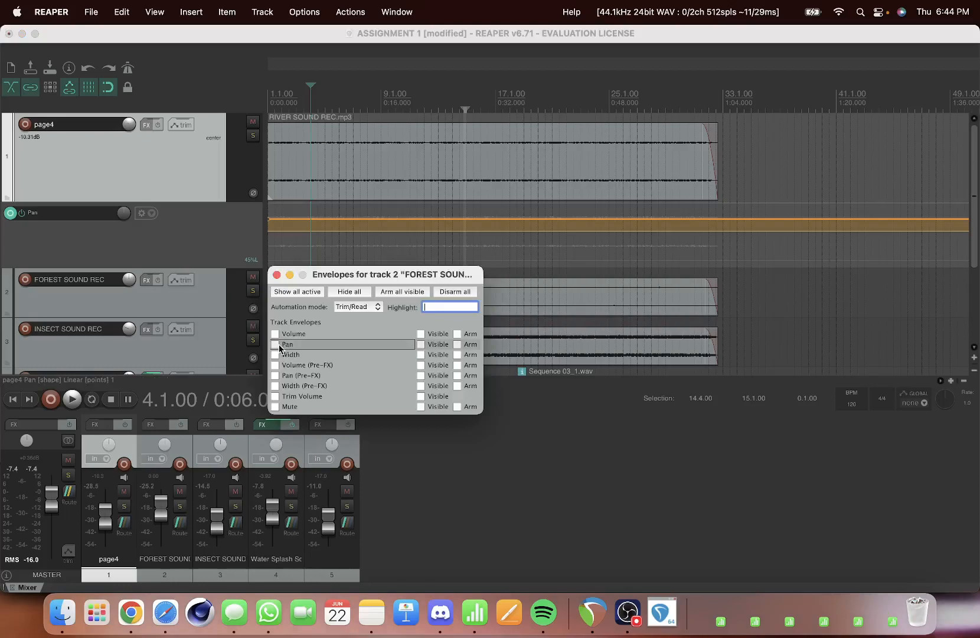
{"action": "left_click", "coordinate": [276, 345]}
{"action": "left_click", "coordinate": [276, 275]}
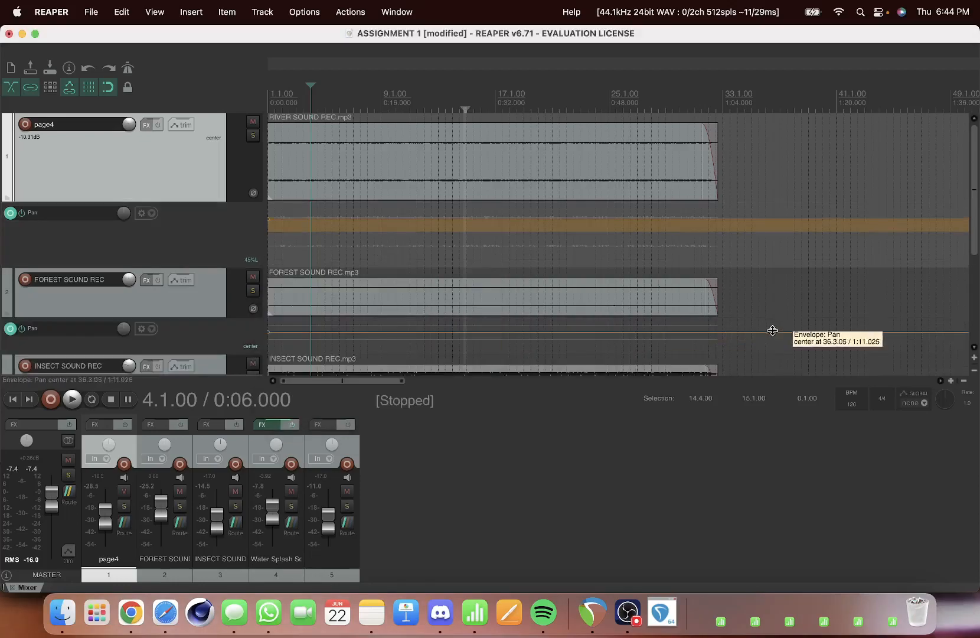
{"action": "left_click_drag", "start_coordinate": [976, 251], "coordinate": [976, 275]}
{"action": "left_click_drag", "start_coordinate": [212, 304], "coordinate": [213, 327]}
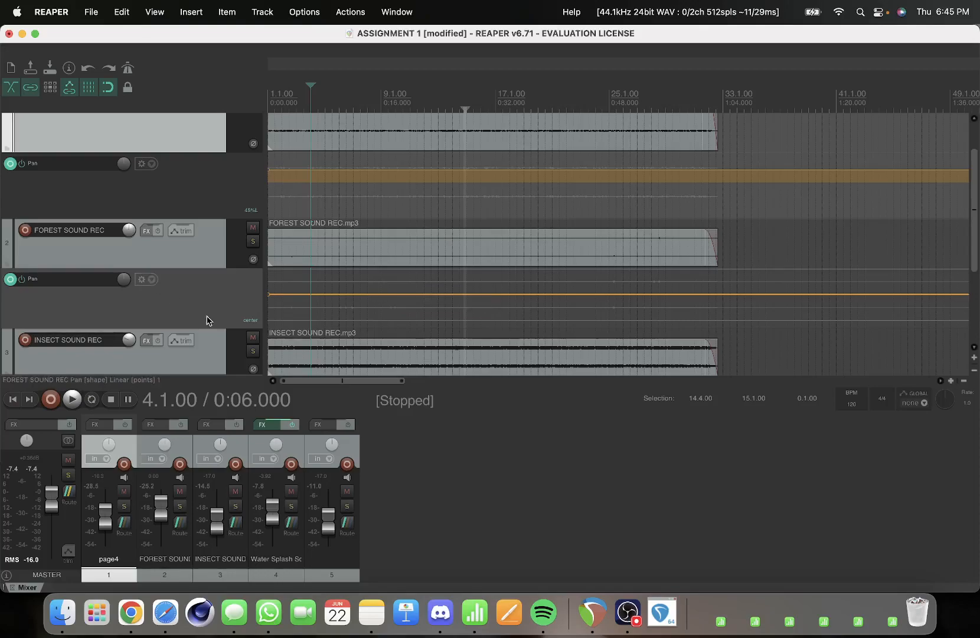
Enable and show the Pan envelope for the INSECT SOUND REC track.
{"action": "scroll", "coordinate": [208, 341], "scroll_direction": "down", "scroll_amount": 5}
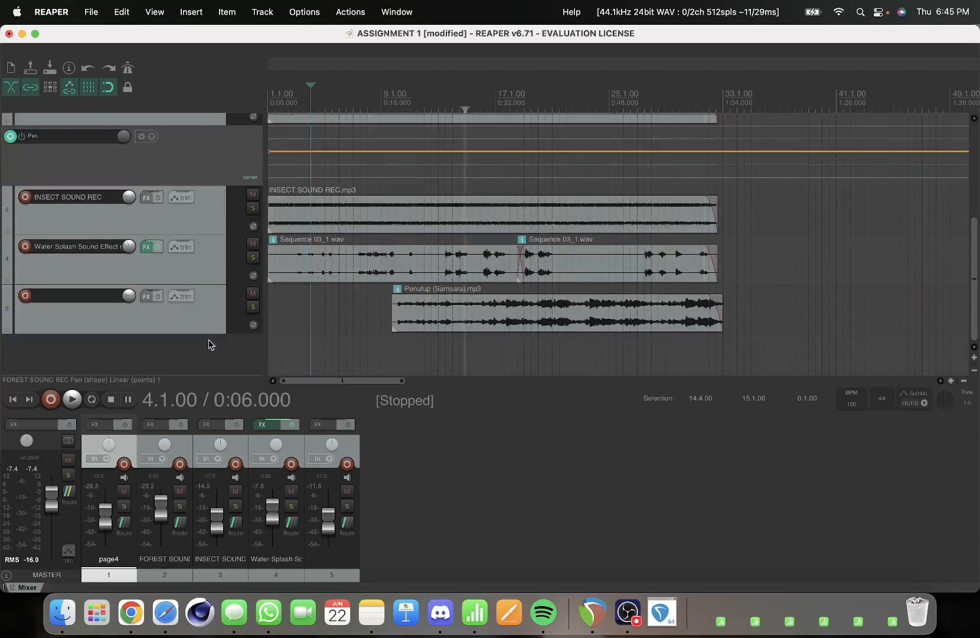
{"action": "left_click", "coordinate": [188, 197]}
{"action": "left_click", "coordinate": [275, 261]}
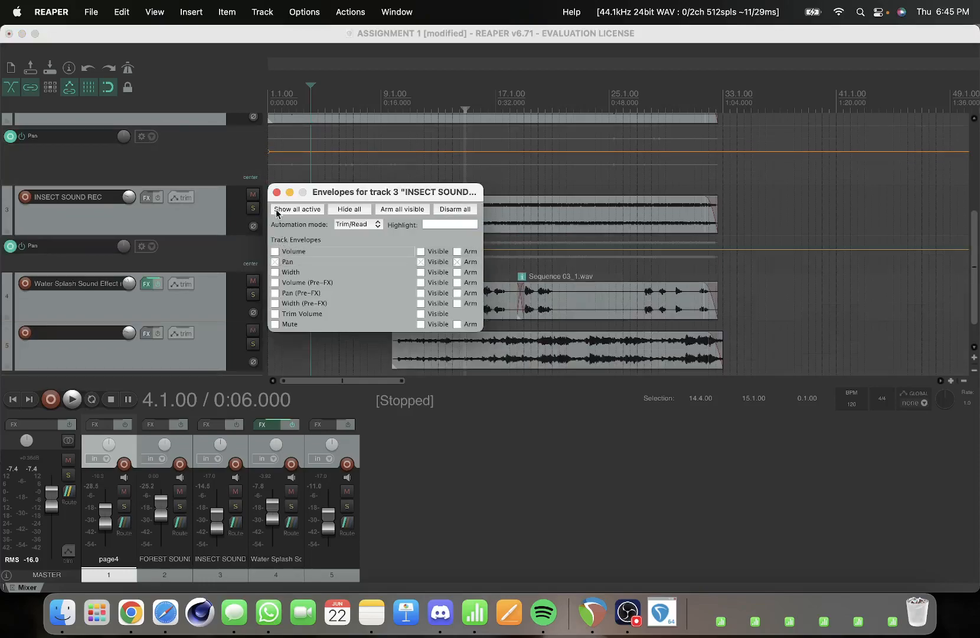
Make the INSECT SOUND REC track's Pan lane taller and set its whole Pan envelope to 41% right.
{"action": "left_click", "coordinate": [276, 193]}
{"action": "left_click_drag", "start_coordinate": [230, 270], "coordinate": [230, 306]}
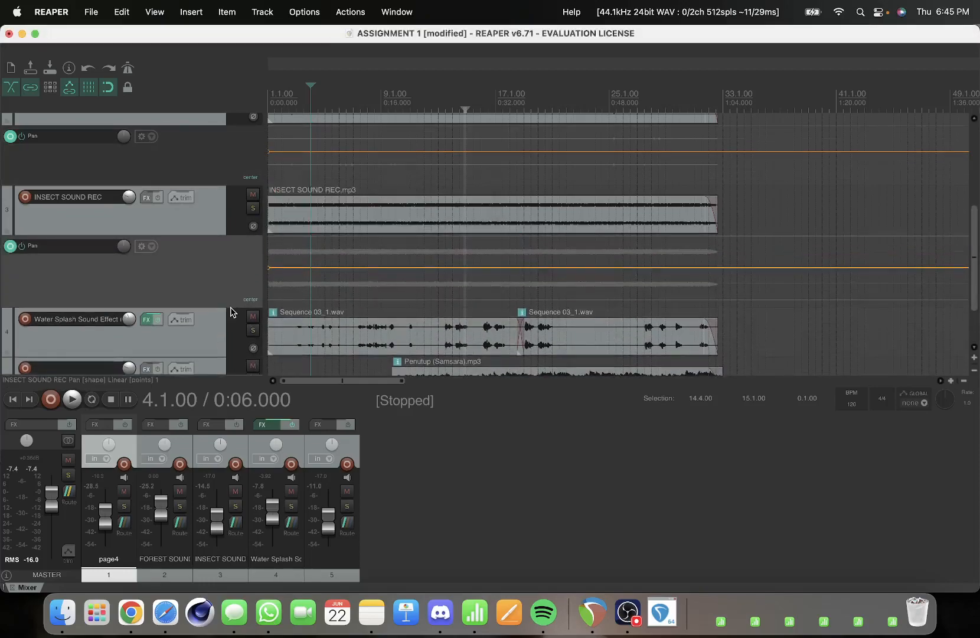
{"action": "left_click_drag", "start_coordinate": [398, 268], "coordinate": [396, 289]}
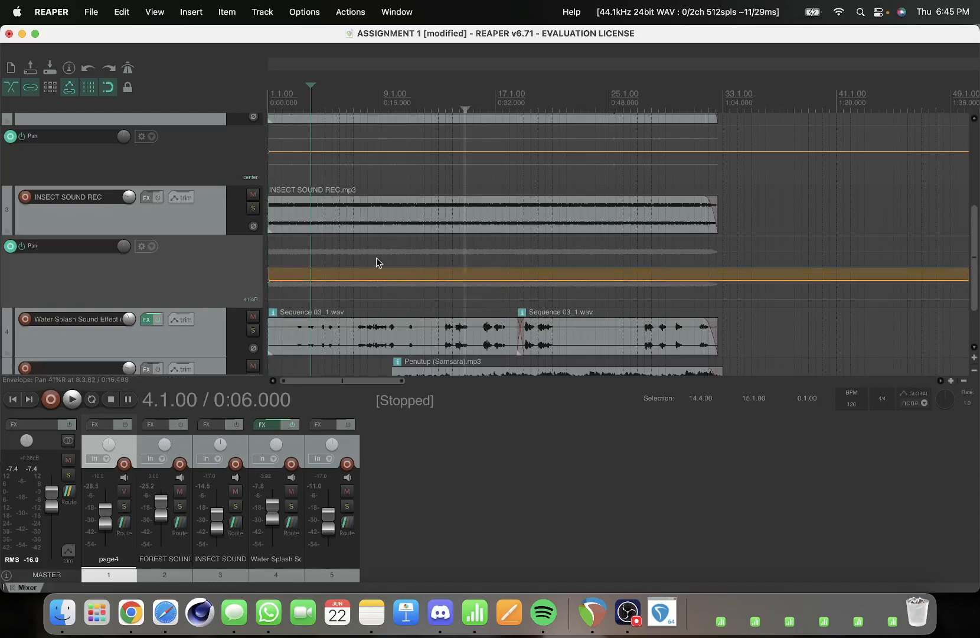
Set the INSECT SOUND REC track's volume to about -9.4 dB and audition the mix from 4.3.00.
{"action": "left_click", "coordinate": [361, 225]}
{"action": "left_click_drag", "start_coordinate": [223, 523], "coordinate": [223, 514]}
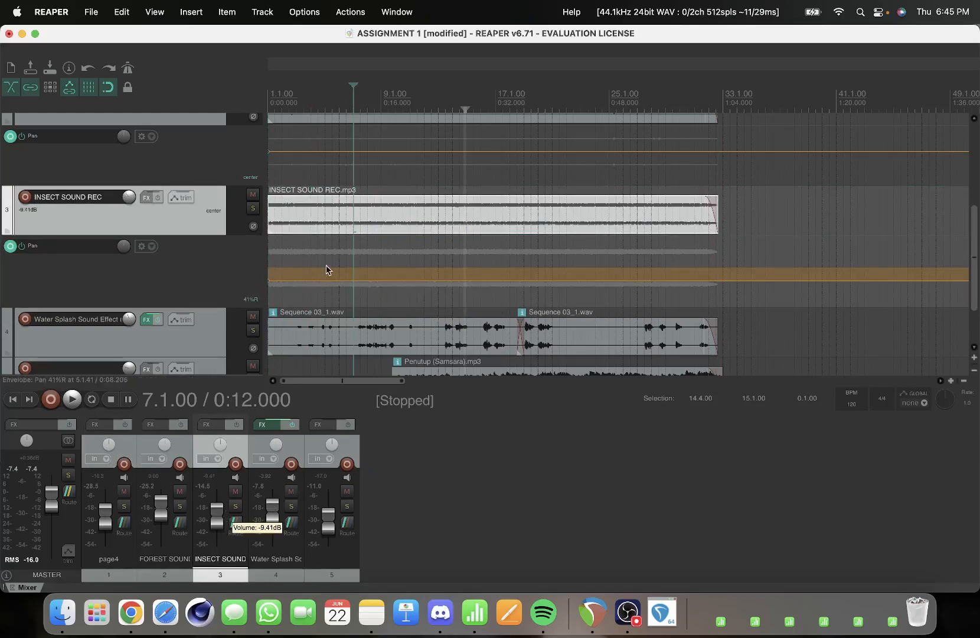
{"action": "left_click", "coordinate": [316, 218]}
{"action": "key", "text": "space"}
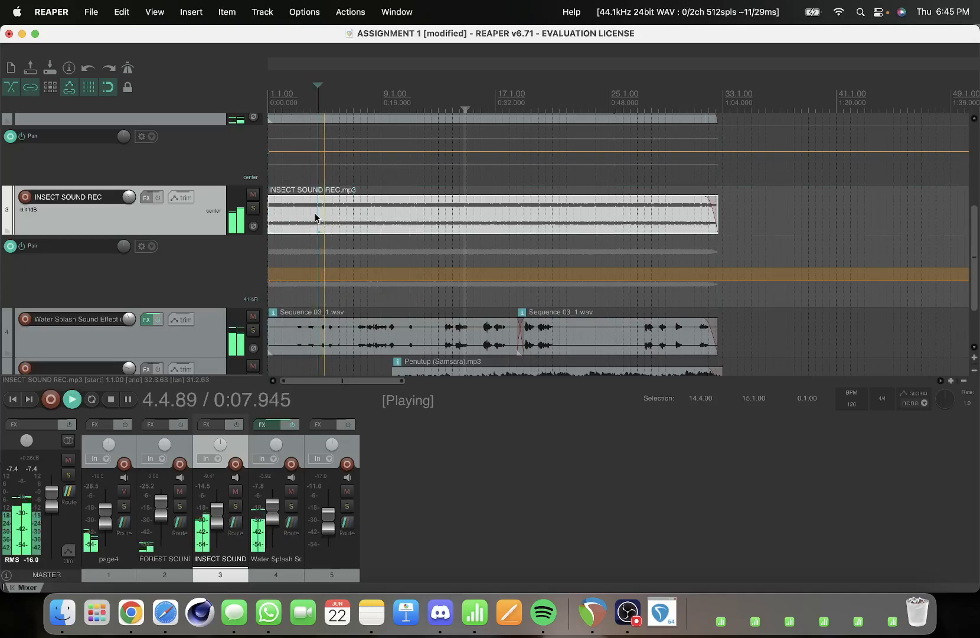
{"action": "key", "text": "XF86AudioRaiseVolume"}
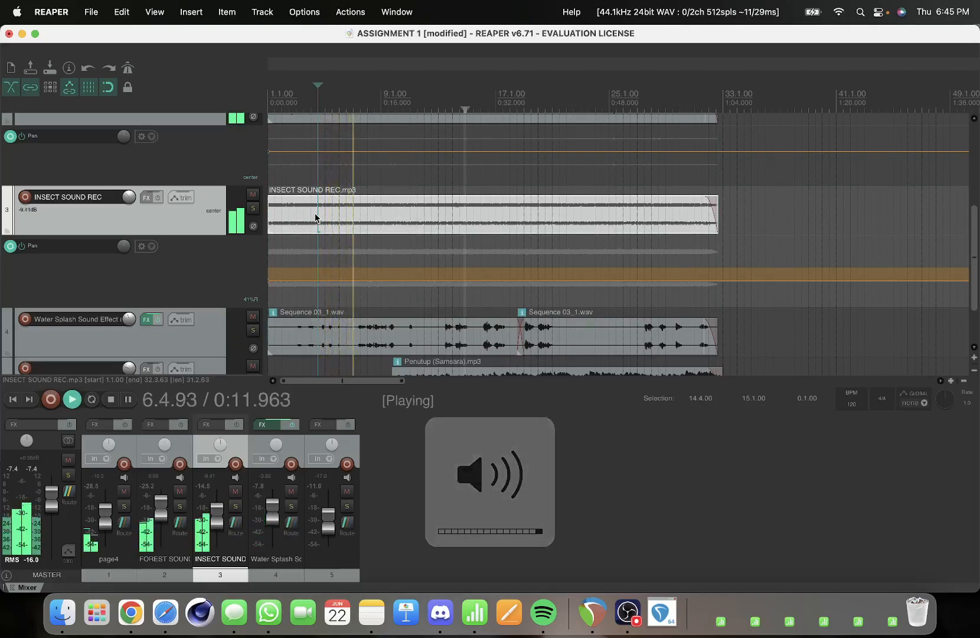
{"action": "key", "text": "space"}
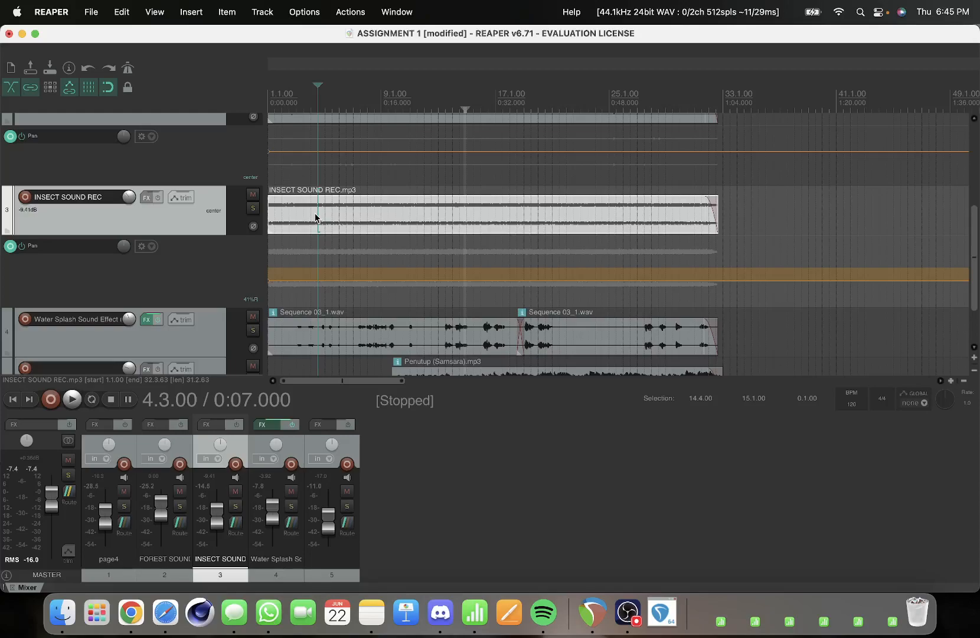
Play the end of the arrangement from about measure 31 to check the clips' fade-outs.
{"action": "scroll", "coordinate": [374, 251], "scroll_direction": "up", "scroll_amount": 3}
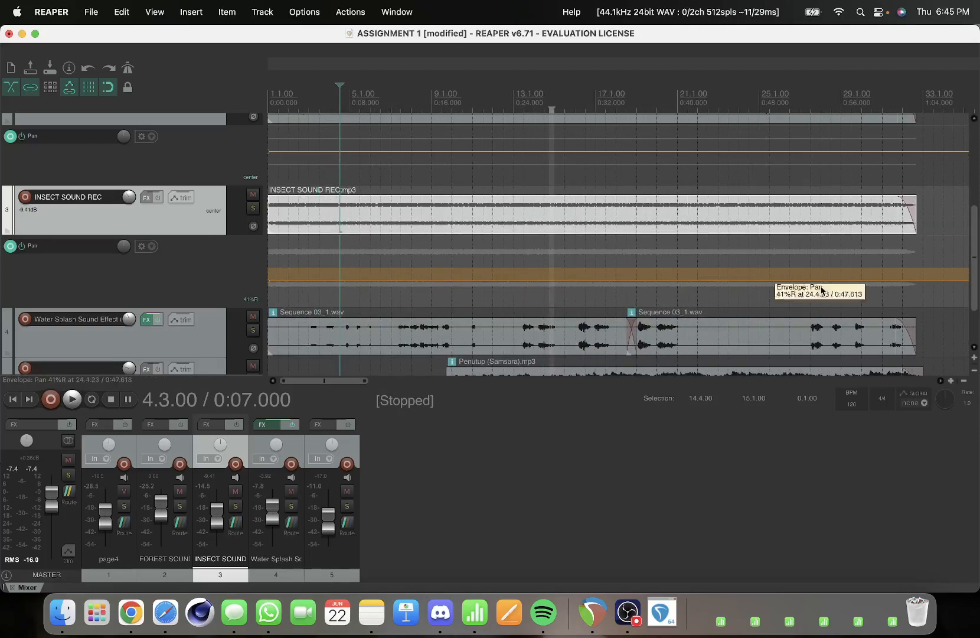
{"action": "left_click_drag", "start_coordinate": [976, 275], "coordinate": [975, 168]}
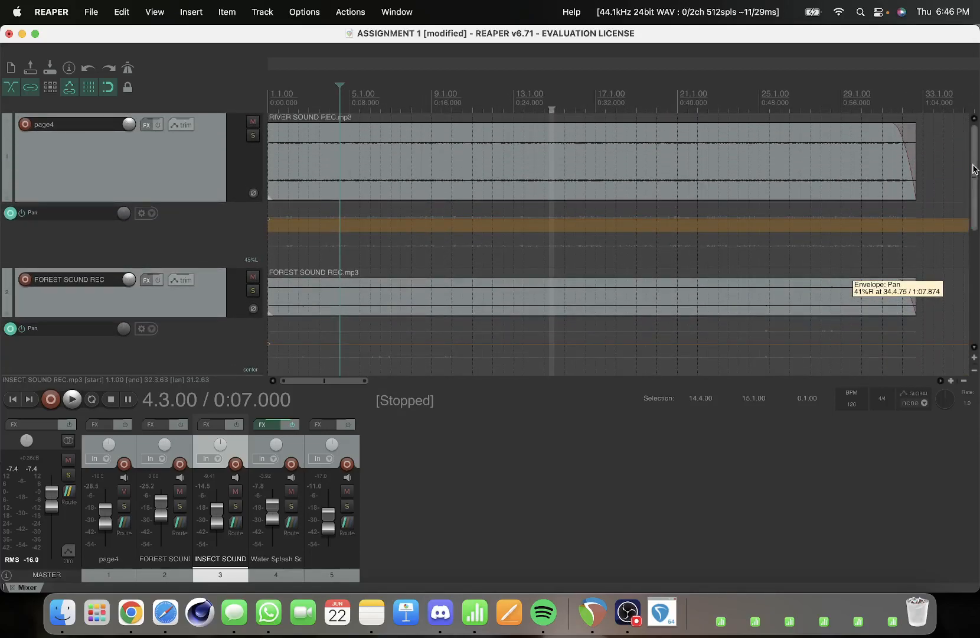
{"action": "scroll", "coordinate": [533, 232], "scroll_direction": "down", "scroll_amount": 1}
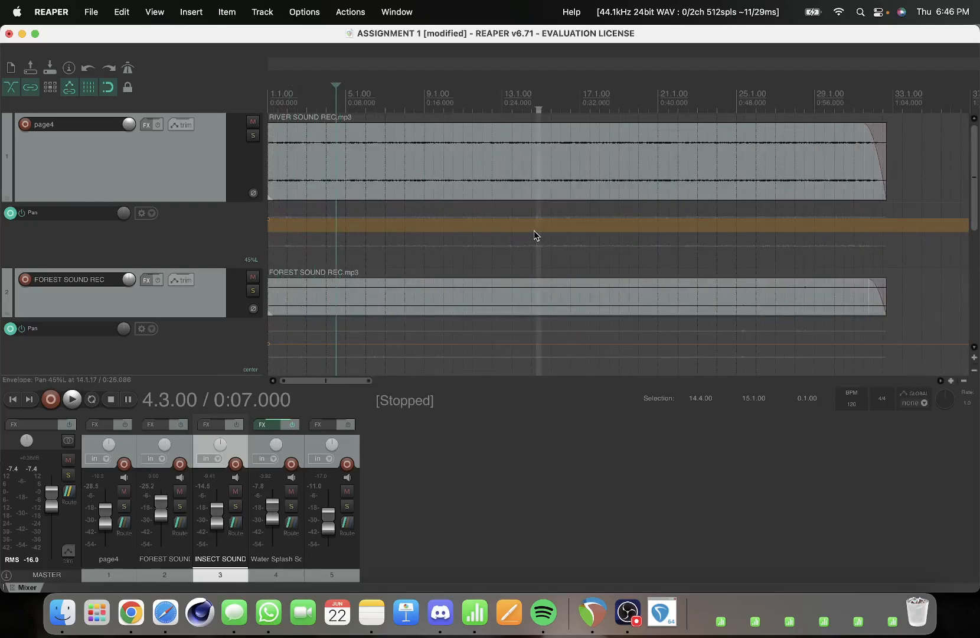
{"action": "left_click_drag", "start_coordinate": [975, 175], "coordinate": [974, 180]}
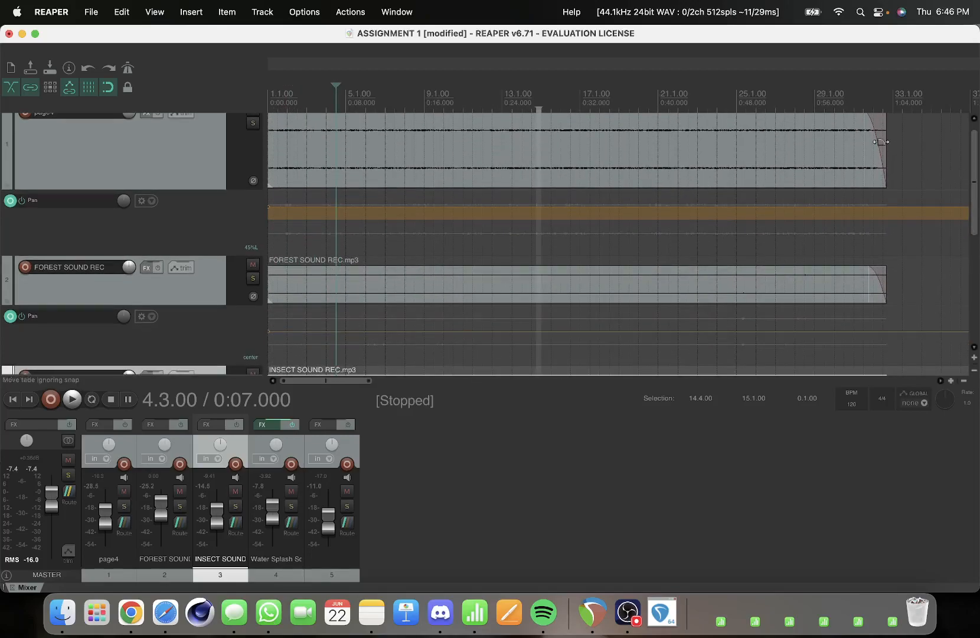
{"action": "left_click", "coordinate": [862, 143]}
{"action": "key", "text": "space"}
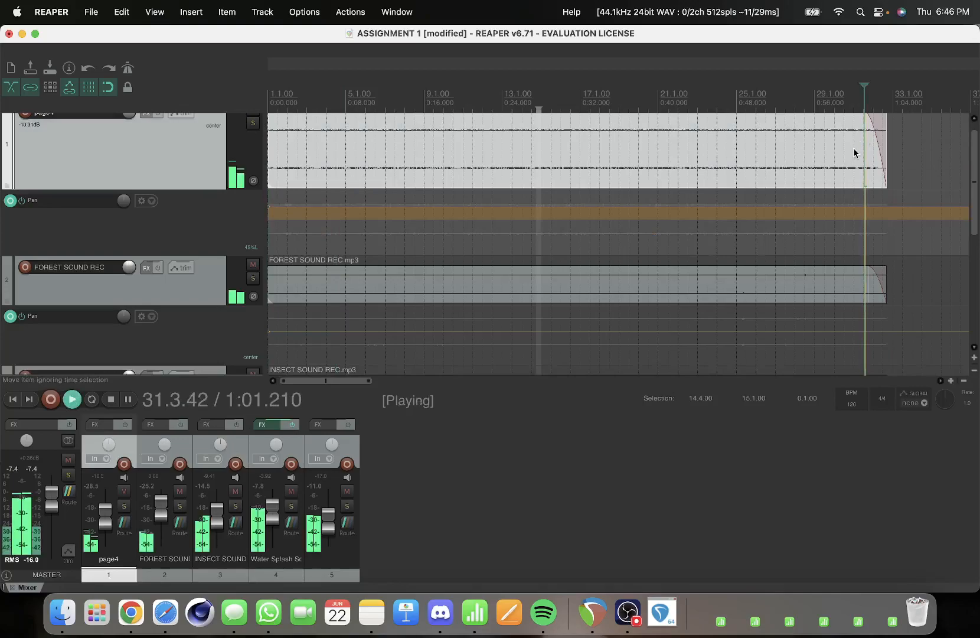
{"action": "scroll", "coordinate": [833, 188], "scroll_direction": "down", "scroll_amount": 5}
{"action": "left_click_drag", "start_coordinate": [975, 234], "coordinate": [978, 333]}
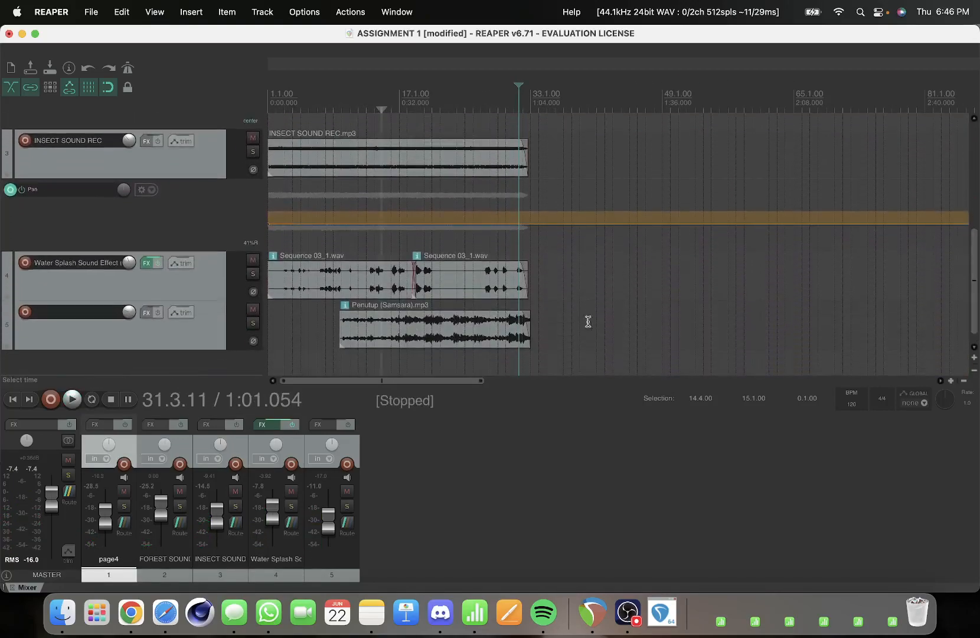
Add a short fade-in at the start of the INSECT SOUND REC clip and adjust it.
{"action": "mouse_move", "coordinate": [274, 256]}
{"action": "scroll", "coordinate": [273, 255], "scroll_direction": "up", "scroll_amount": 1}
{"action": "scroll", "coordinate": [275, 253], "scroll_direction": "up", "scroll_amount": 1}
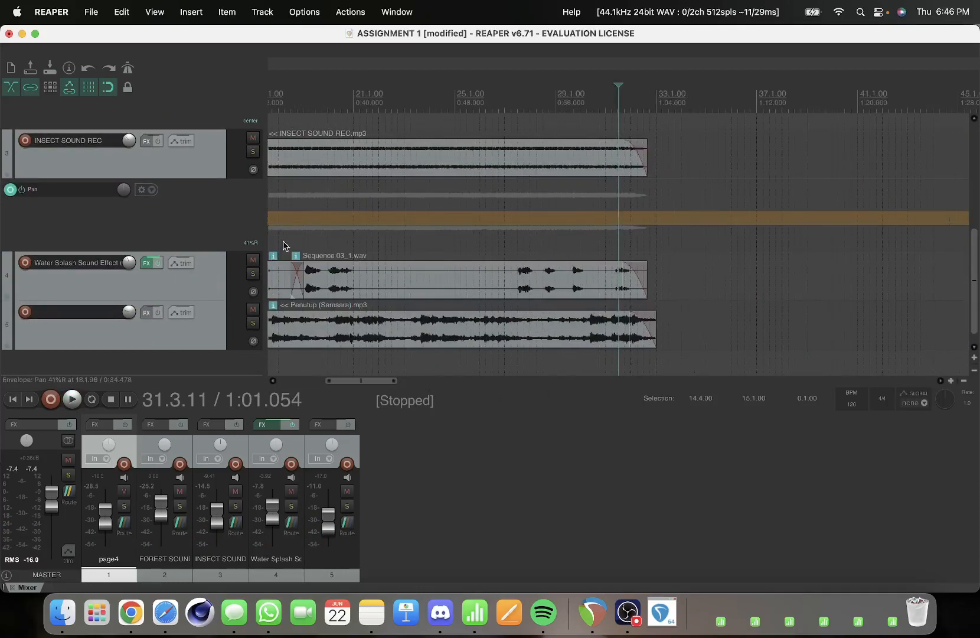
{"action": "scroll", "coordinate": [350, 382], "scroll_direction": "up", "scroll_amount": 2}
{"action": "left_click_drag", "start_coordinate": [349, 384], "coordinate": [227, 382]}
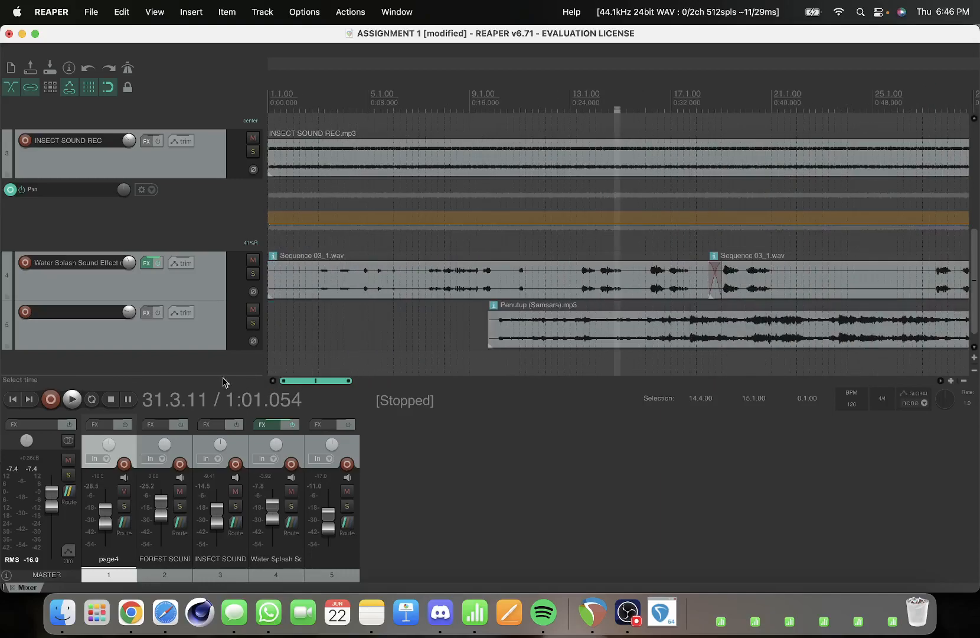
{"action": "left_click_drag", "start_coordinate": [271, 142], "coordinate": [280, 142]}
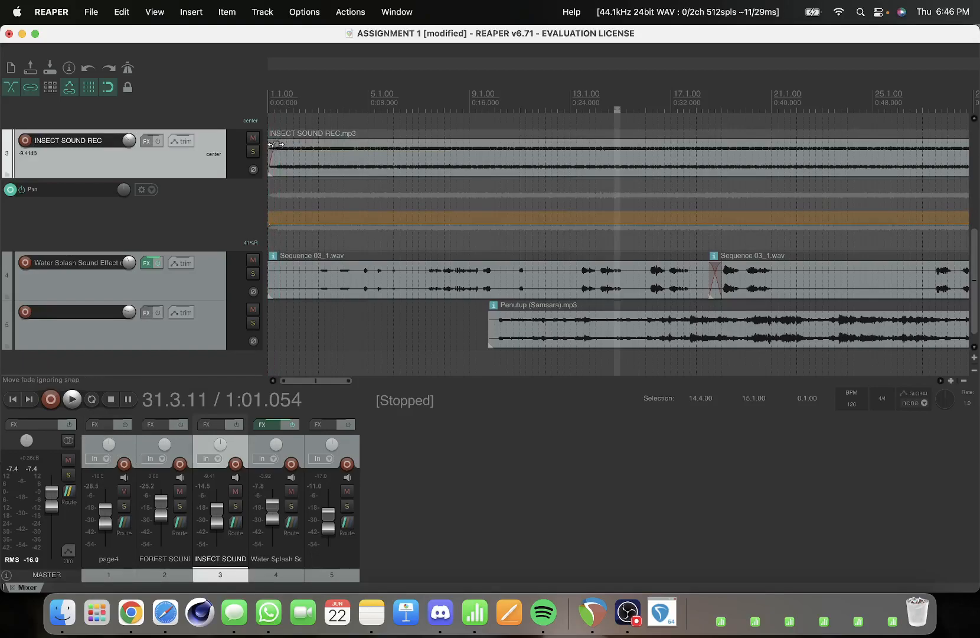
{"action": "mouse_move", "coordinate": [270, 158]}
{"action": "left_mouse_down"}
{"action": "mouse_move", "coordinate": [346, 156]}
{"action": "mouse_move", "coordinate": [262, 164]}
{"action": "mouse_move", "coordinate": [266, 143]}
{"action": "mouse_move", "coordinate": [279, 142]}
{"action": "left_mouse_up"}
{"action": "scroll", "coordinate": [307, 217], "scroll_direction": "up", "scroll_amount": 1}
{"action": "scroll", "coordinate": [308, 216], "scroll_direction": "down", "scroll_amount": 3}
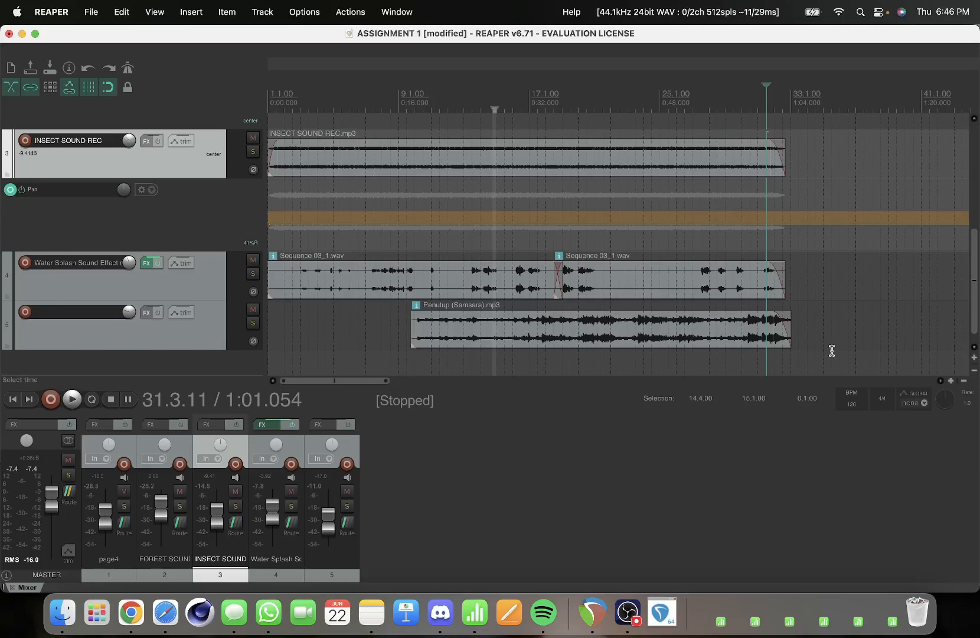
{"action": "left_click_drag", "start_coordinate": [387, 380], "coordinate": [424, 380]}
{"action": "left_click", "coordinate": [975, 201]}
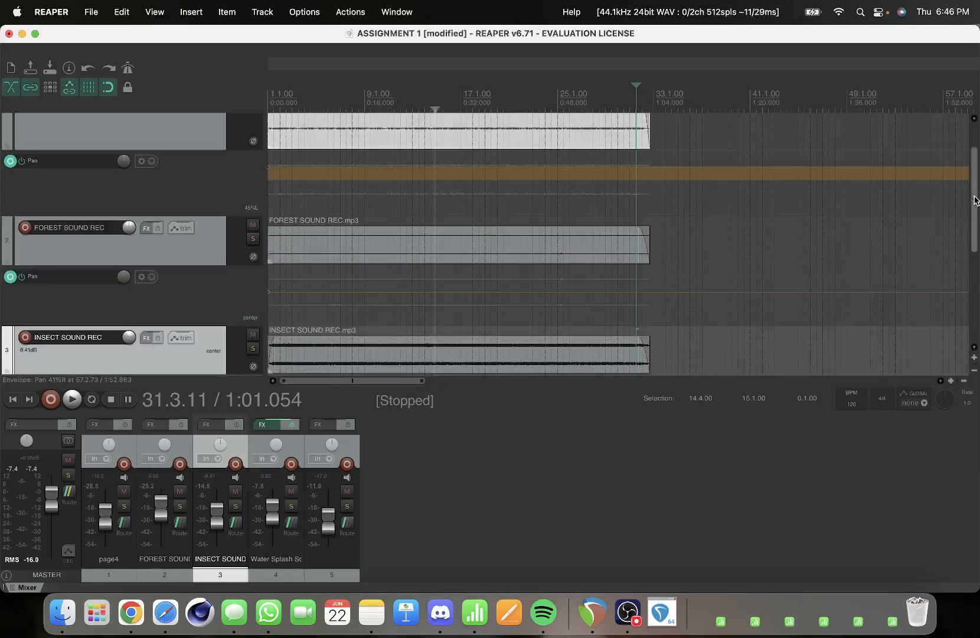
{"action": "left_click_drag", "start_coordinate": [975, 201], "coordinate": [975, 159]}
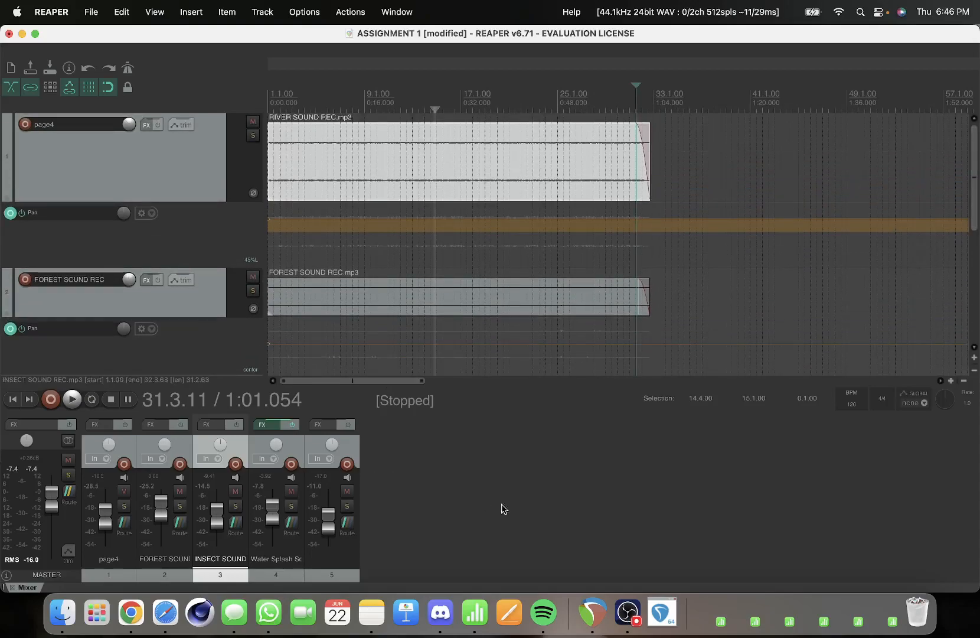
Switch to OBS Studio and stop the screen recording.
{"action": "left_click", "coordinate": [627, 611]}
{"action": "left_click", "coordinate": [756, 421]}
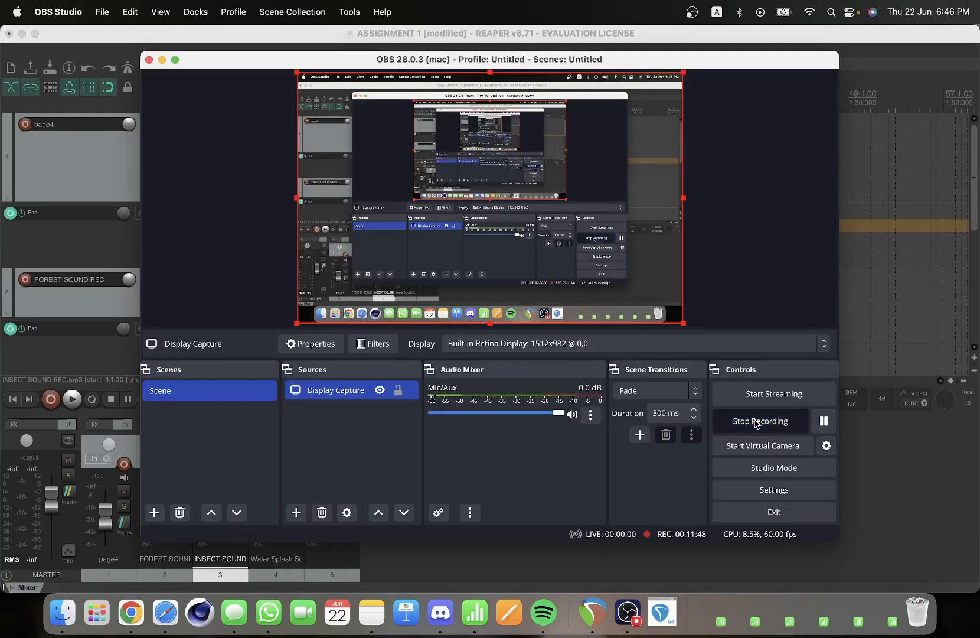